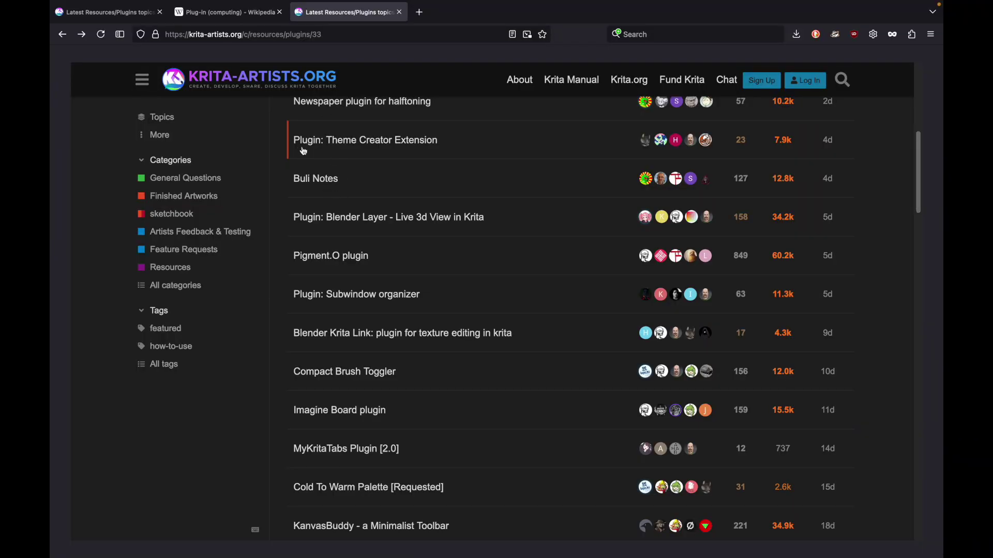
Step: Browse the Plugins category list and open the 'Palette Generator' topic
{"action": "scroll", "coordinate": [304, 151], "scroll_direction": "up", "scroll_amount": 7}
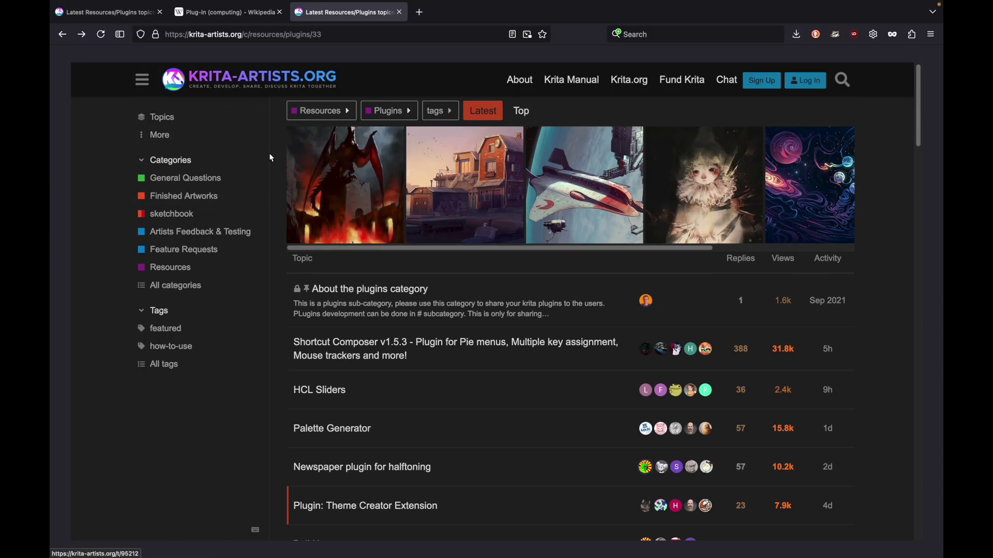
{"action": "scroll", "coordinate": [269, 165], "scroll_direction": "down", "scroll_amount": 2}
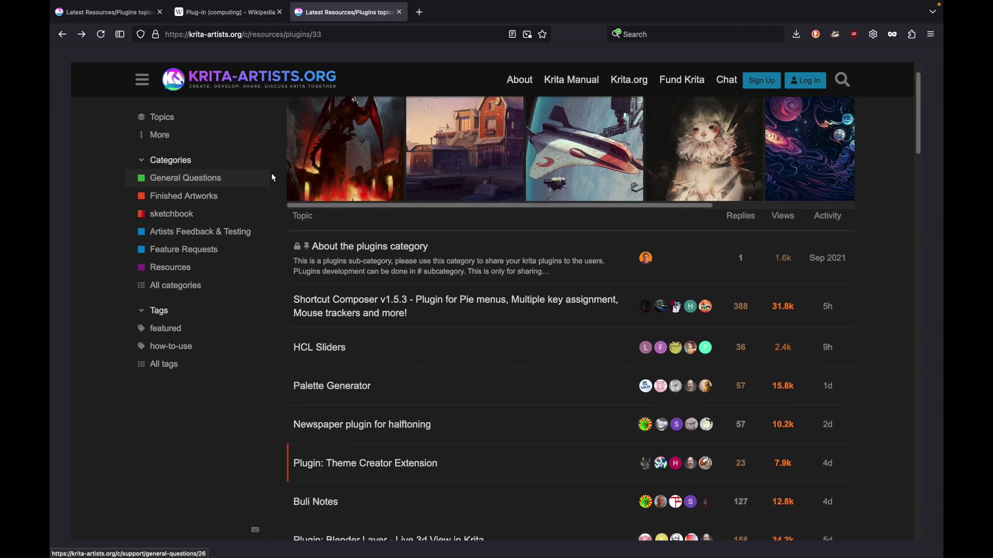
{"action": "scroll", "coordinate": [274, 177], "scroll_direction": "up", "scroll_amount": 2}
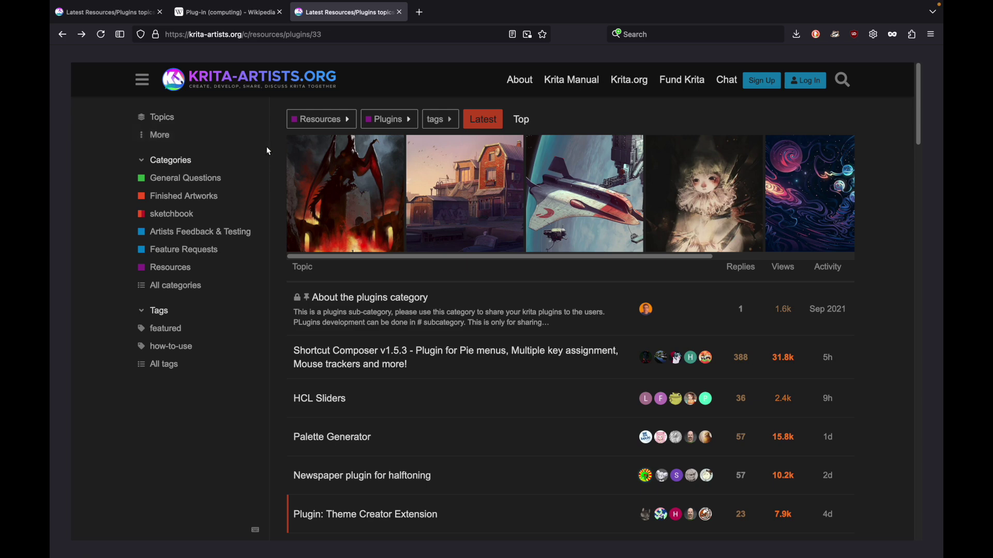
{"action": "scroll", "coordinate": [266, 149], "scroll_direction": "down", "scroll_amount": 1}
{"action": "scroll", "coordinate": [268, 147], "scroll_direction": "down", "scroll_amount": 5}
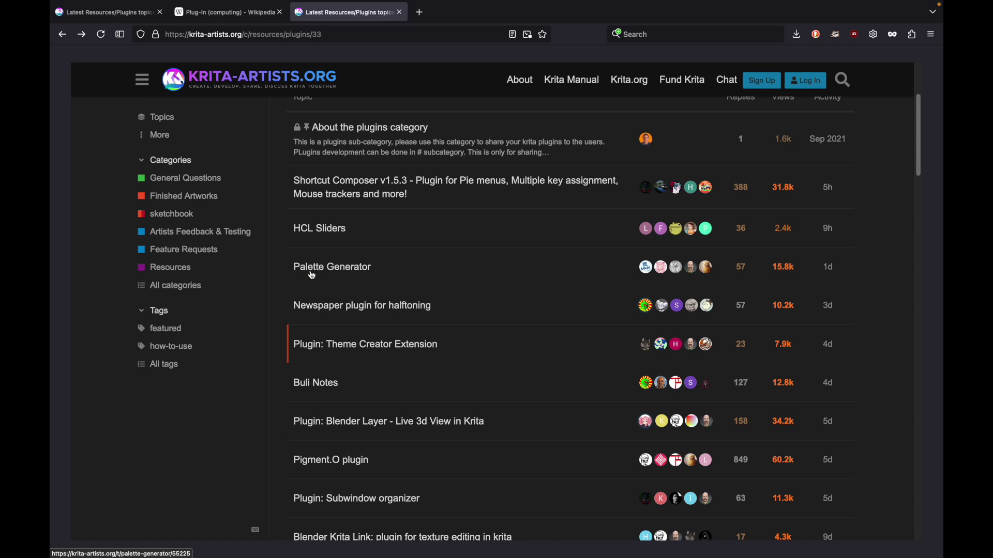
{"action": "scroll", "coordinate": [305, 270], "scroll_direction": "down", "scroll_amount": 1}
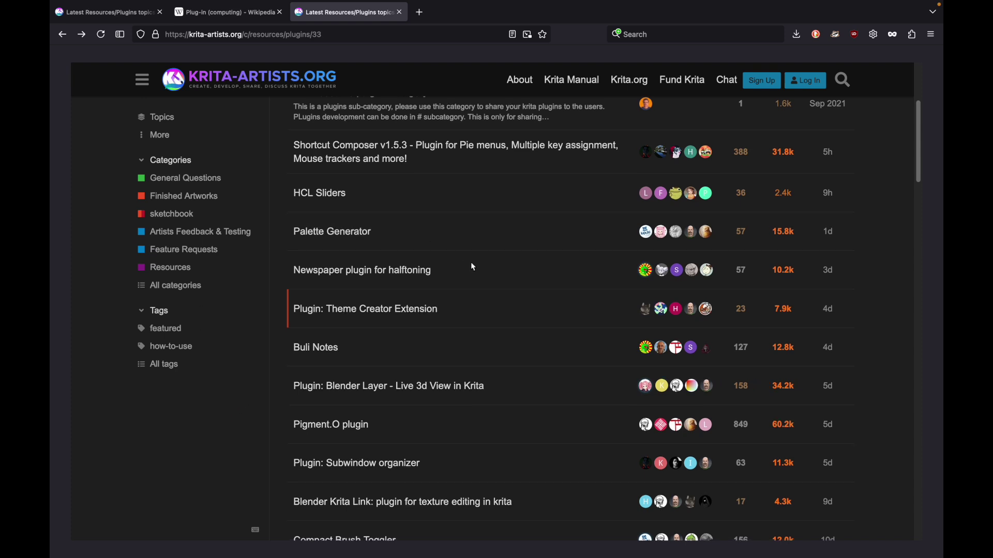
{"action": "scroll", "coordinate": [470, 262], "scroll_direction": "down", "scroll_amount": 1}
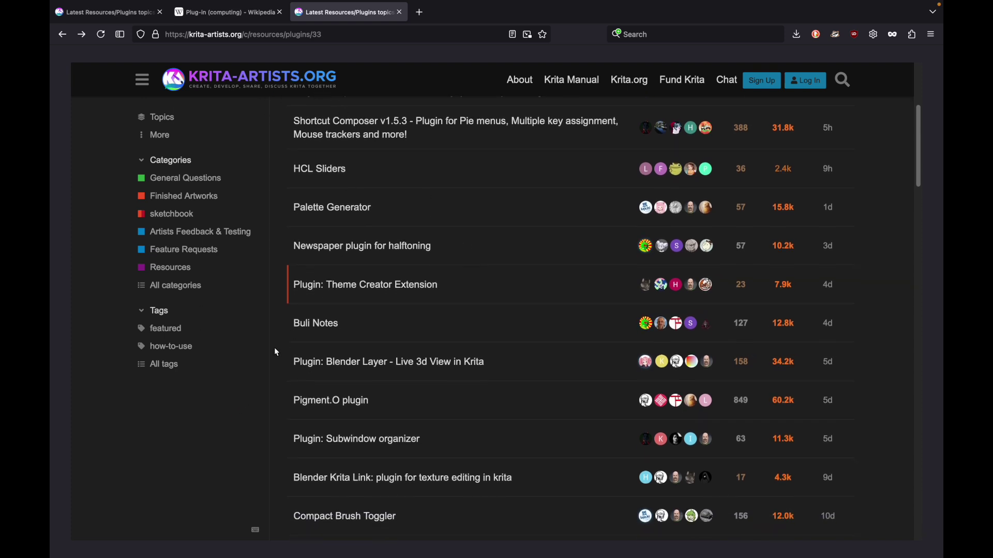
{"action": "scroll", "coordinate": [334, 294], "scroll_direction": "up", "scroll_amount": 1}
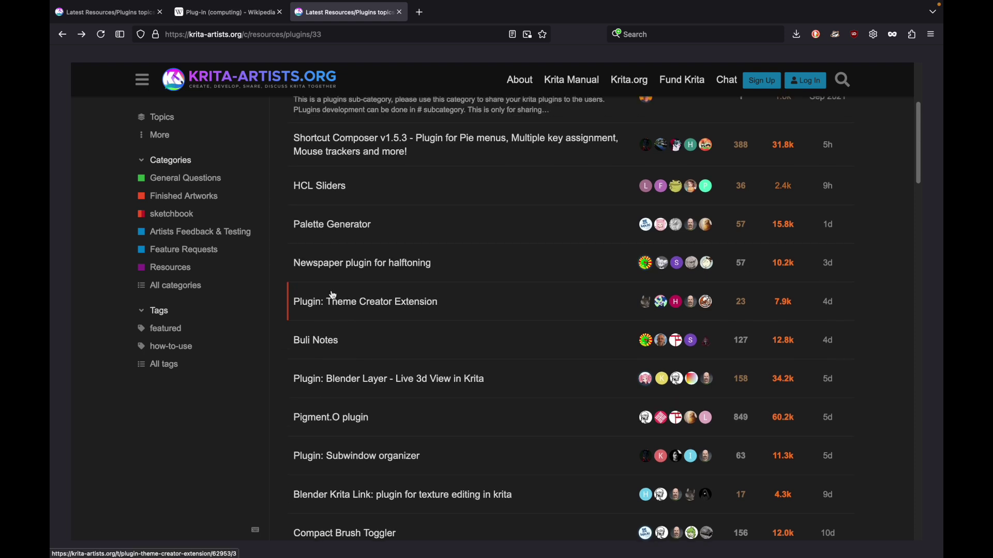
{"action": "scroll", "coordinate": [333, 294], "scroll_direction": "up", "scroll_amount": 2}
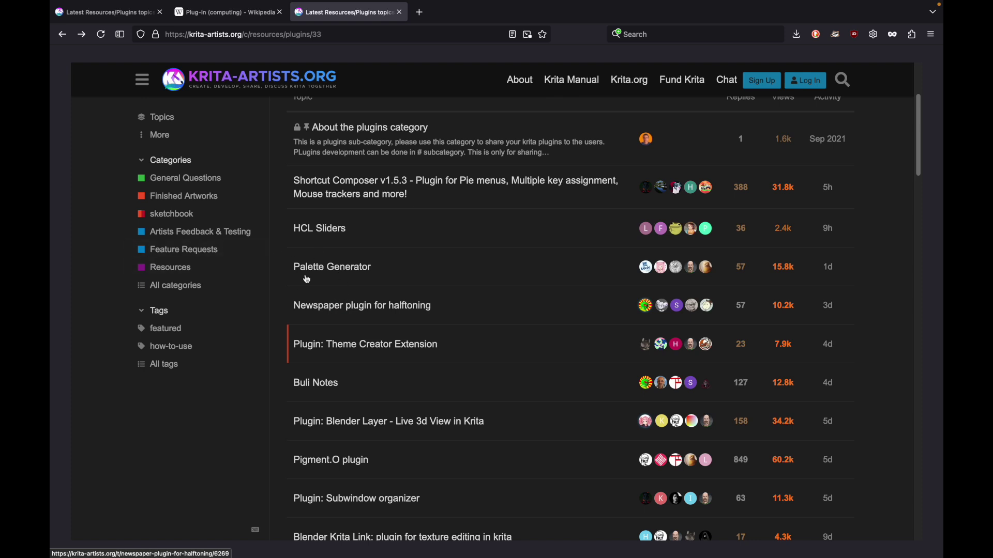
{"action": "left_click", "coordinate": [321, 269]}
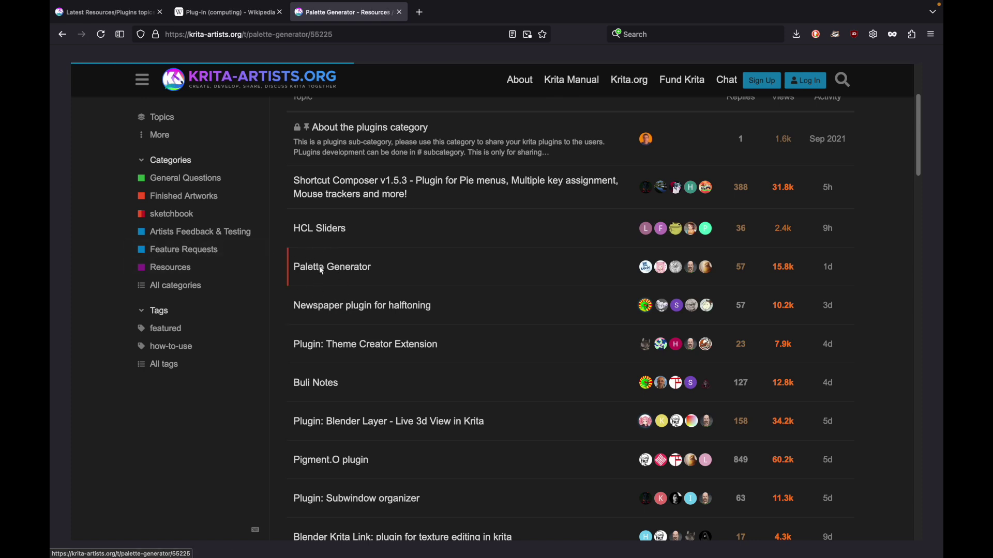
Step: Scroll through the Palette Generator post and its colour scheme screenshots
{"action": "scroll", "coordinate": [360, 312], "scroll_direction": "down", "scroll_amount": 2}
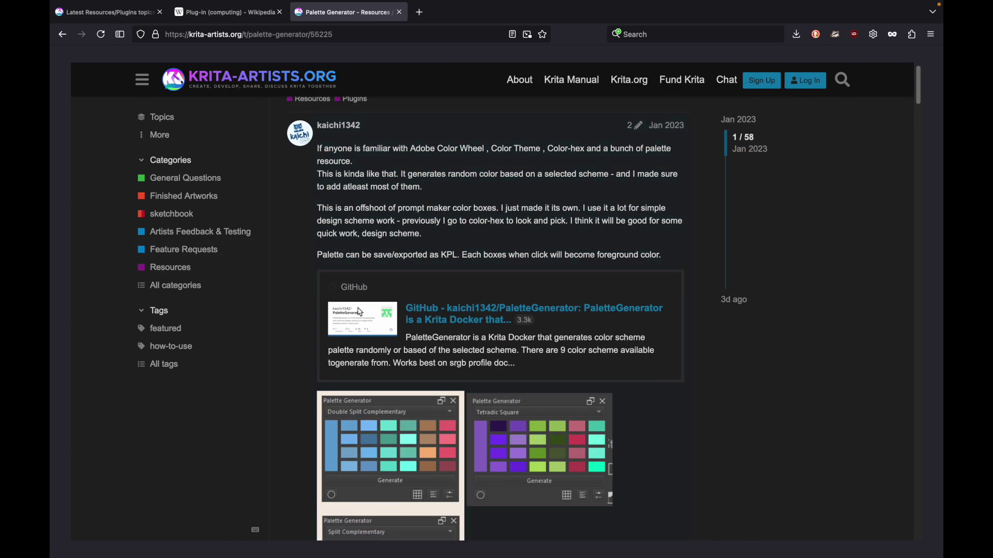
{"action": "scroll", "coordinate": [359, 311], "scroll_direction": "down", "scroll_amount": 1}
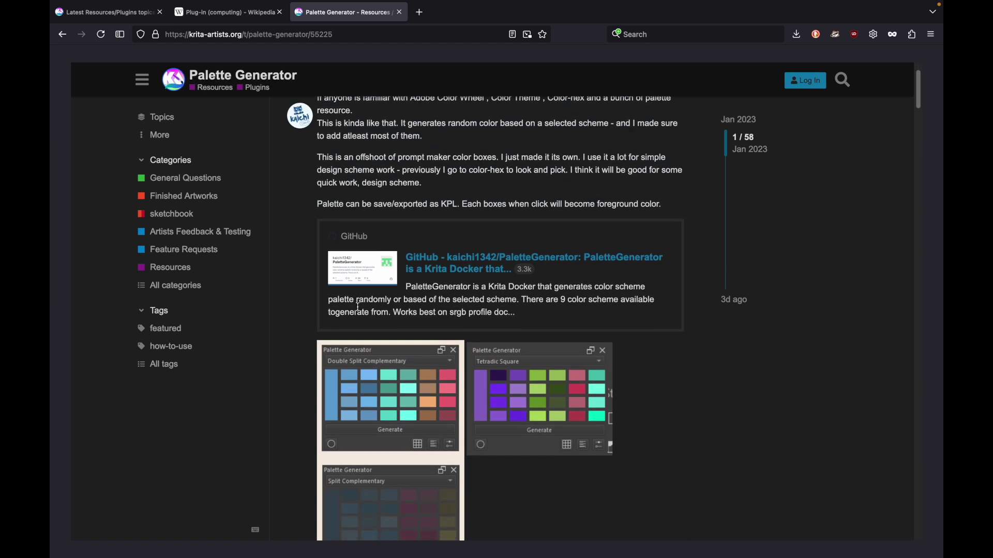
{"action": "scroll", "coordinate": [359, 312], "scroll_direction": "up", "scroll_amount": 3}
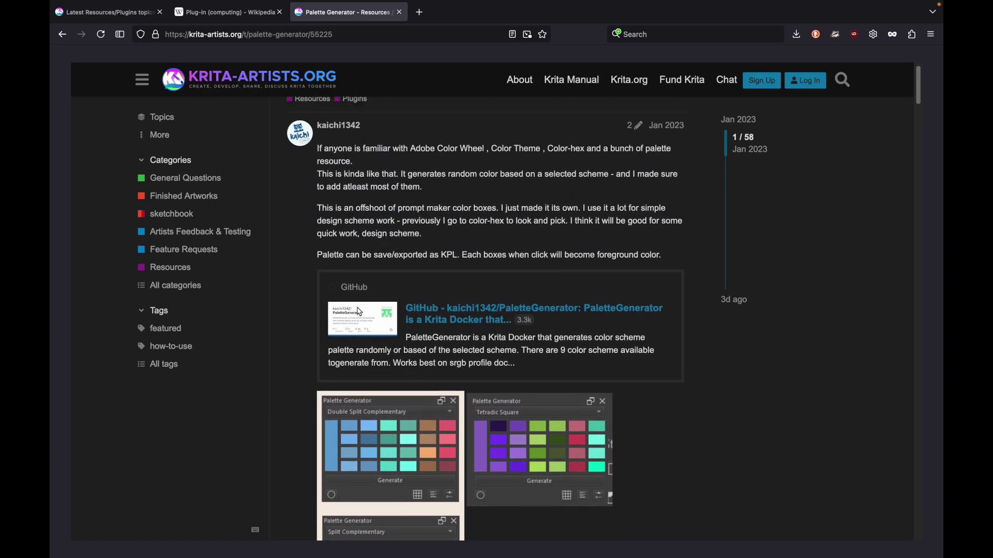
{"action": "scroll", "coordinate": [355, 333], "scroll_direction": "down", "scroll_amount": 2}
{"action": "scroll", "coordinate": [348, 212], "scroll_direction": "up", "scroll_amount": 3}
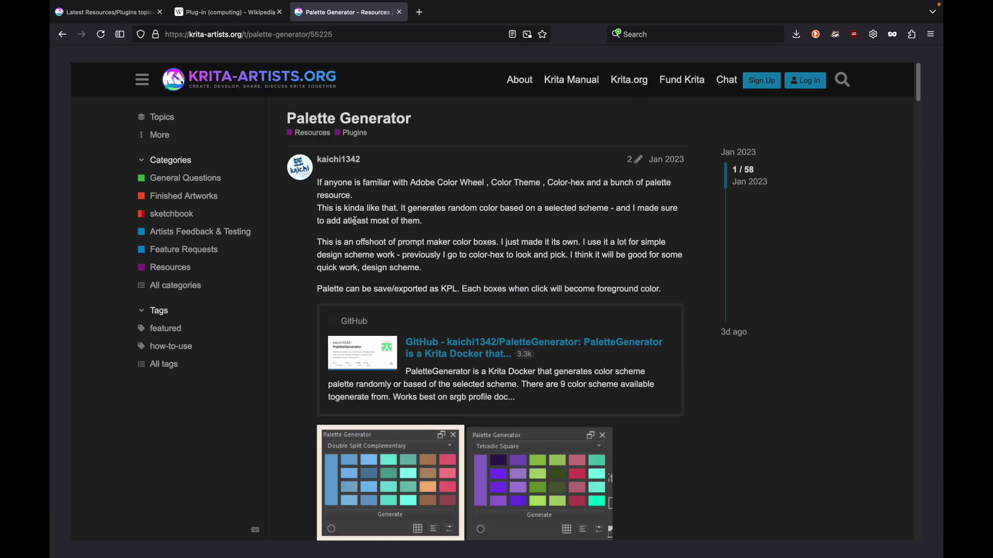
{"action": "scroll", "coordinate": [429, 196], "scroll_direction": "down", "scroll_amount": 1}
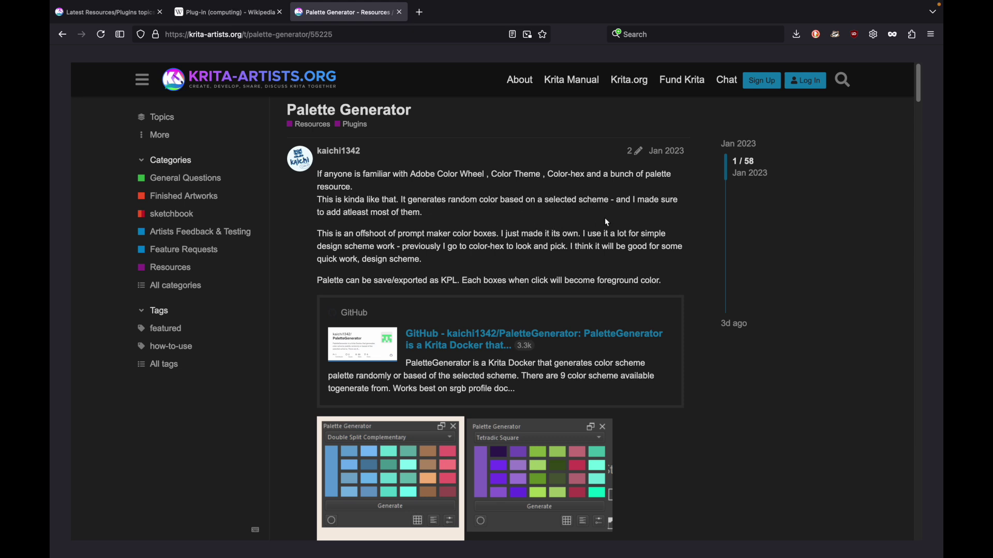
{"action": "scroll", "coordinate": [511, 276], "scroll_direction": "down", "scroll_amount": 1}
{"action": "scroll", "coordinate": [510, 273], "scroll_direction": "down", "scroll_amount": 5}
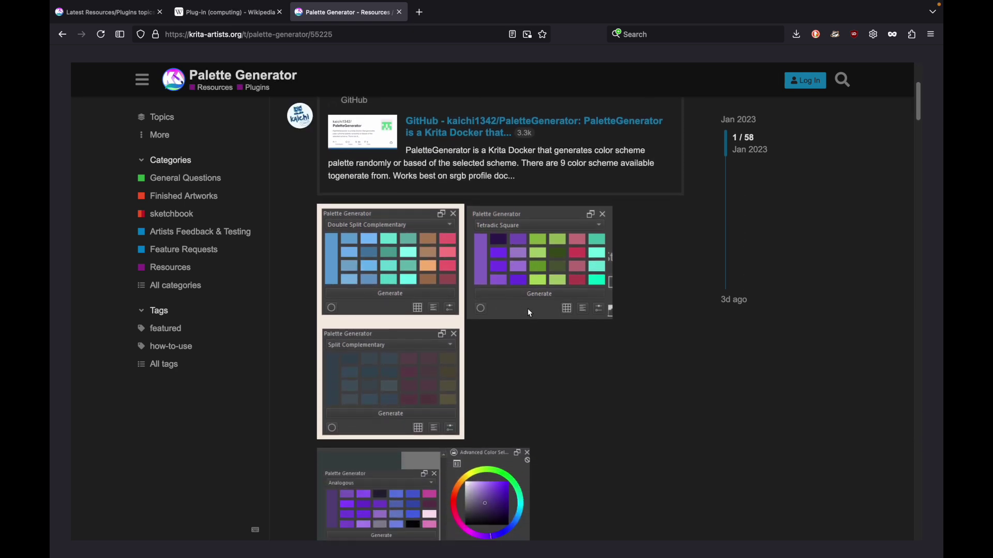
{"action": "scroll", "coordinate": [529, 311], "scroll_direction": "down", "scroll_amount": 3}
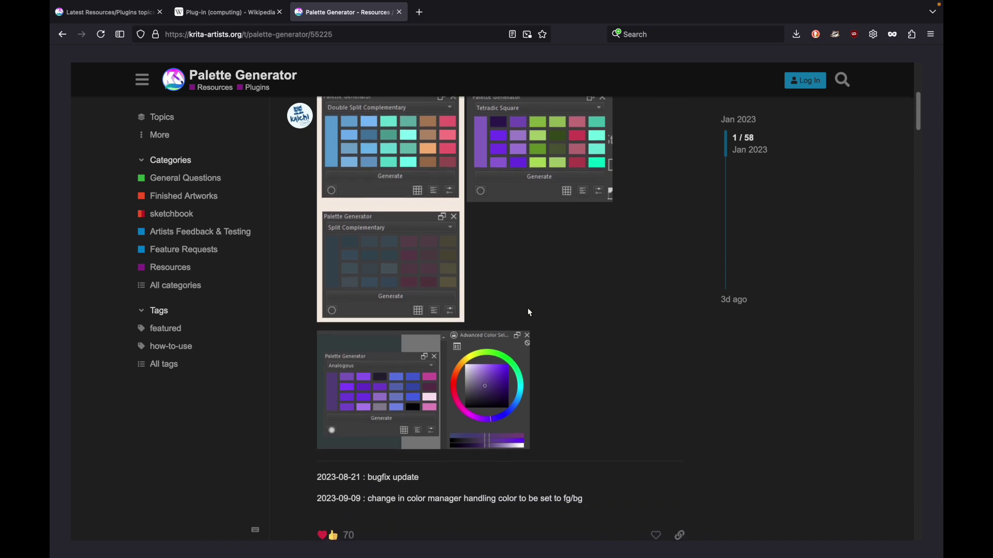
{"action": "scroll", "coordinate": [529, 312], "scroll_direction": "down", "scroll_amount": 1}
{"action": "scroll", "coordinate": [529, 310], "scroll_direction": "down", "scroll_amount": 3}
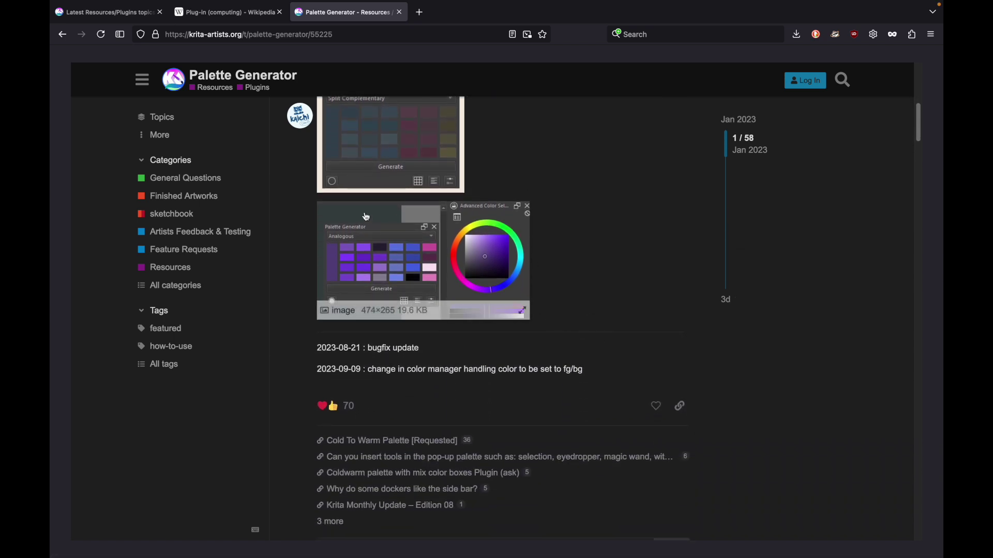
Step: Finish reviewing the Palette Generator post and go back to the plugins topic list
{"action": "scroll", "coordinate": [583, 286], "scroll_direction": "up", "scroll_amount": 1}
{"action": "scroll", "coordinate": [584, 285], "scroll_direction": "up", "scroll_amount": 3}
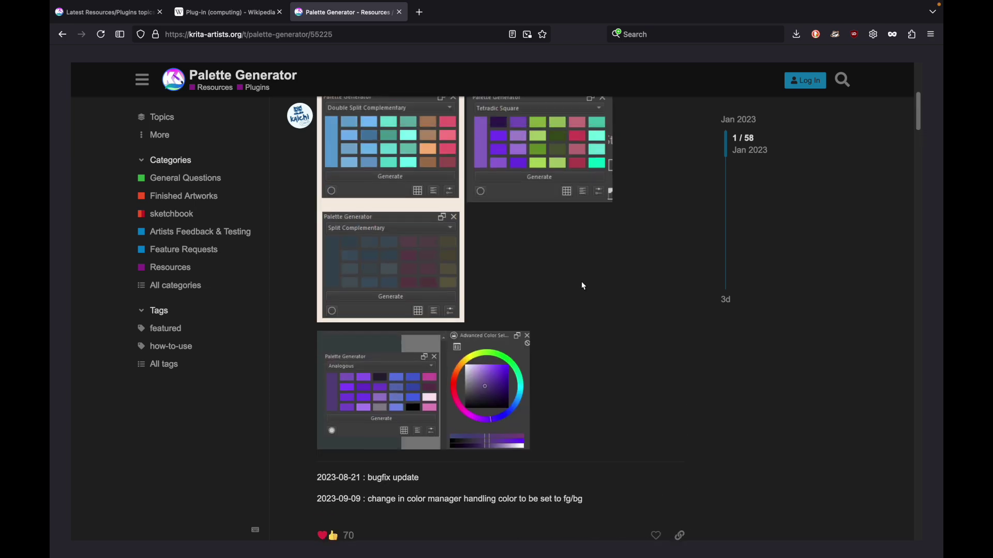
{"action": "scroll", "coordinate": [583, 285], "scroll_direction": "down", "scroll_amount": 10}
{"action": "scroll", "coordinate": [538, 309], "scroll_direction": "down", "scroll_amount": 8}
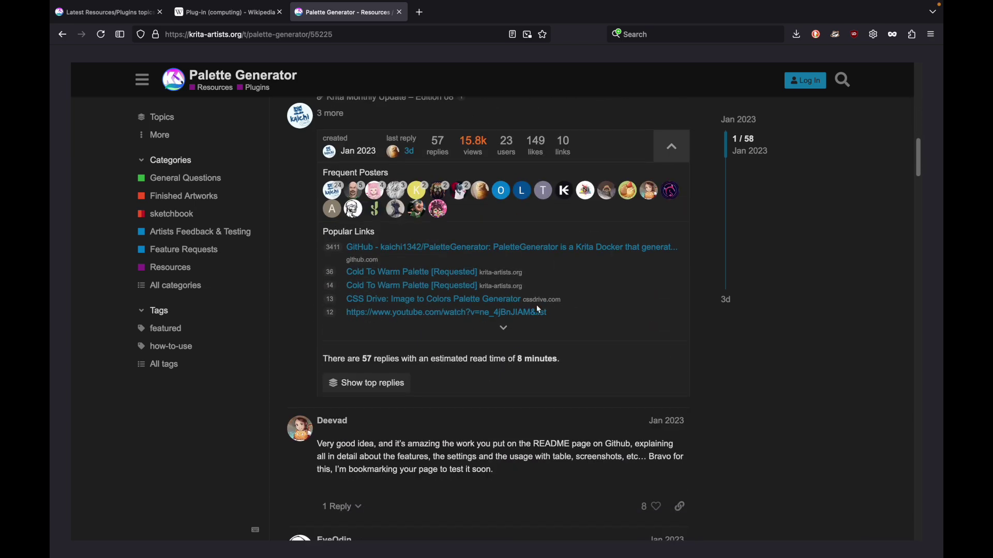
{"action": "scroll", "coordinate": [537, 309], "scroll_direction": "up", "scroll_amount": 15}
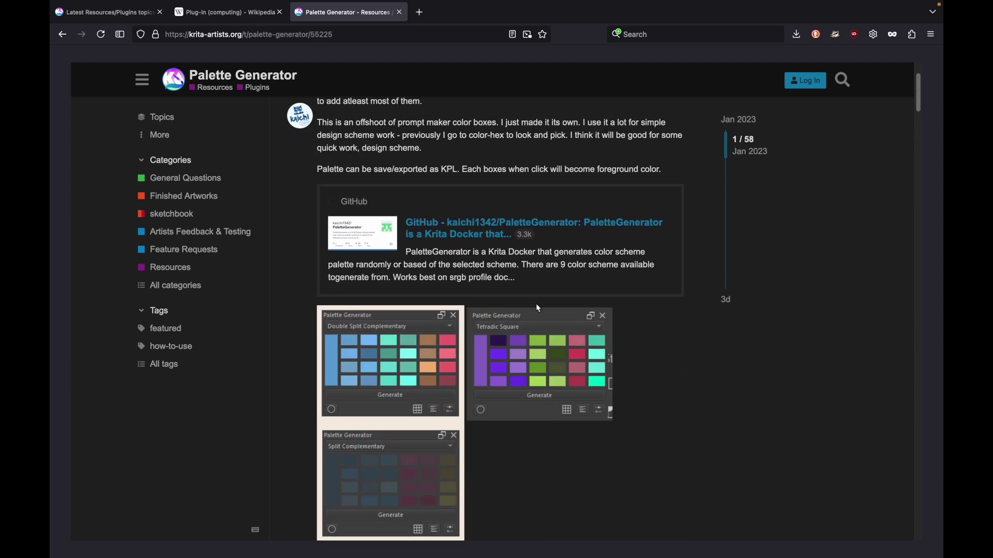
{"action": "scroll", "coordinate": [537, 308], "scroll_direction": "down", "scroll_amount": 1}
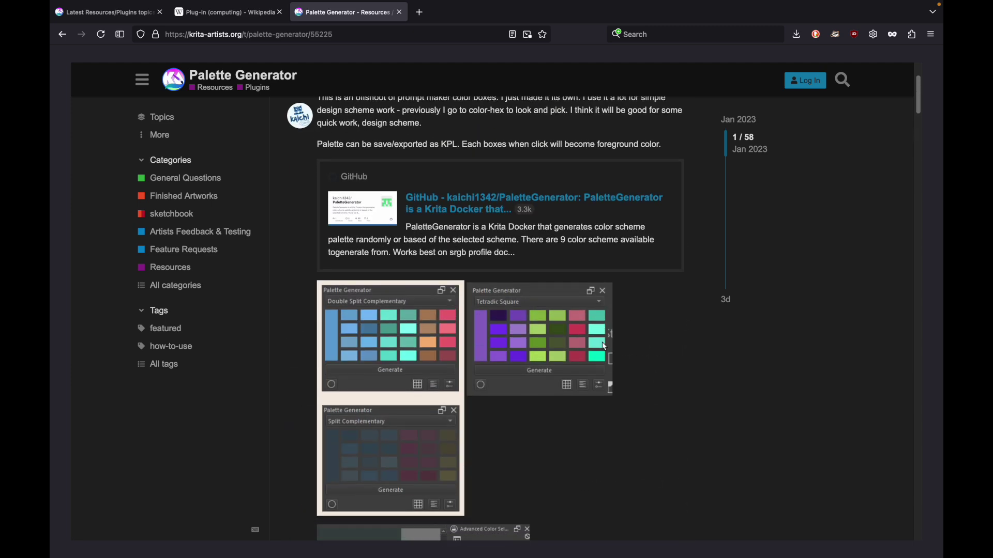
{"action": "scroll", "coordinate": [602, 344], "scroll_direction": "down", "scroll_amount": 1}
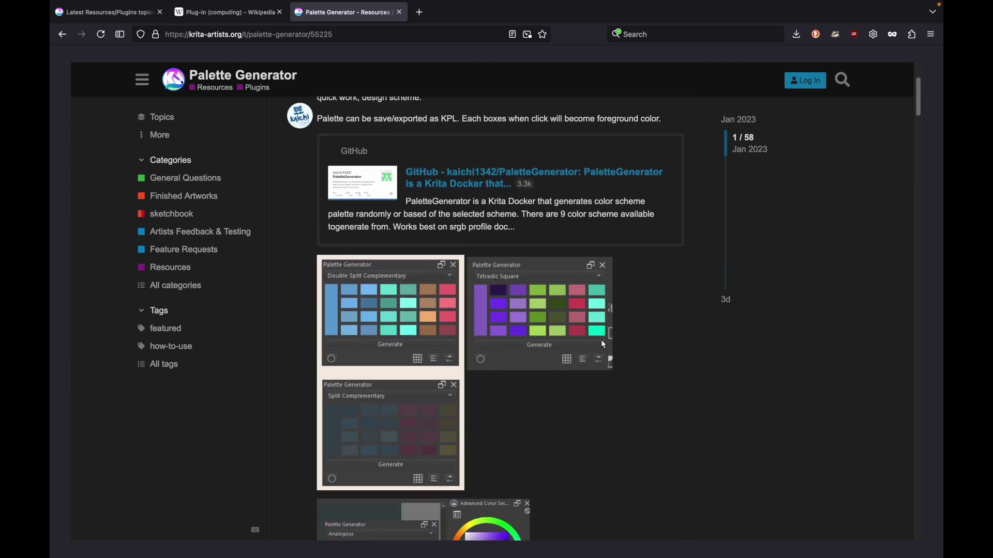
{"action": "scroll", "coordinate": [601, 344], "scroll_direction": "down", "scroll_amount": 1}
{"action": "scroll", "coordinate": [599, 340], "scroll_direction": "down", "scroll_amount": 1}
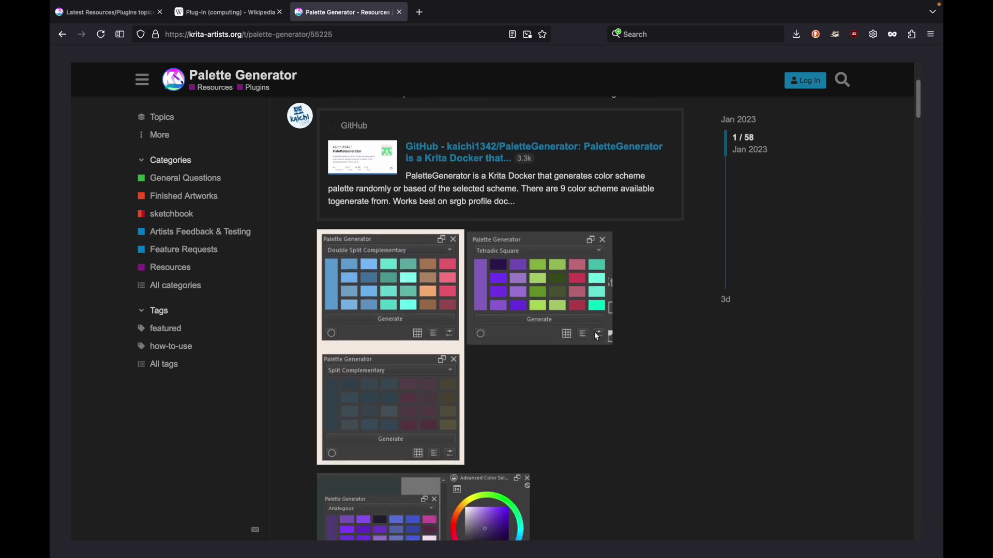
{"action": "scroll", "coordinate": [567, 309], "scroll_direction": "up", "scroll_amount": 5}
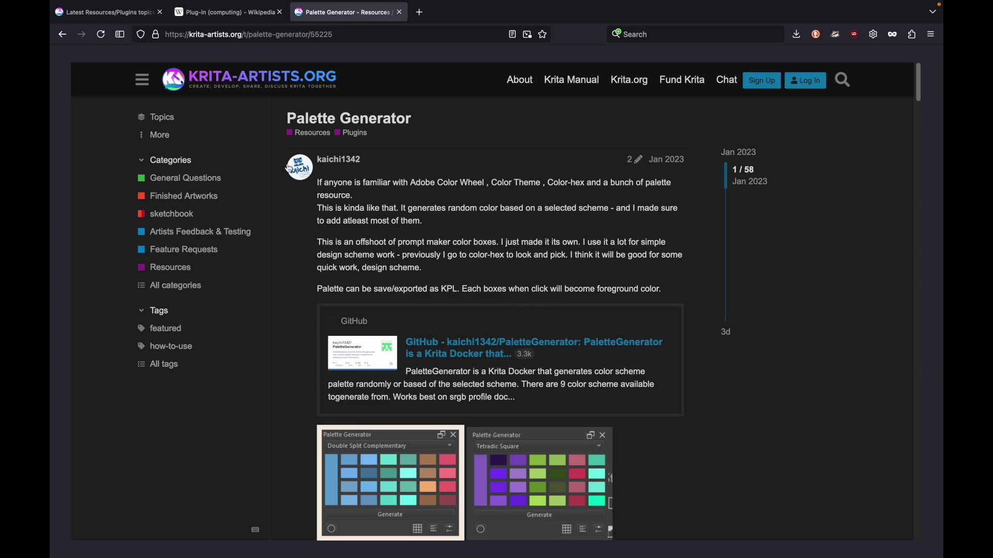
{"action": "left_click", "coordinate": [63, 36]}
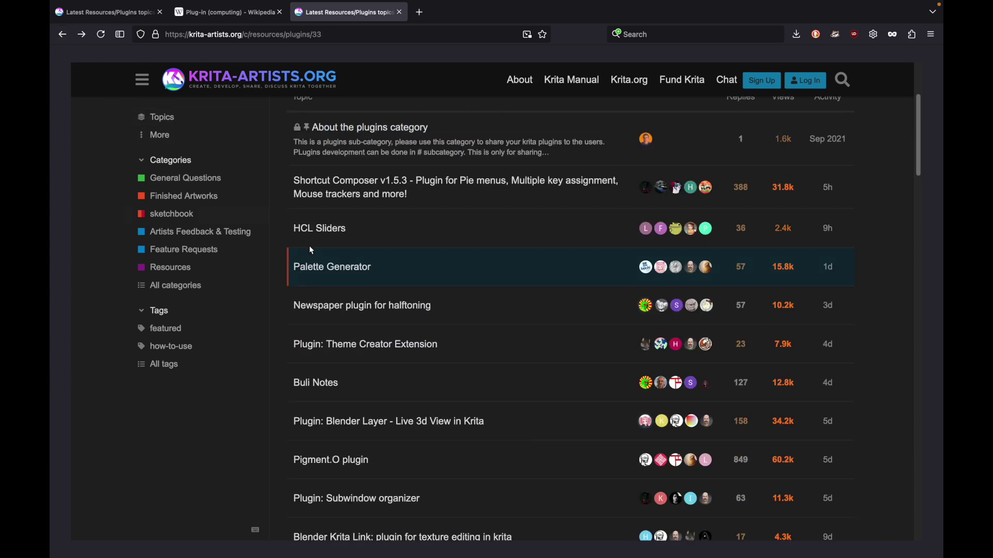
{"action": "scroll", "coordinate": [345, 280], "scroll_direction": "down", "scroll_amount": 1}
{"action": "scroll", "coordinate": [344, 282], "scroll_direction": "down", "scroll_amount": 2}
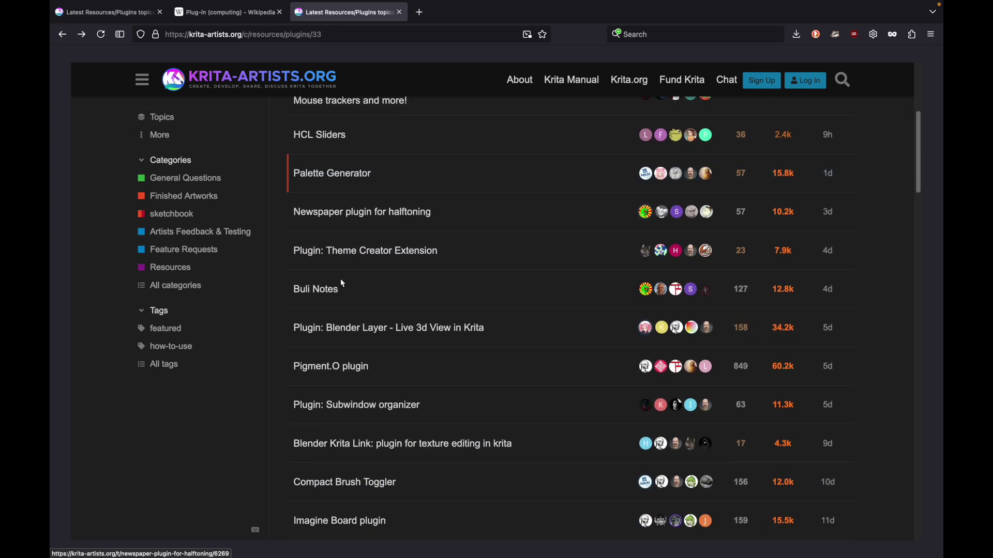
{"action": "scroll", "coordinate": [327, 281], "scroll_direction": "down", "scroll_amount": 1}
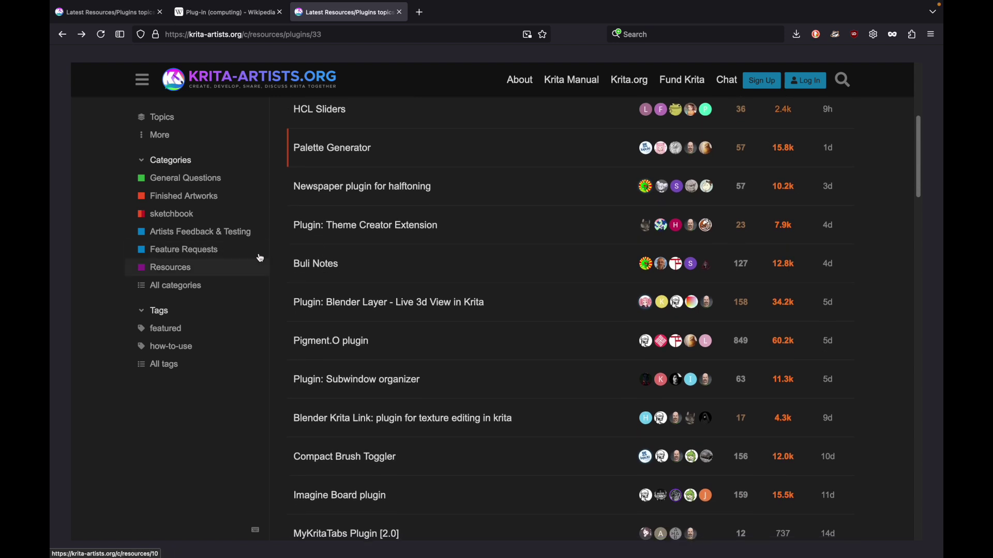
{"action": "left_click", "coordinate": [326, 274]}
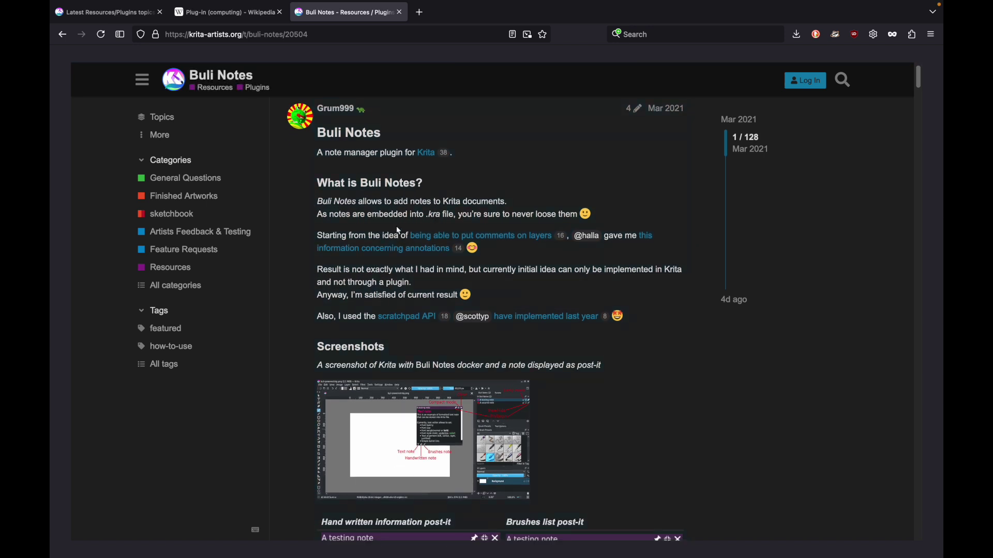
{"action": "scroll", "coordinate": [399, 231], "scroll_direction": "down", "scroll_amount": 2}
{"action": "scroll", "coordinate": [323, 242], "scroll_direction": "down", "scroll_amount": 6}
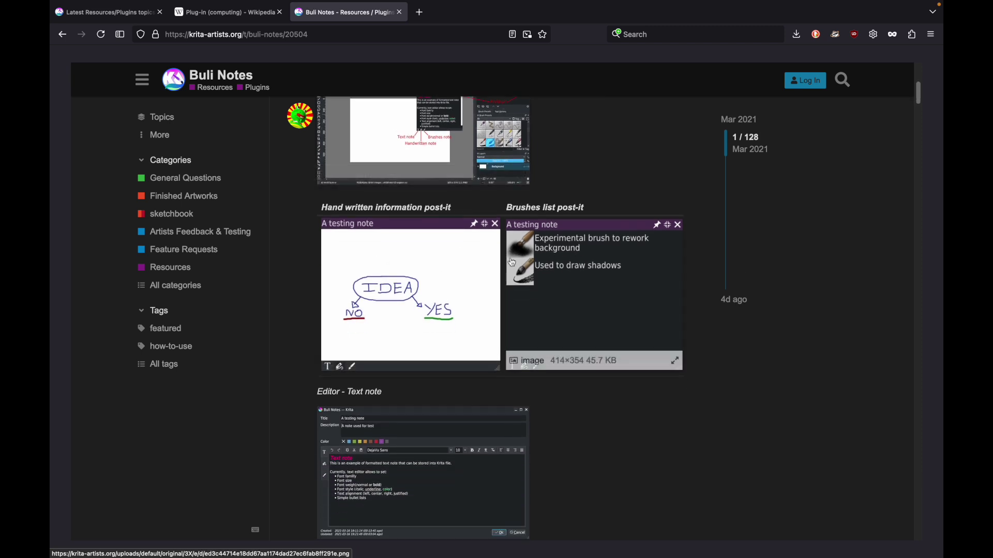
{"action": "scroll", "coordinate": [461, 265], "scroll_direction": "down", "scroll_amount": 1}
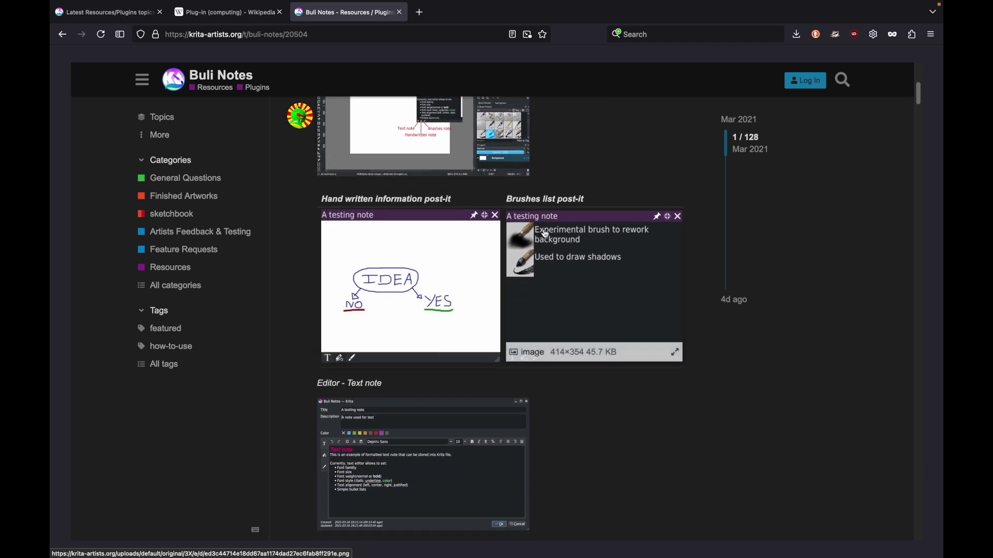
{"action": "scroll", "coordinate": [526, 243], "scroll_direction": "down", "scroll_amount": 1}
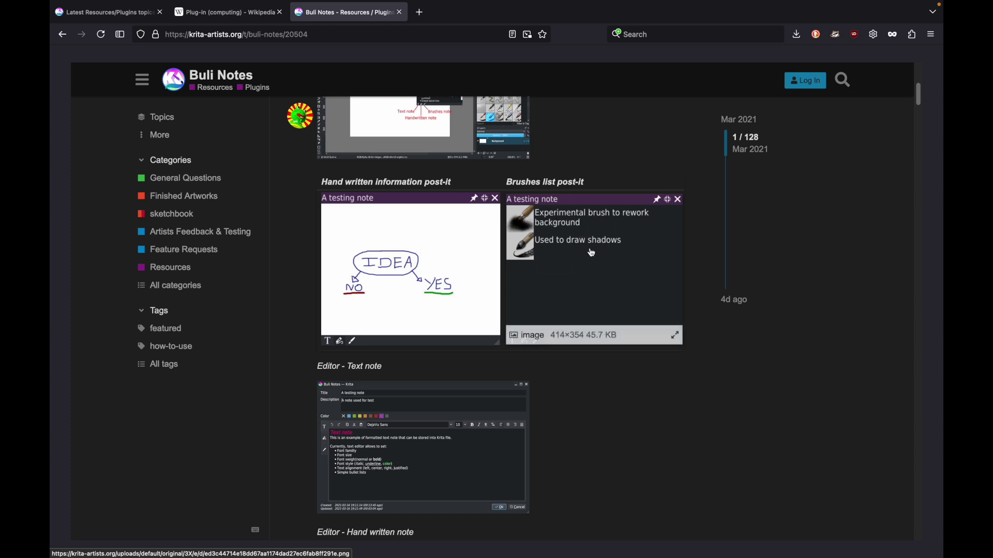
{"action": "scroll", "coordinate": [591, 253], "scroll_direction": "down", "scroll_amount": 6}
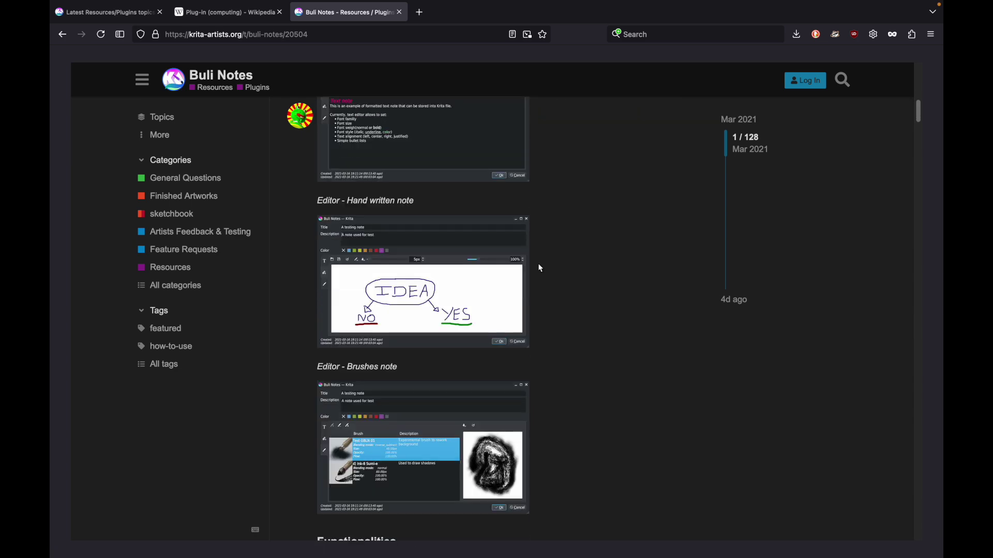
{"action": "scroll", "coordinate": [539, 268], "scroll_direction": "down", "scroll_amount": 3}
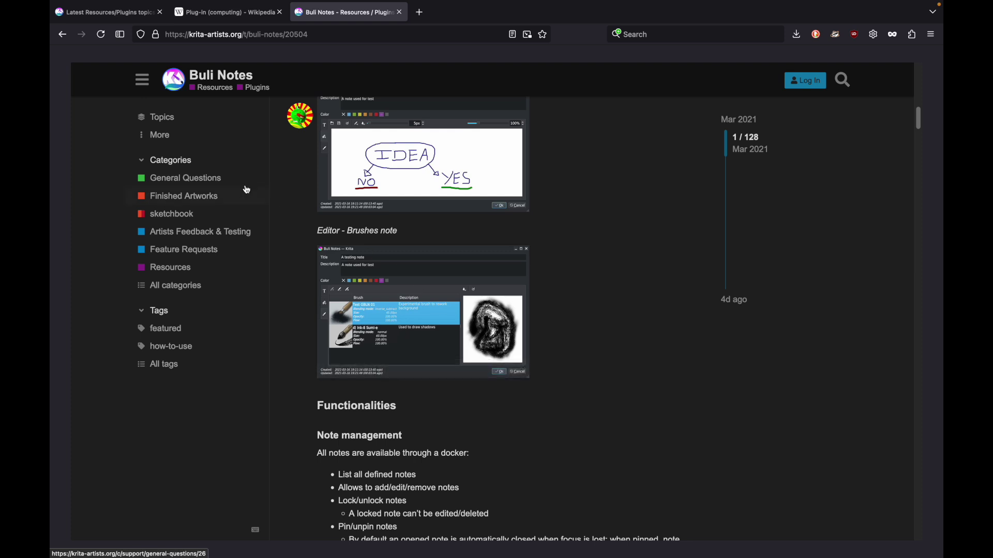
{"action": "left_click", "coordinate": [62, 35]}
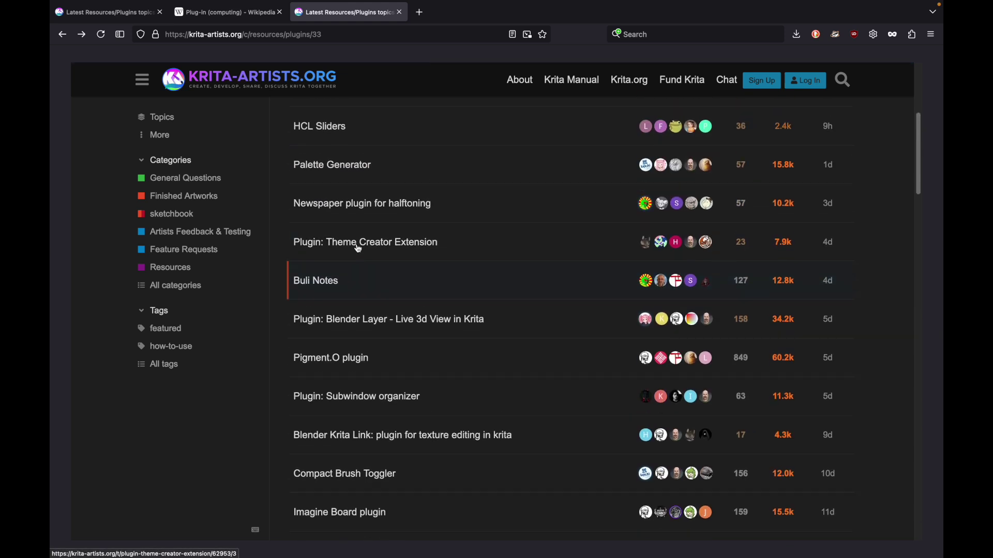
Step: Open the 'Plugin: Blender Layer - Live 3d View in Krita' topic
{"action": "scroll", "coordinate": [357, 247], "scroll_direction": "up", "scroll_amount": 1}
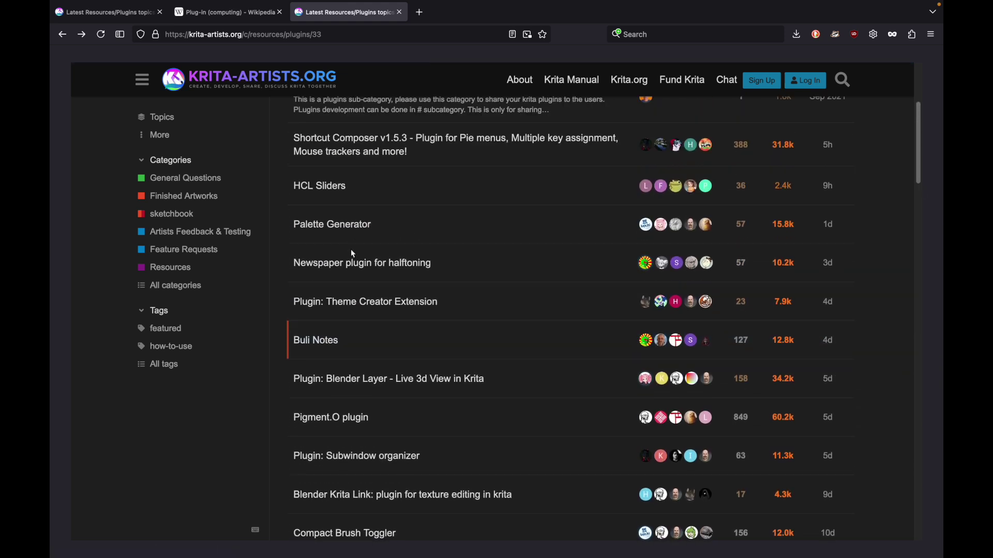
{"action": "left_click", "coordinate": [331, 381]}
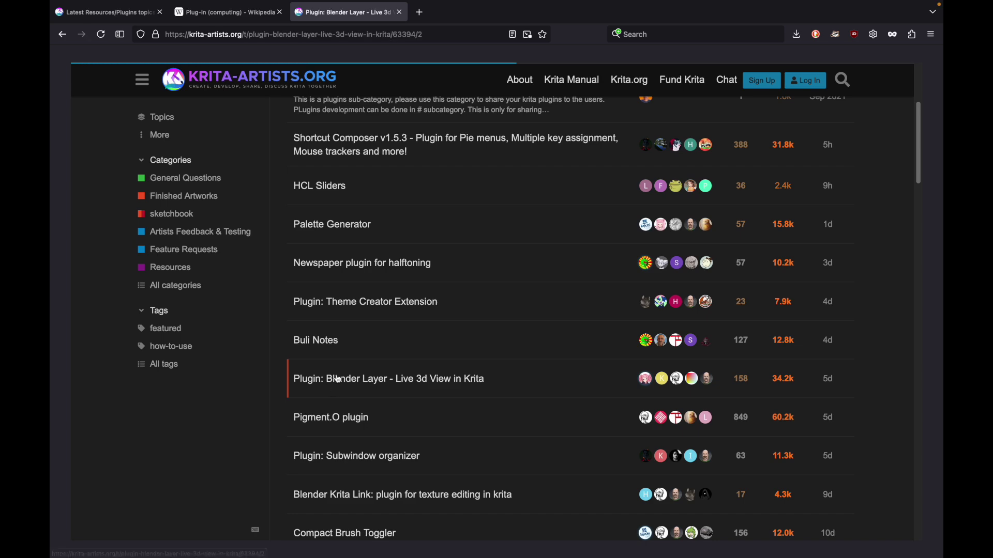
{"action": "scroll", "coordinate": [528, 364], "scroll_direction": "up", "scroll_amount": 5}
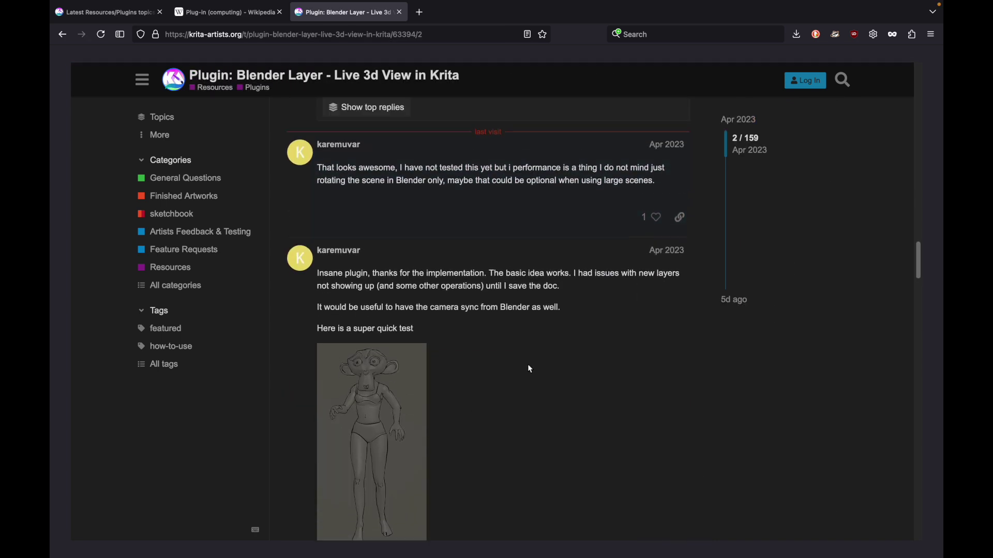
{"action": "scroll", "coordinate": [527, 364], "scroll_direction": "up", "scroll_amount": 10}
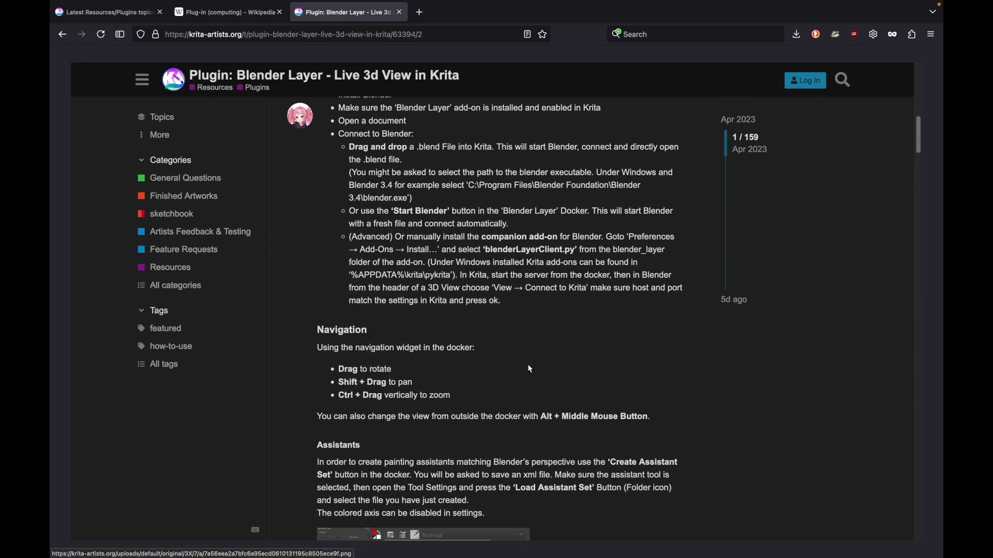
{"action": "scroll", "coordinate": [530, 369], "scroll_direction": "up", "scroll_amount": 10}
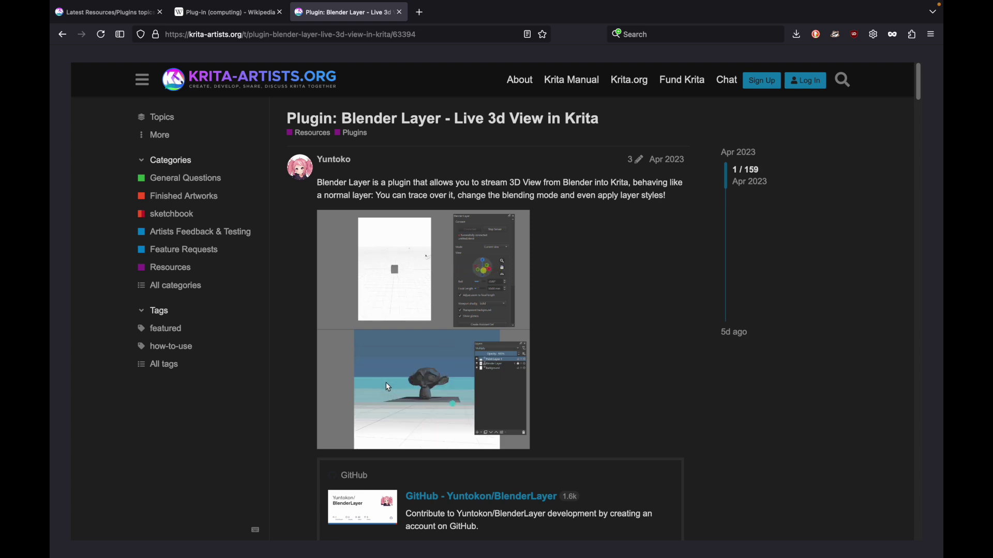
Step: Read through the Blender Layer post, then return to the Plugins topic list
{"action": "scroll", "coordinate": [527, 323], "scroll_direction": "down", "scroll_amount": 1}
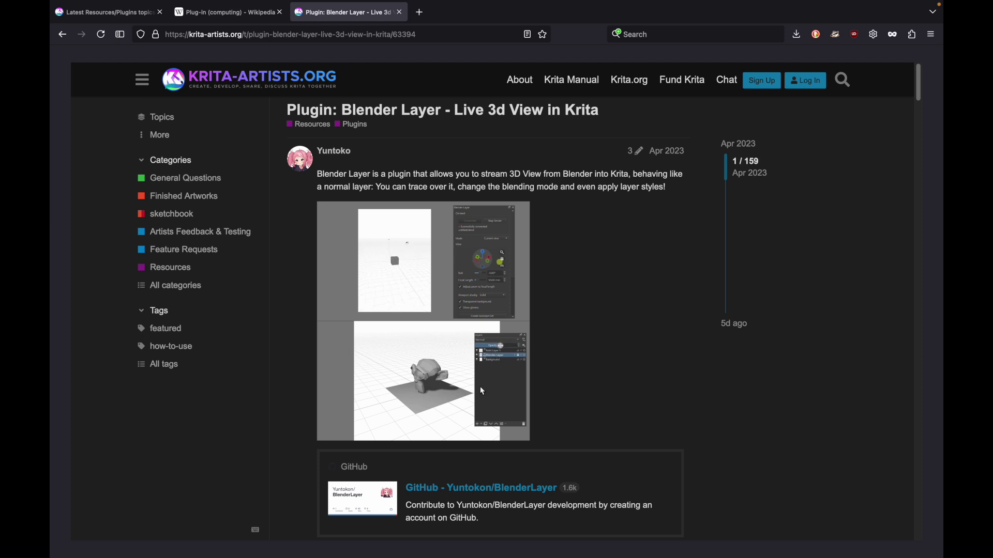
{"action": "scroll", "coordinate": [545, 400], "scroll_direction": "down", "scroll_amount": 1}
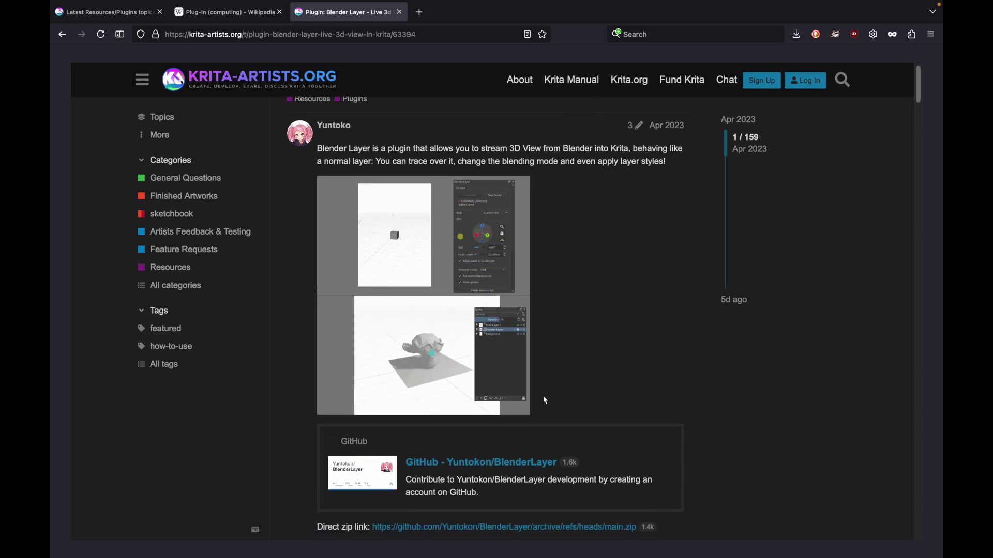
{"action": "scroll", "coordinate": [545, 400], "scroll_direction": "down", "scroll_amount": 2}
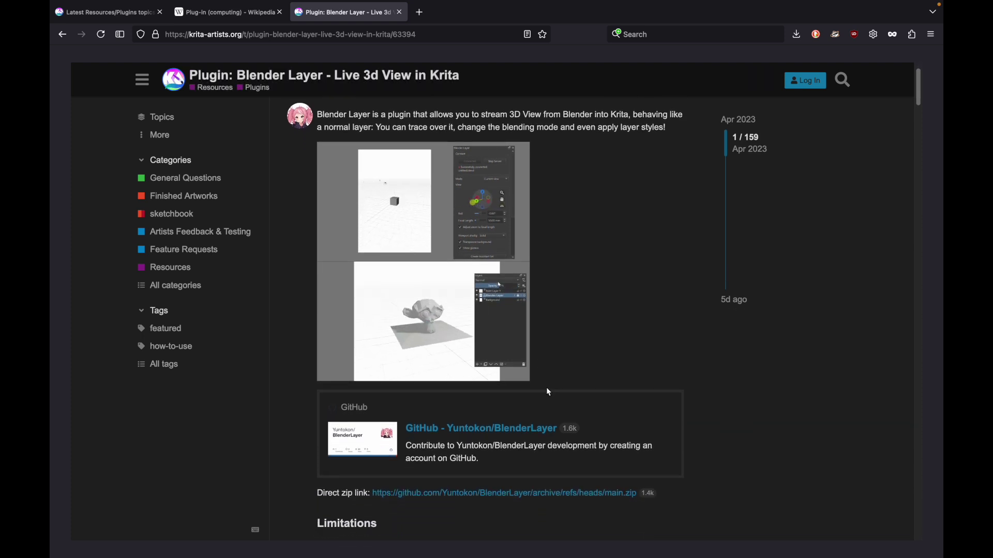
{"action": "scroll", "coordinate": [548, 393], "scroll_direction": "down", "scroll_amount": 1}
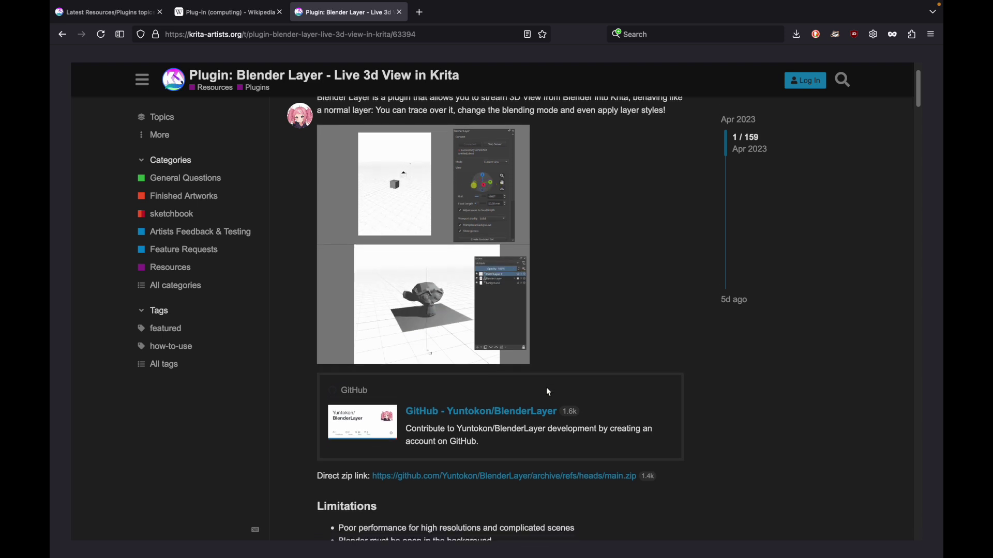
{"action": "scroll", "coordinate": [548, 392], "scroll_direction": "down", "scroll_amount": 1}
{"action": "scroll", "coordinate": [549, 392], "scroll_direction": "up", "scroll_amount": 4}
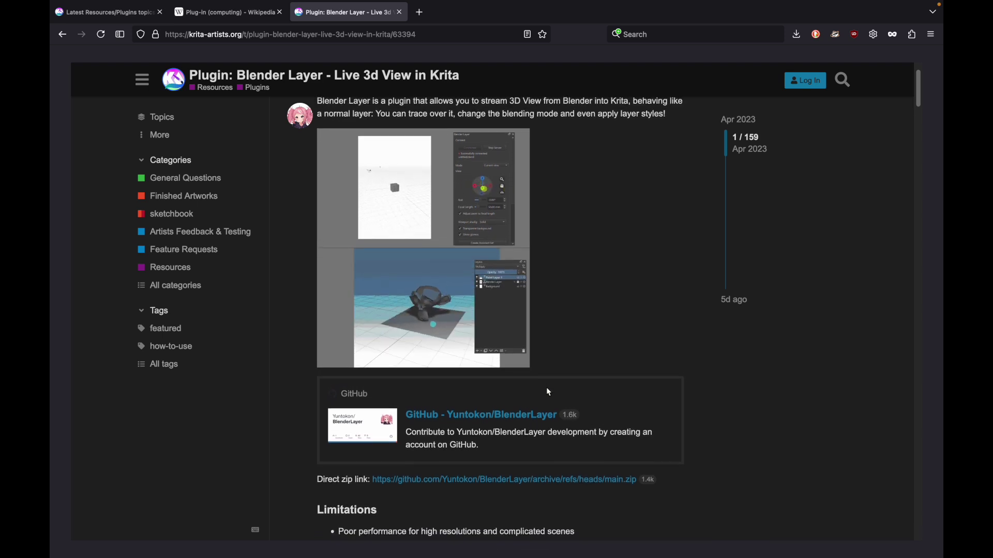
{"action": "scroll", "coordinate": [548, 392], "scroll_direction": "up", "scroll_amount": 2}
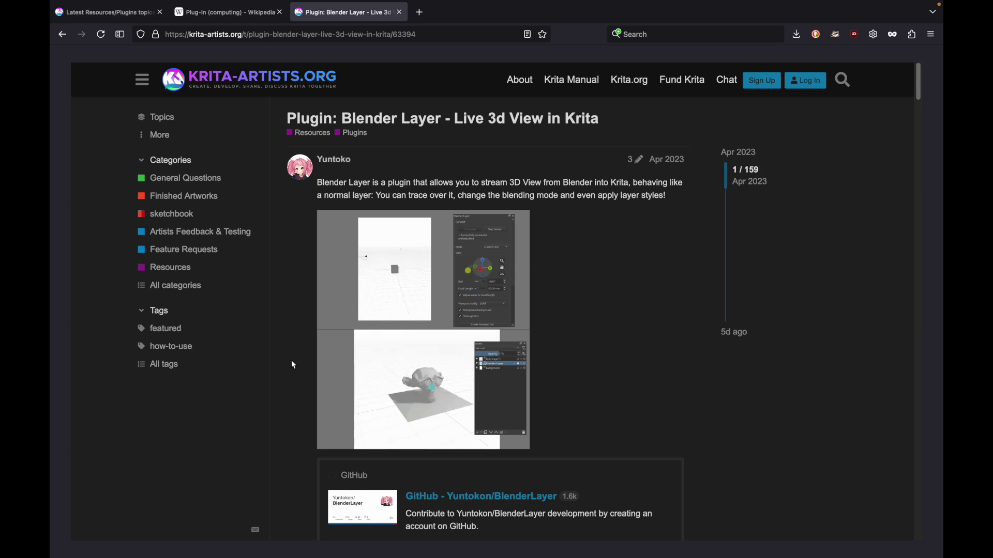
{"action": "scroll", "coordinate": [295, 362], "scroll_direction": "down", "scroll_amount": 2}
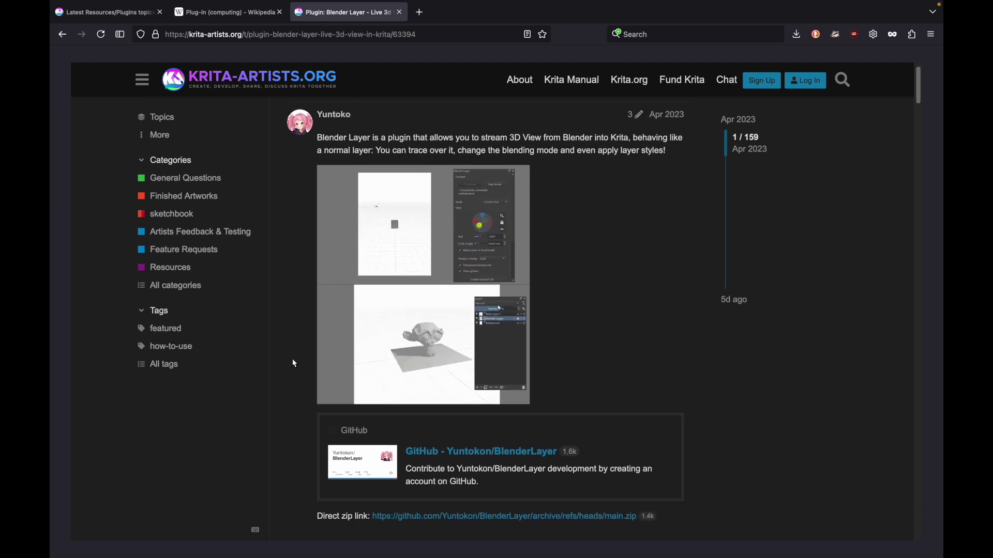
{"action": "scroll", "coordinate": [293, 364], "scroll_direction": "down", "scroll_amount": 2}
{"action": "scroll", "coordinate": [293, 359], "scroll_direction": "down", "scroll_amount": 2}
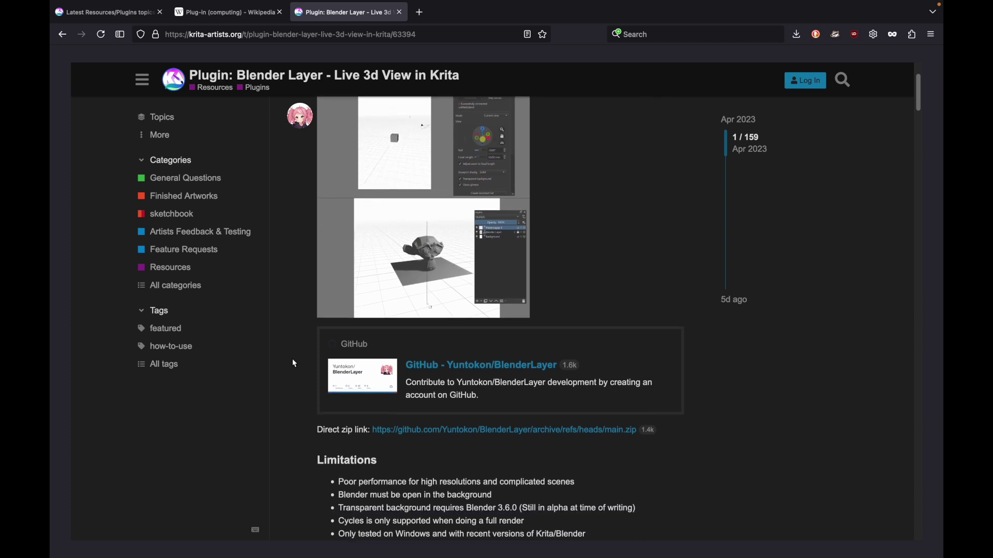
{"action": "scroll", "coordinate": [293, 345], "scroll_direction": "up", "scroll_amount": 5}
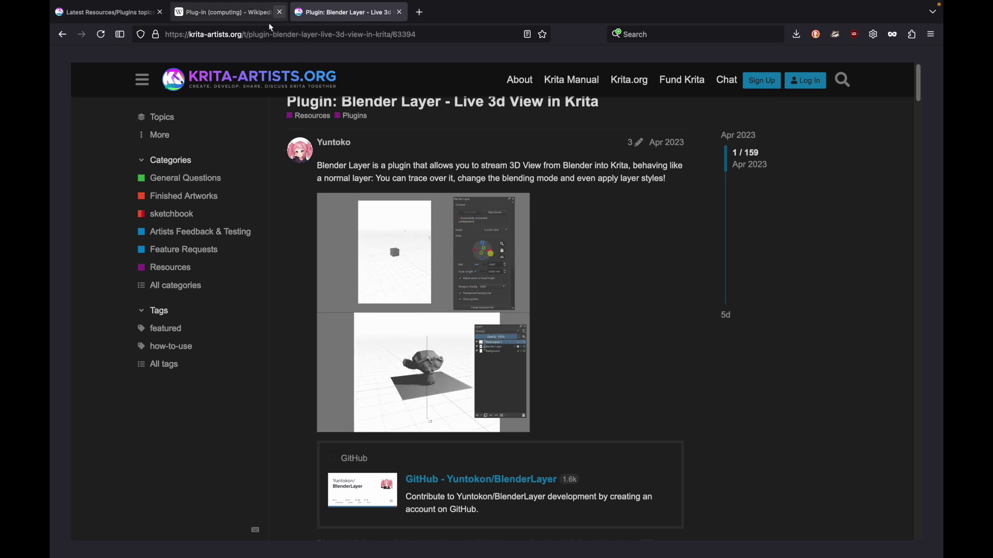
{"action": "left_click", "coordinate": [62, 35]}
{"action": "scroll", "coordinate": [355, 330], "scroll_direction": "up", "scroll_amount": 2}
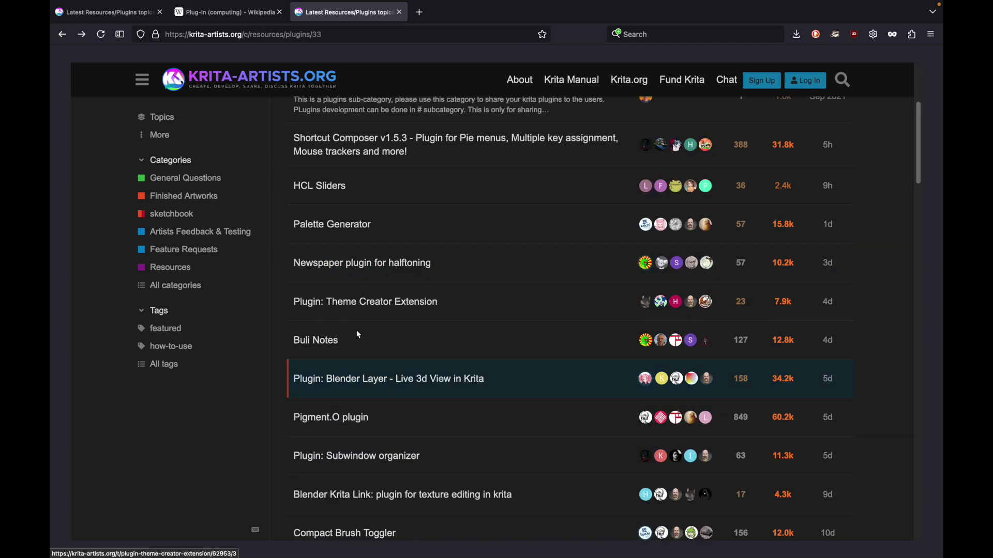
{"action": "scroll", "coordinate": [358, 329], "scroll_direction": "up", "scroll_amount": 4}
{"action": "scroll", "coordinate": [360, 334], "scroll_direction": "up", "scroll_amount": 2}
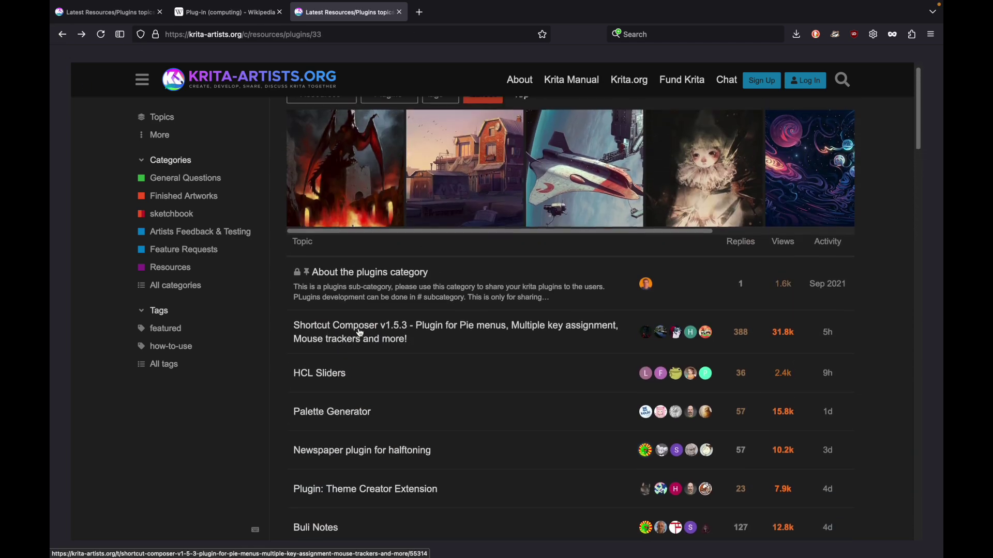
{"action": "scroll", "coordinate": [360, 337], "scroll_direction": "down", "scroll_amount": 3}
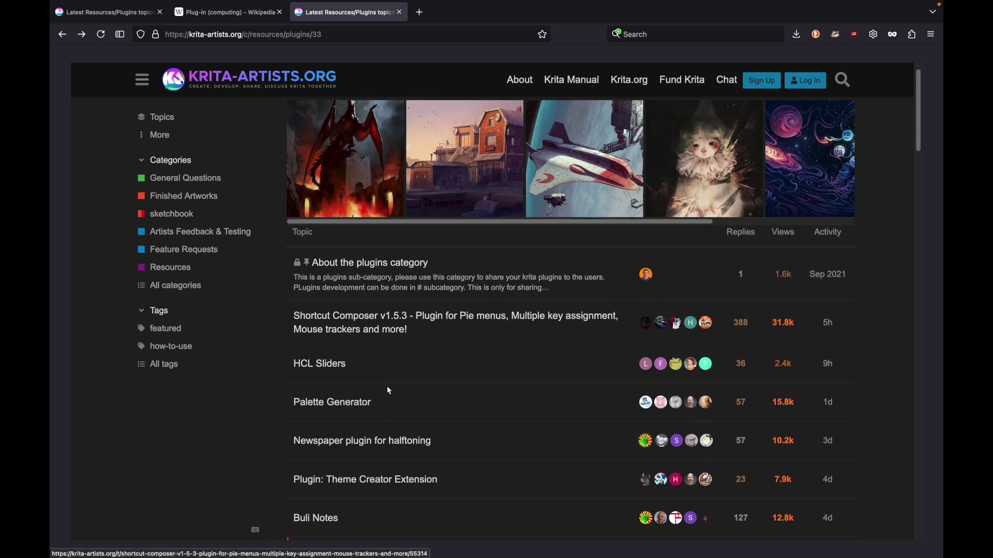
{"action": "scroll", "coordinate": [390, 392], "scroll_direction": "down", "scroll_amount": 1}
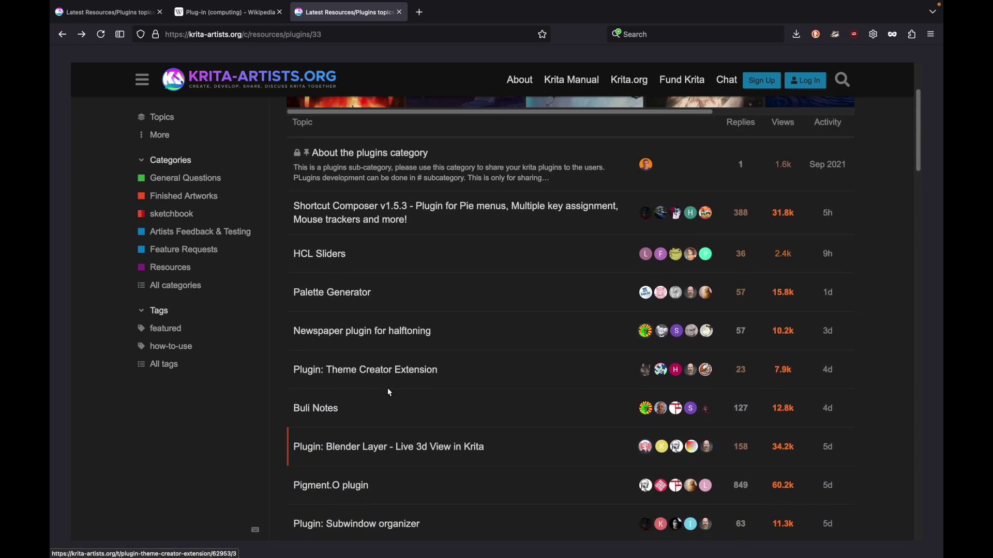
{"action": "scroll", "coordinate": [389, 392], "scroll_direction": "down", "scroll_amount": 2}
{"action": "scroll", "coordinate": [389, 391], "scroll_direction": "down", "scroll_amount": 2}
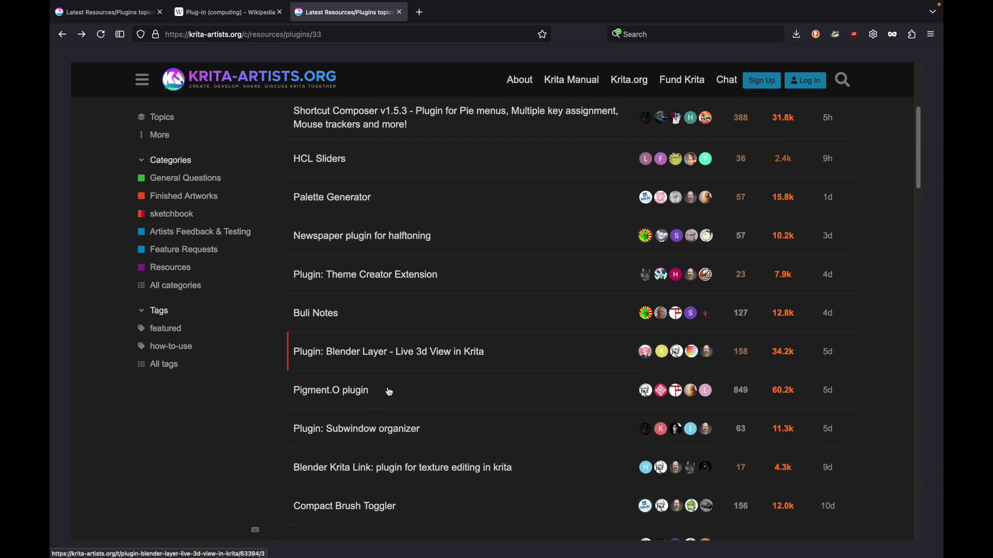
{"action": "scroll", "coordinate": [389, 393], "scroll_direction": "down", "scroll_amount": 1}
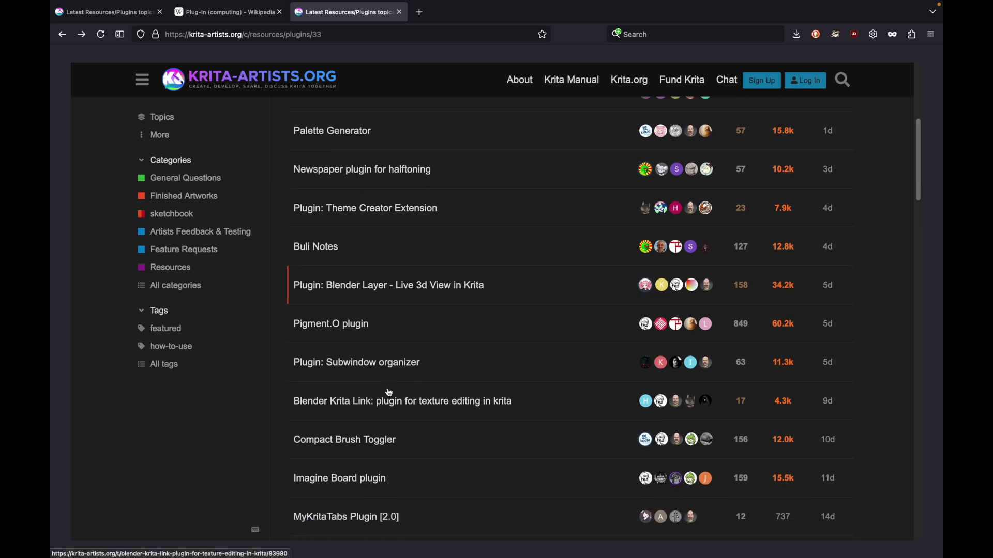
{"action": "scroll", "coordinate": [389, 393], "scroll_direction": "down", "scroll_amount": 1}
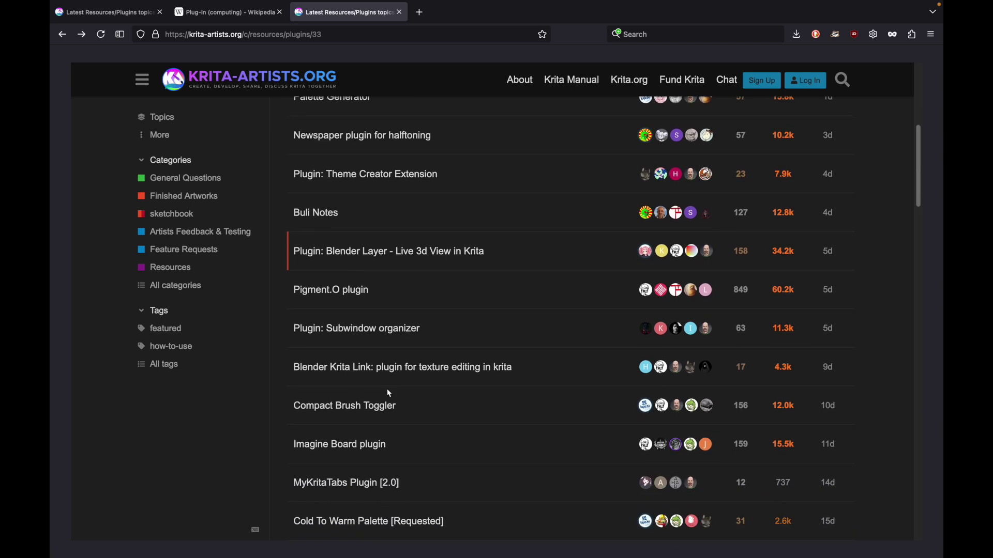
{"action": "scroll", "coordinate": [389, 393], "scroll_direction": "down", "scroll_amount": 1}
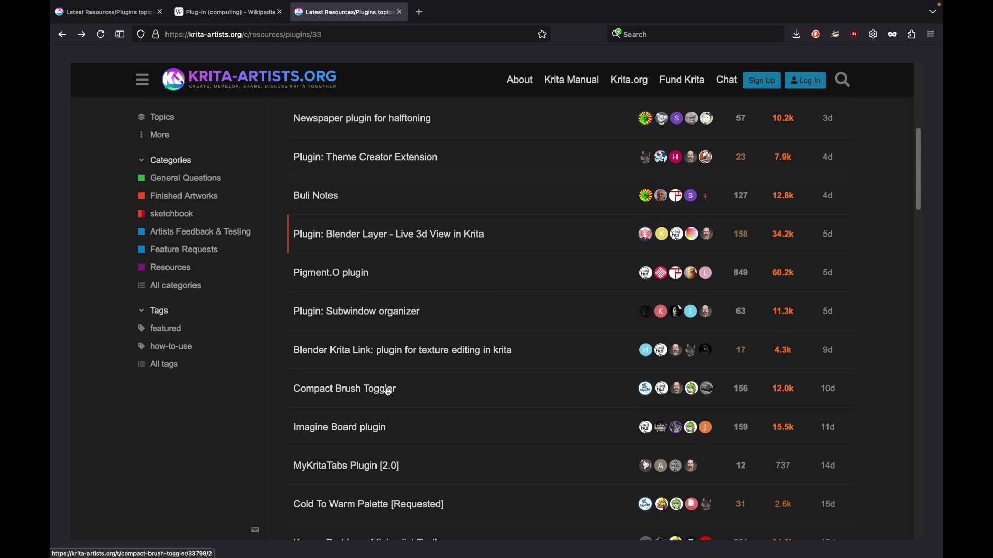
{"action": "scroll", "coordinate": [389, 393], "scroll_direction": "down", "scroll_amount": 1}
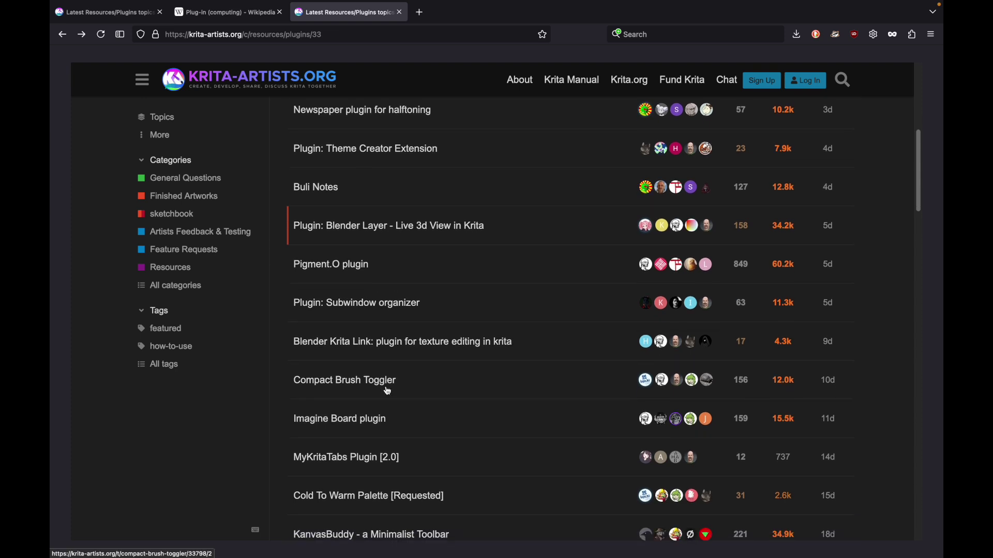
{"action": "scroll", "coordinate": [388, 392], "scroll_direction": "down", "scroll_amount": 1}
{"action": "scroll", "coordinate": [388, 392], "scroll_direction": "down", "scroll_amount": 2}
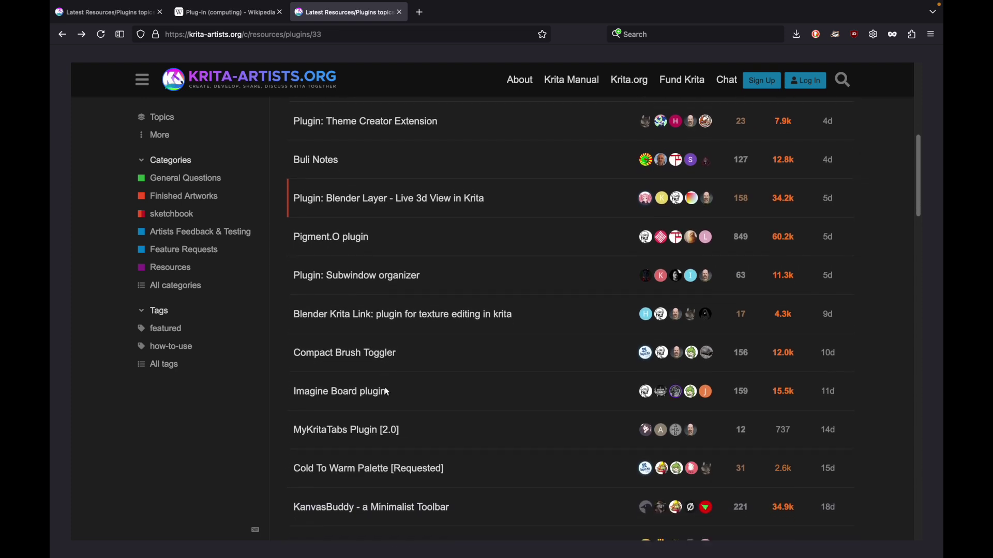
{"action": "scroll", "coordinate": [387, 392], "scroll_direction": "down", "scroll_amount": 2}
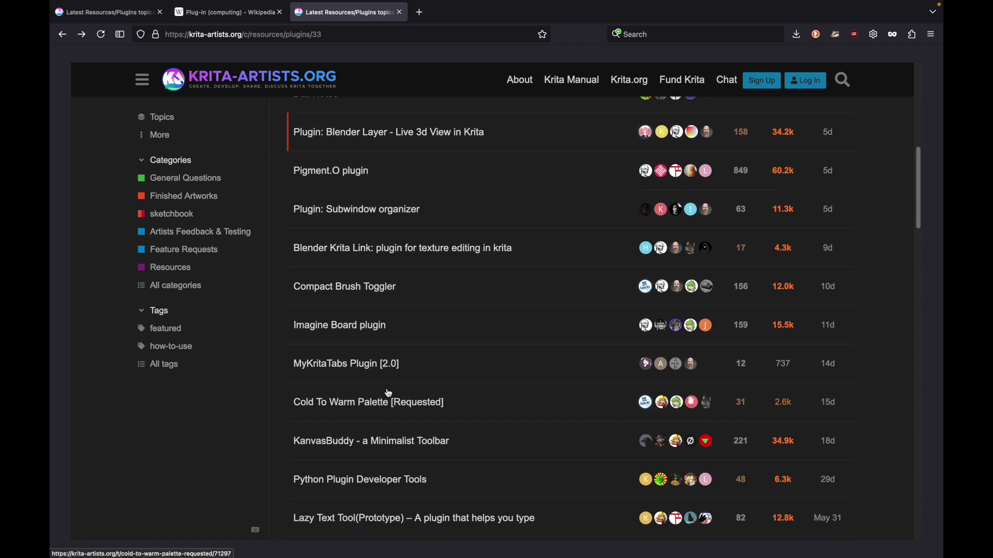
{"action": "scroll", "coordinate": [388, 393], "scroll_direction": "down", "scroll_amount": 2}
{"action": "scroll", "coordinate": [389, 394], "scroll_direction": "down", "scroll_amount": 1}
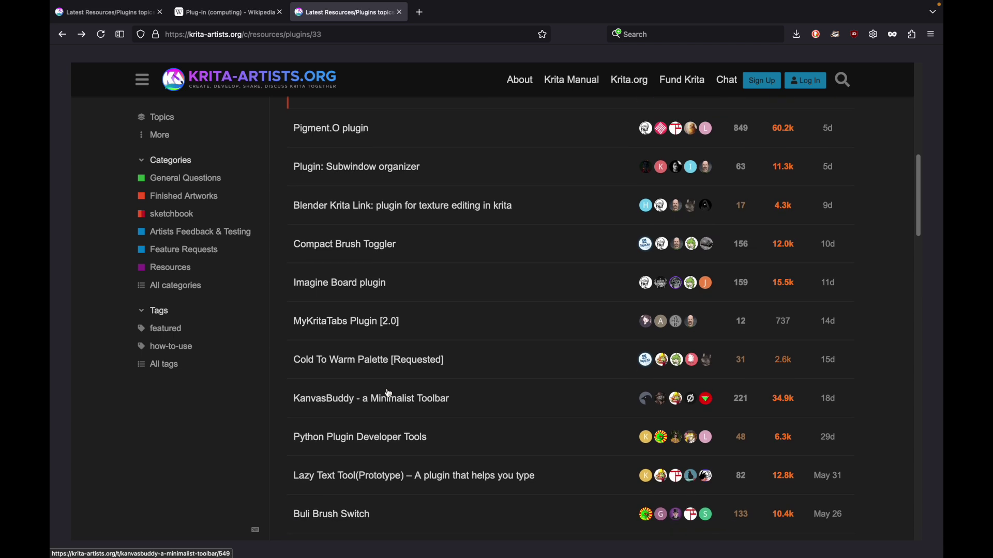
{"action": "scroll", "coordinate": [389, 394], "scroll_direction": "down", "scroll_amount": 2}
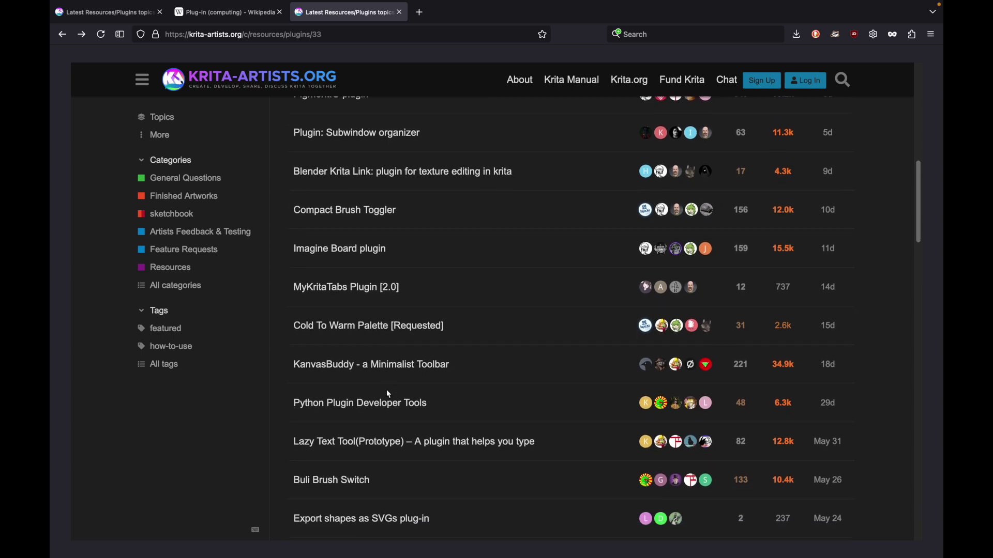
{"action": "scroll", "coordinate": [389, 393], "scroll_direction": "down", "scroll_amount": 3}
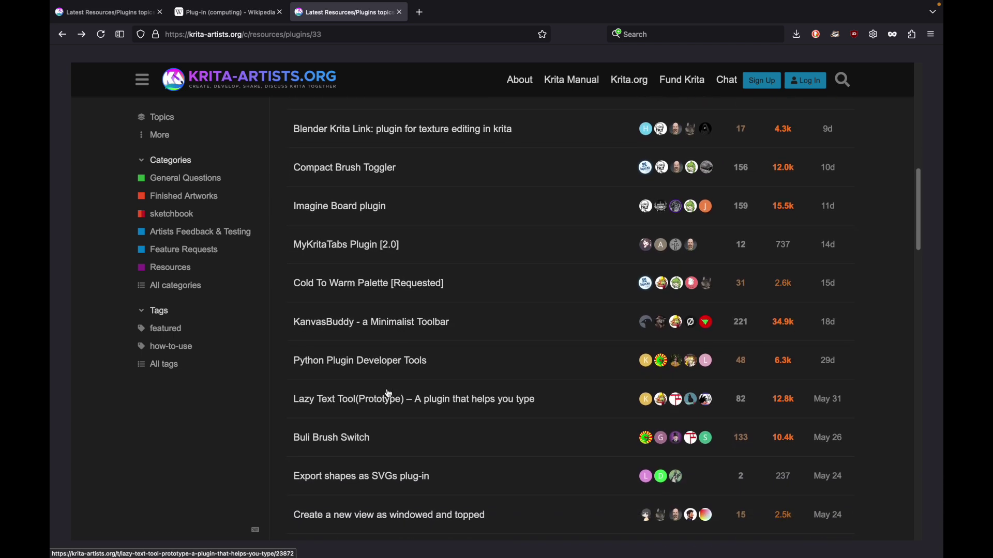
{"action": "scroll", "coordinate": [388, 394], "scroll_direction": "down", "scroll_amount": 3}
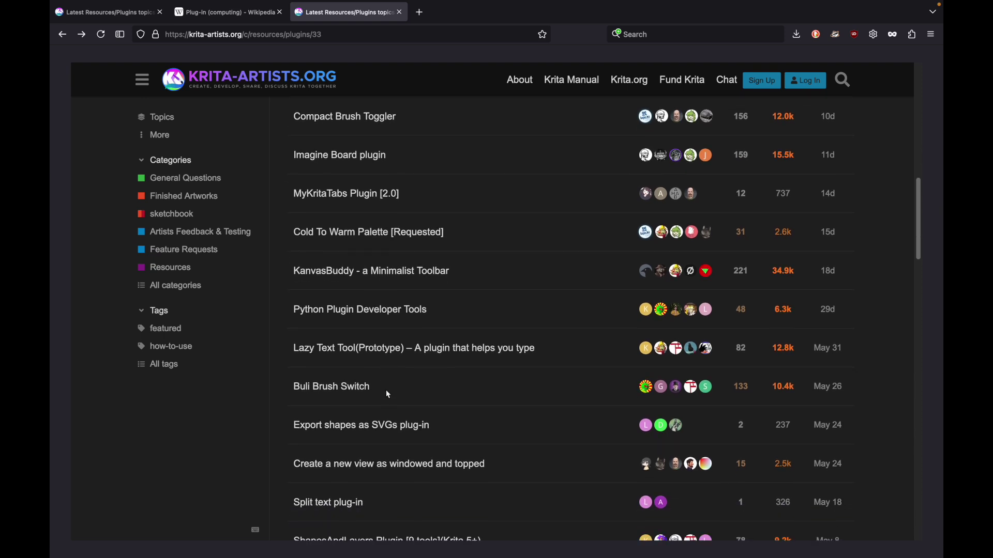
{"action": "scroll", "coordinate": [389, 394], "scroll_direction": "down", "scroll_amount": 3}
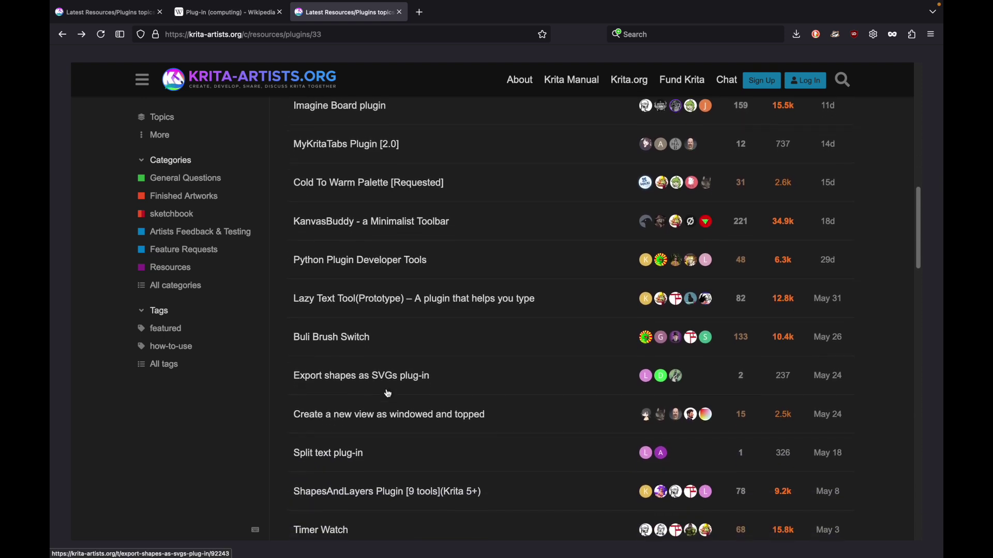
{"action": "scroll", "coordinate": [389, 394], "scroll_direction": "down", "scroll_amount": 1}
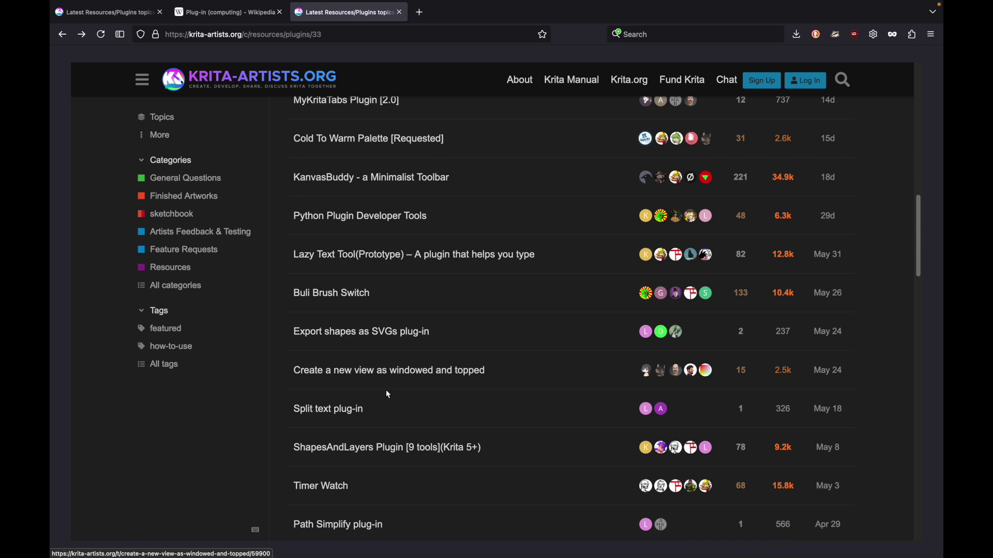
{"action": "scroll", "coordinate": [388, 395], "scroll_direction": "up", "scroll_amount": 1}
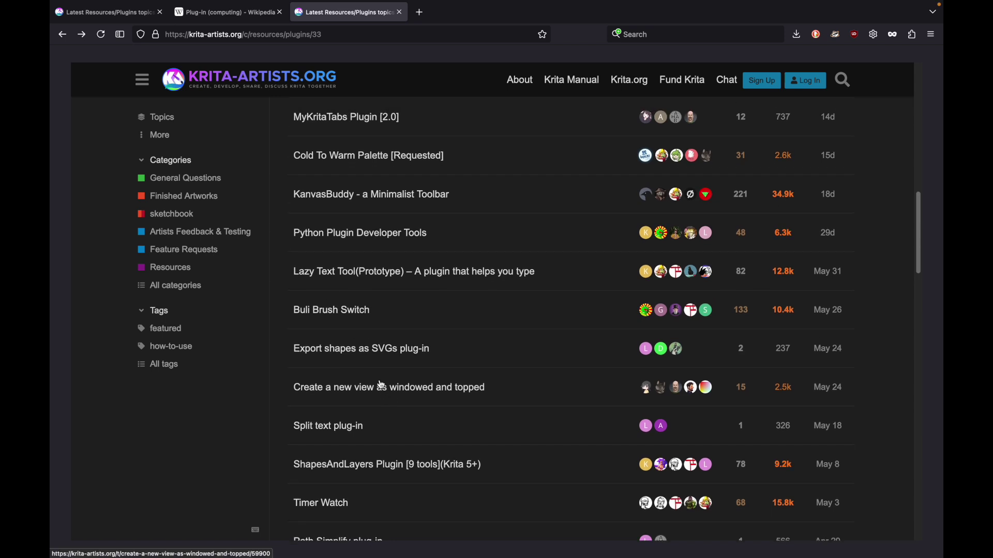
{"action": "scroll", "coordinate": [381, 385], "scroll_direction": "up", "scroll_amount": 2}
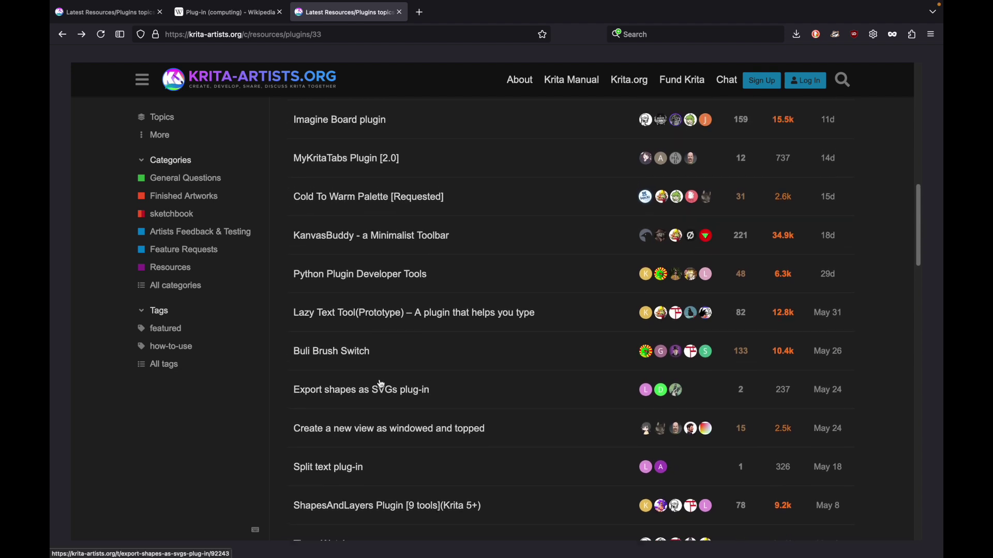
{"action": "scroll", "coordinate": [381, 385], "scroll_direction": "up", "scroll_amount": 3}
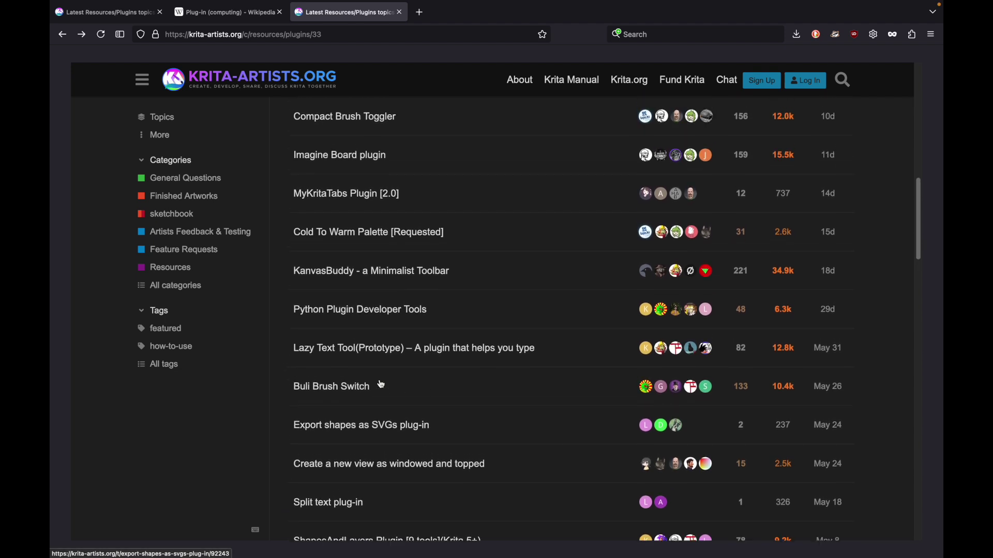
{"action": "scroll", "coordinate": [380, 385], "scroll_direction": "up", "scroll_amount": 1}
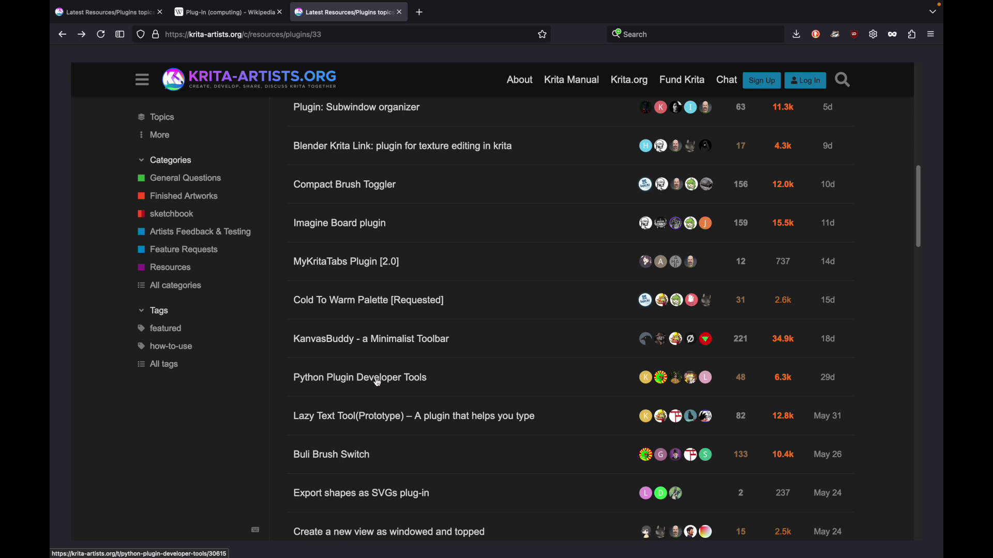
{"action": "scroll", "coordinate": [374, 381], "scroll_direction": "up", "scroll_amount": 1}
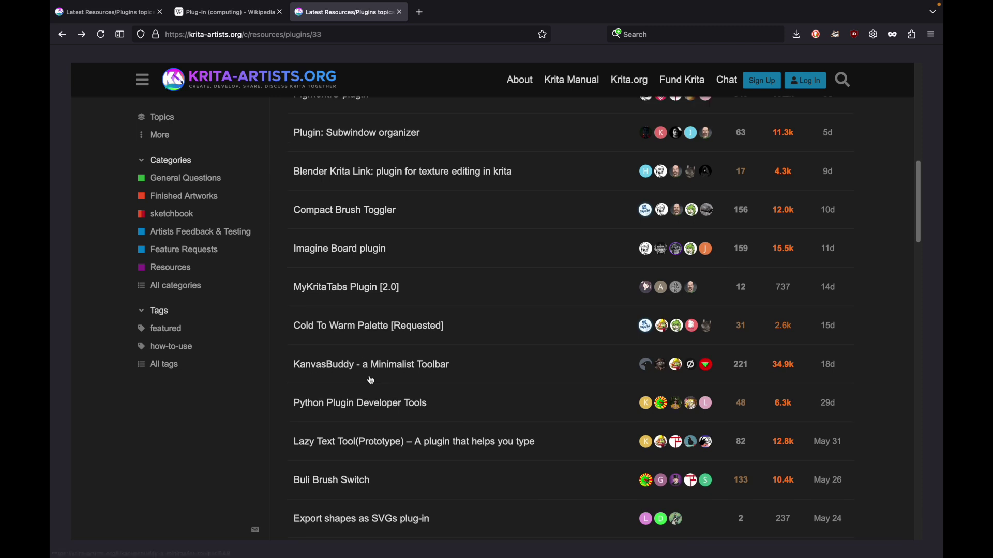
{"action": "scroll", "coordinate": [367, 380], "scroll_direction": "up", "scroll_amount": 1}
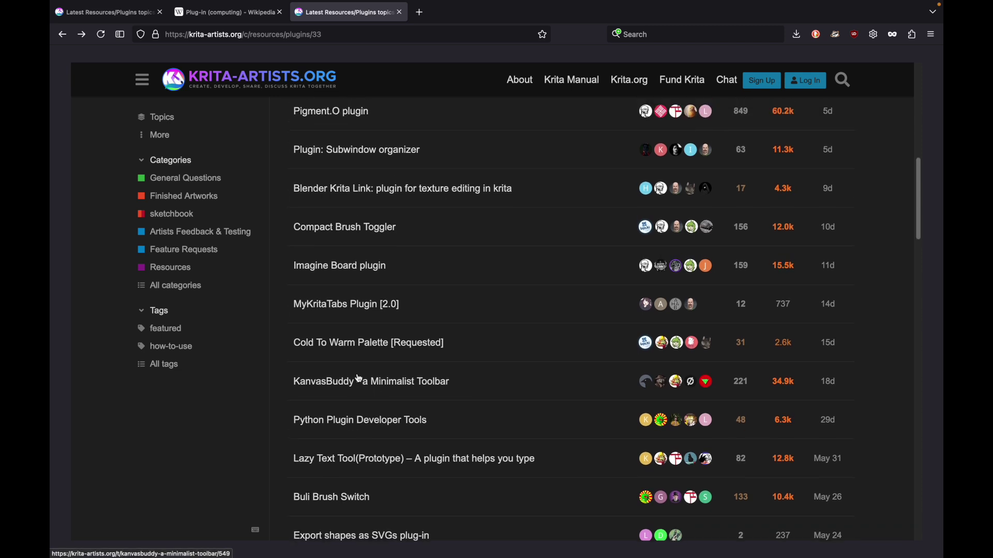
{"action": "scroll", "coordinate": [353, 377], "scroll_direction": "up", "scroll_amount": 1}
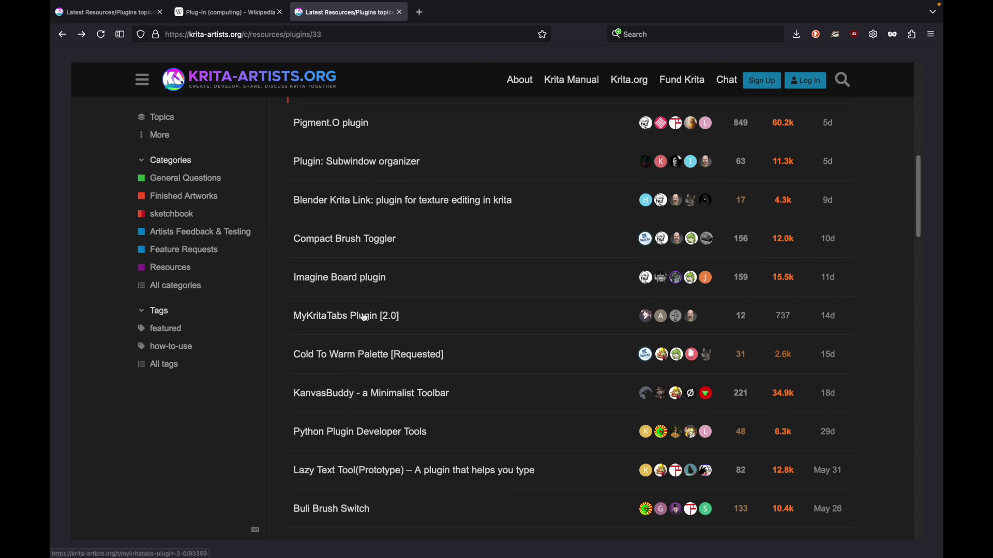
{"action": "scroll", "coordinate": [360, 316], "scroll_direction": "up", "scroll_amount": 2}
{"action": "scroll", "coordinate": [345, 262], "scroll_direction": "up", "scroll_amount": 5}
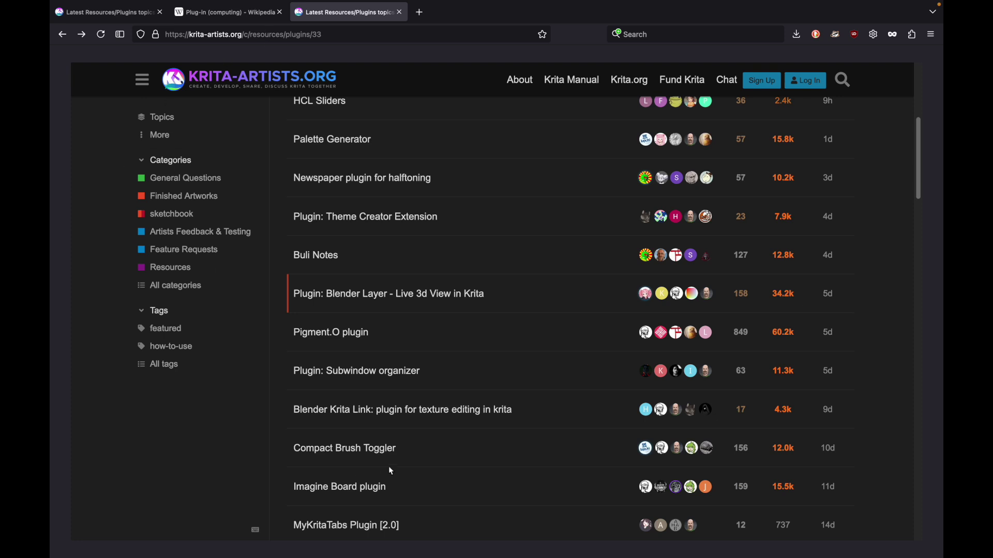
{"action": "scroll", "coordinate": [392, 491], "scroll_direction": "down", "scroll_amount": 1}
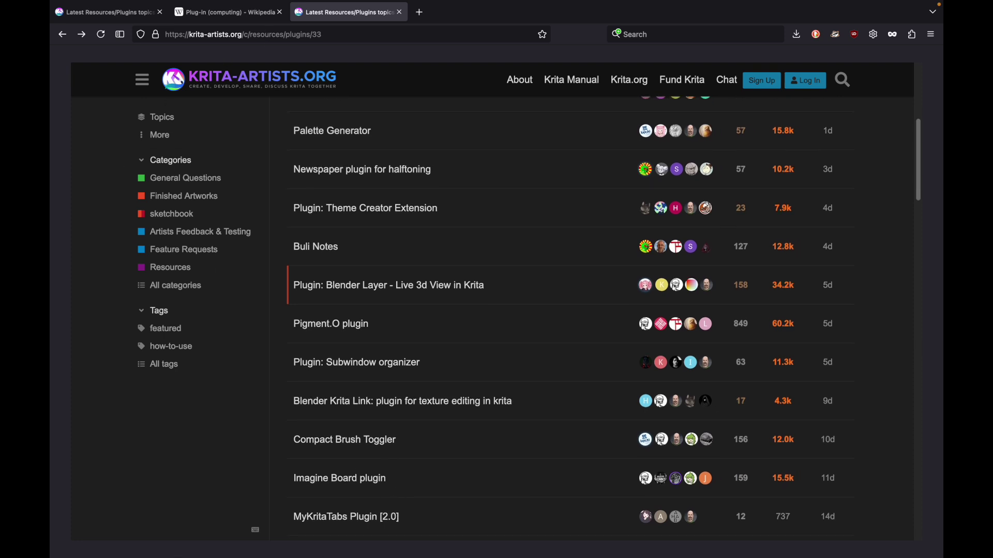
{"action": "mouse_move", "coordinate": [419, 543]}
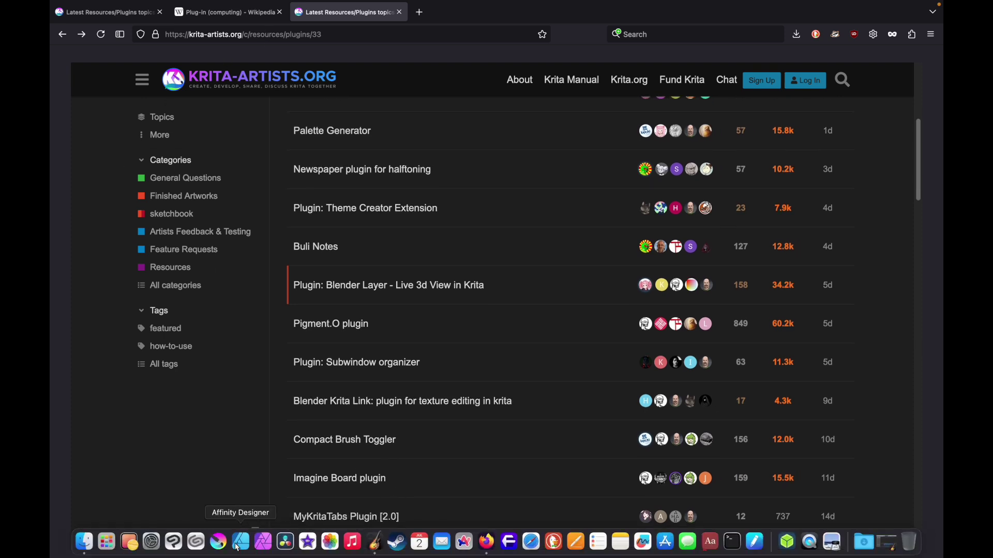
Step: Launch Krita from the Dock and make its welcome window full screen
{"action": "left_click", "coordinate": [218, 542]}
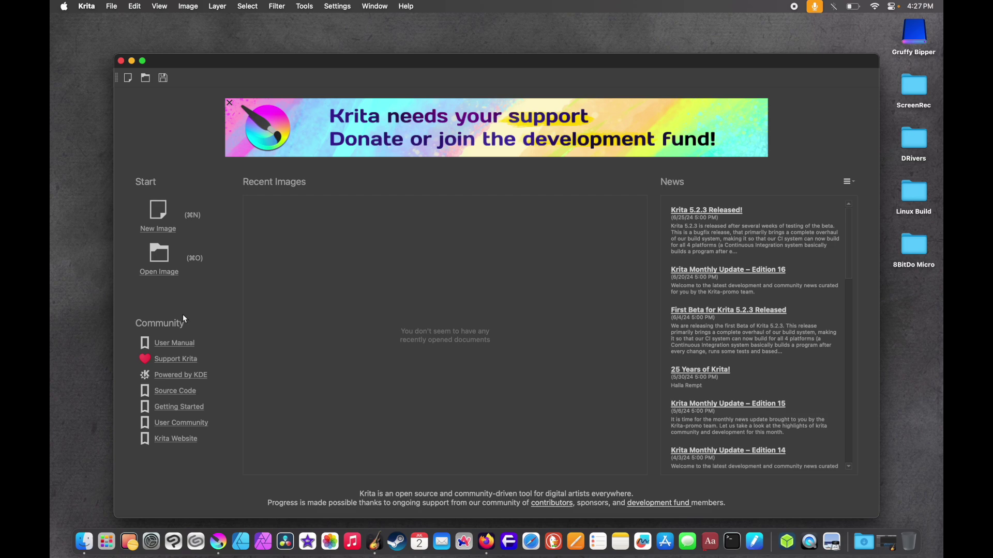
{"action": "left_click", "coordinate": [144, 61]}
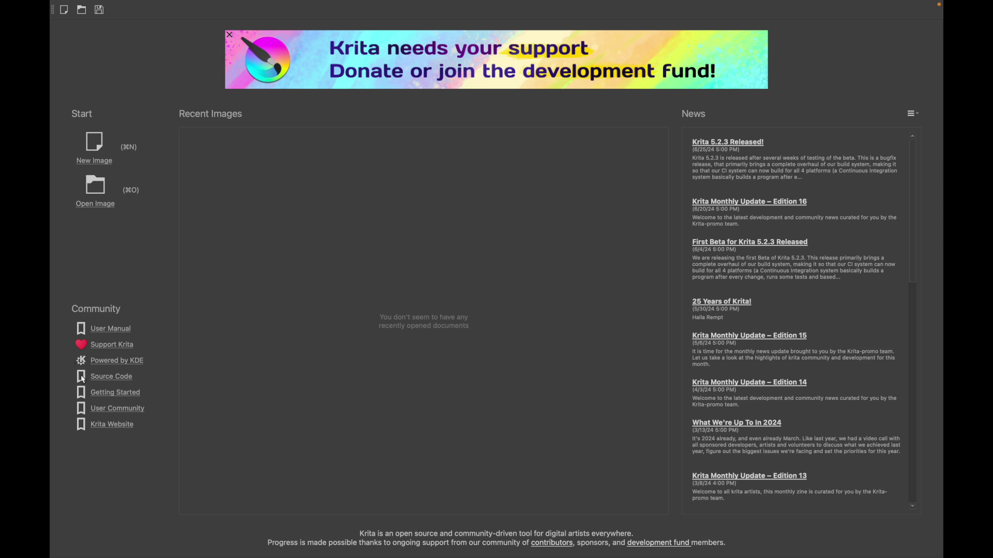
Step: Open the Krita Artists forum from the welcome page and enter the Resources > Plugins category
{"action": "left_click", "coordinate": [113, 409]}
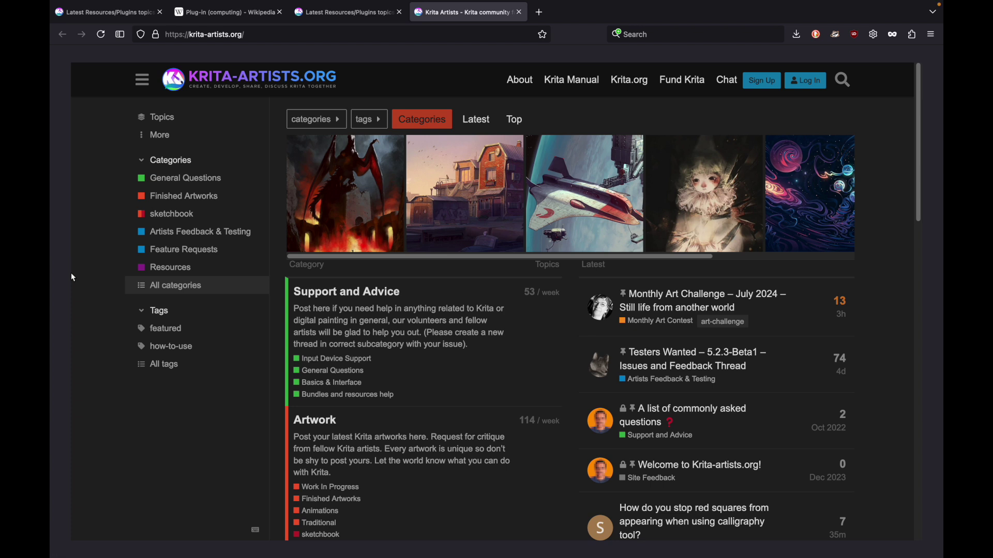
{"action": "scroll", "coordinate": [76, 278], "scroll_direction": "down", "scroll_amount": 1}
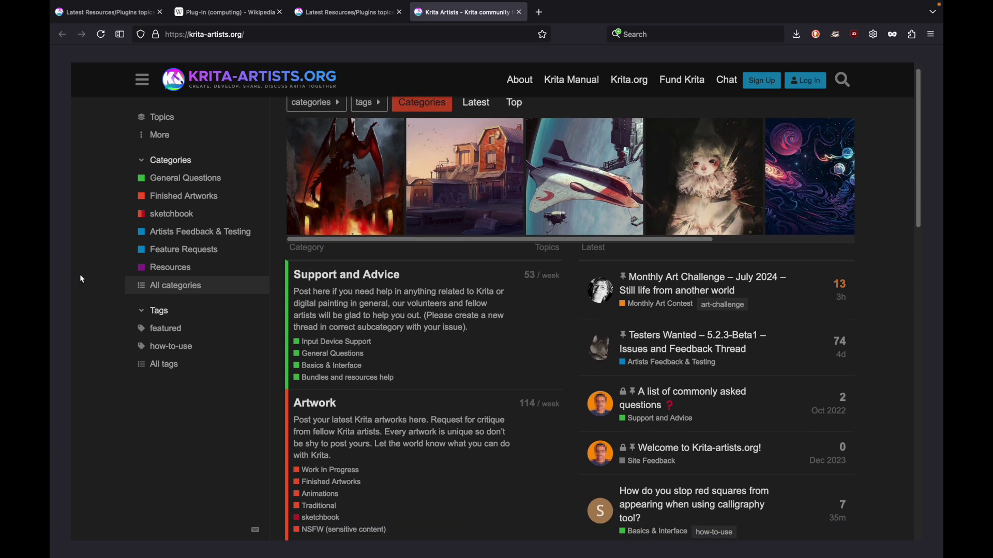
{"action": "scroll", "coordinate": [86, 275], "scroll_direction": "up", "scroll_amount": 1}
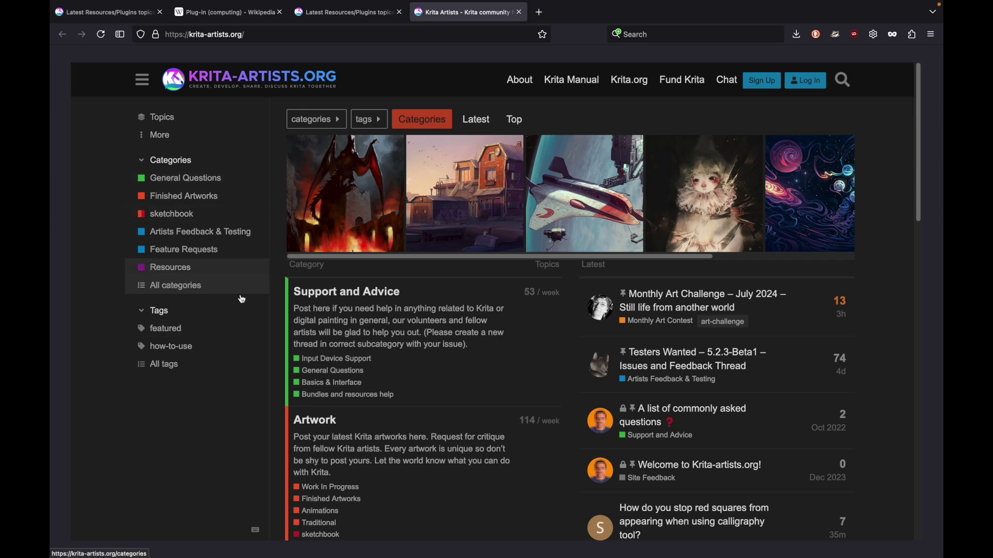
{"action": "scroll", "coordinate": [387, 349], "scroll_direction": "down", "scroll_amount": 4}
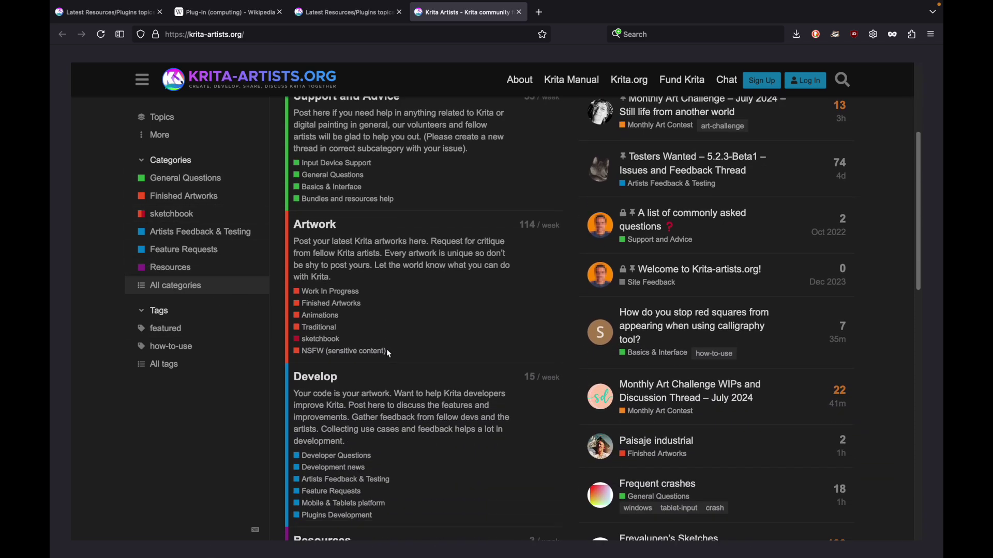
{"action": "scroll", "coordinate": [383, 352], "scroll_direction": "down", "scroll_amount": 4}
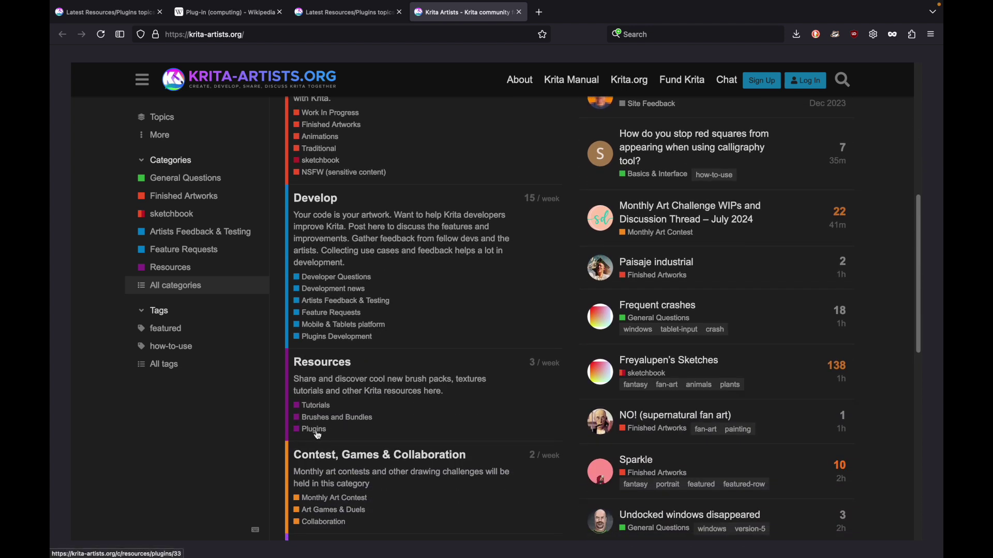
{"action": "mouse_move", "coordinate": [318, 435]}
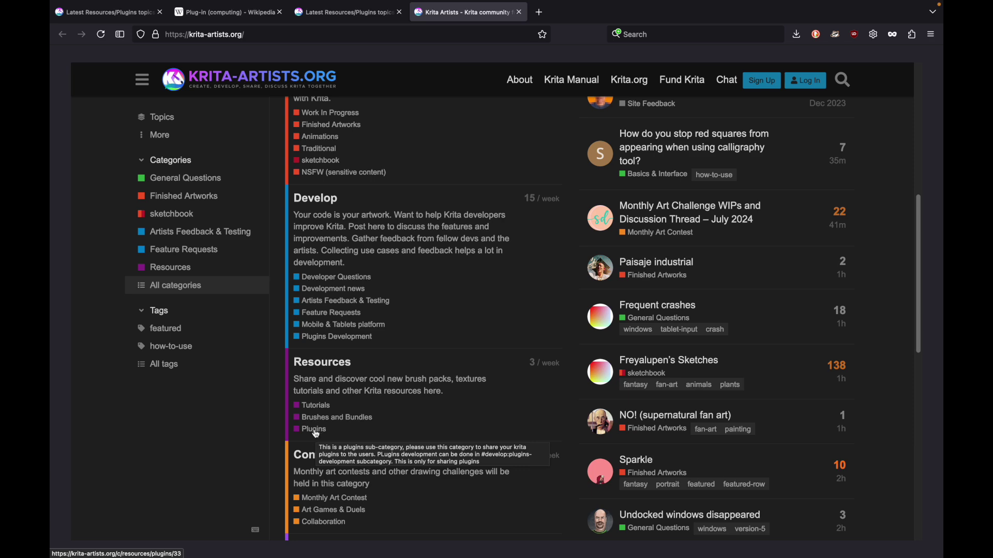
{"action": "left_click", "coordinate": [317, 432]}
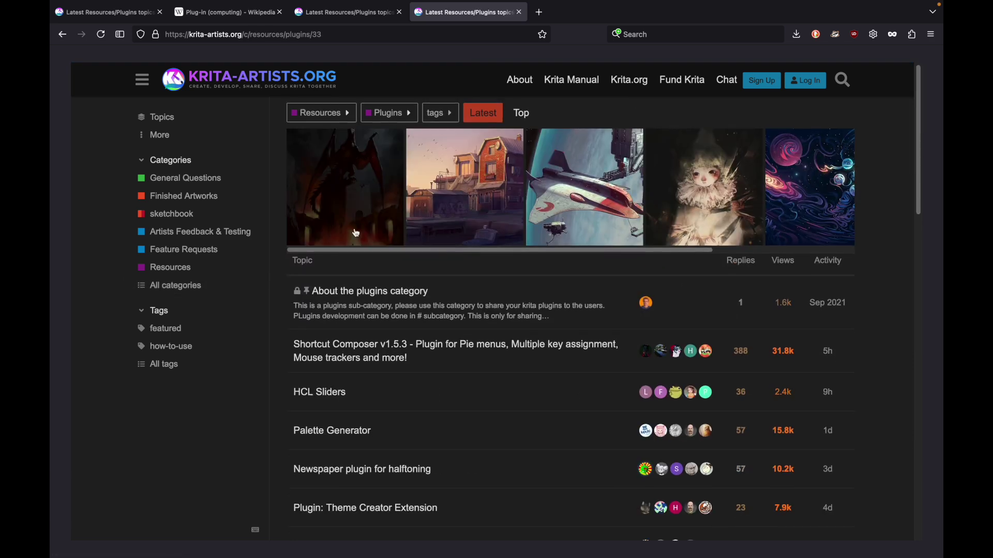
Step: Browse the Plugins topic list from Shortcut Composer down to Subwindow organizer and Blender Krita Link
{"action": "scroll", "coordinate": [397, 391], "scroll_direction": "down", "scroll_amount": 3}
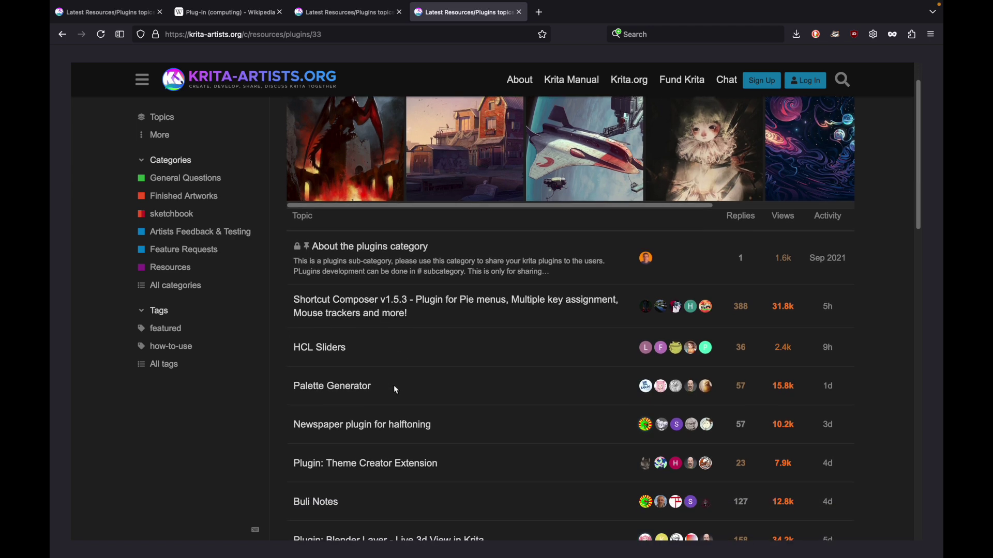
{"action": "scroll", "coordinate": [394, 393], "scroll_direction": "down", "scroll_amount": 5}
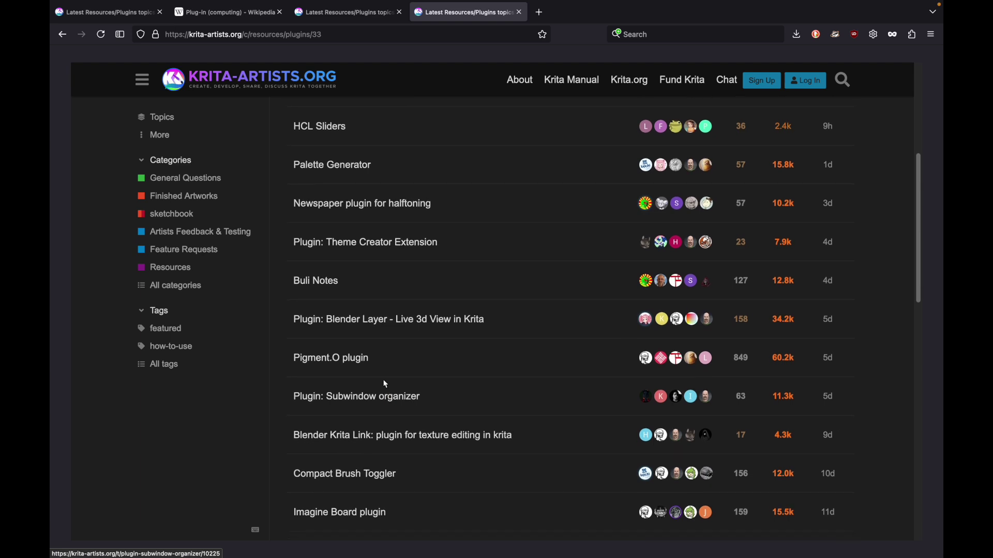
{"action": "scroll", "coordinate": [372, 346], "scroll_direction": "up", "scroll_amount": 2}
{"action": "scroll", "coordinate": [374, 349], "scroll_direction": "up", "scroll_amount": 5}
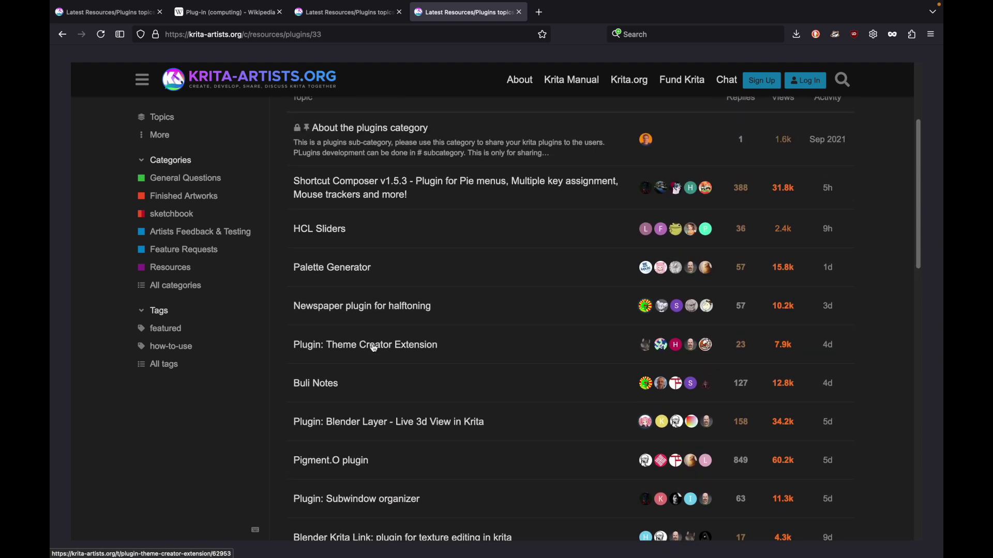
{"action": "scroll", "coordinate": [374, 349], "scroll_direction": "down", "scroll_amount": 2}
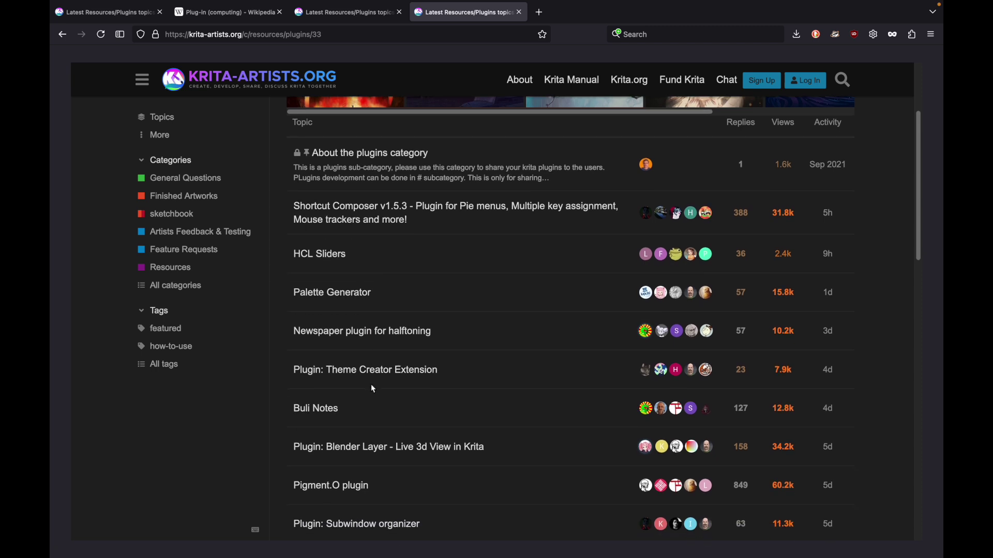
{"action": "scroll", "coordinate": [370, 389], "scroll_direction": "down", "scroll_amount": 1}
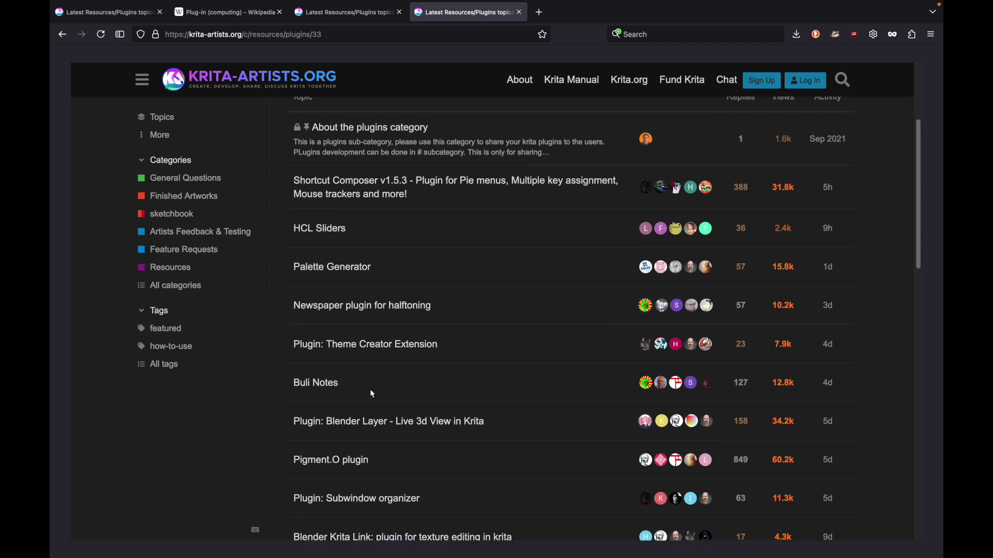
{"action": "left_click", "coordinate": [324, 268]}
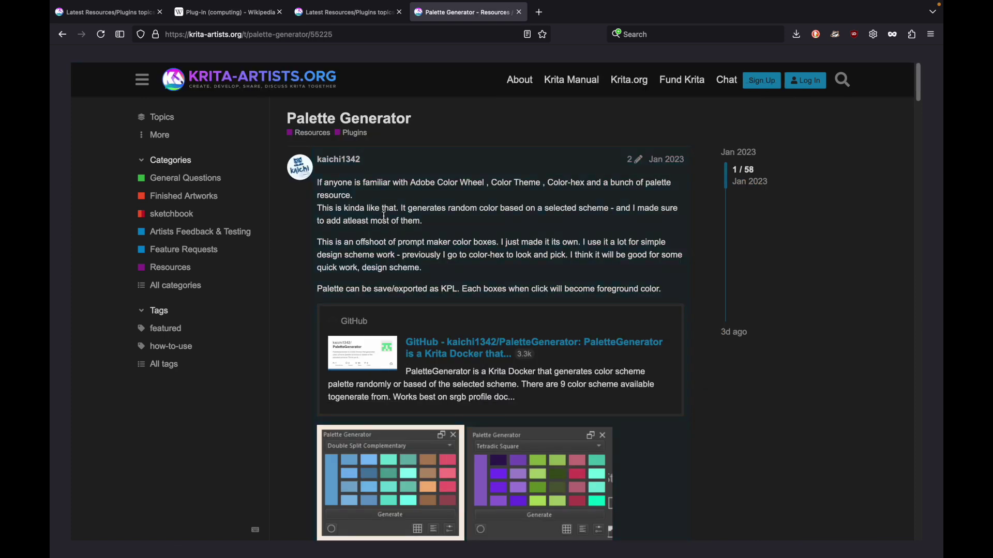
{"action": "scroll", "coordinate": [403, 310], "scroll_direction": "down", "scroll_amount": 3}
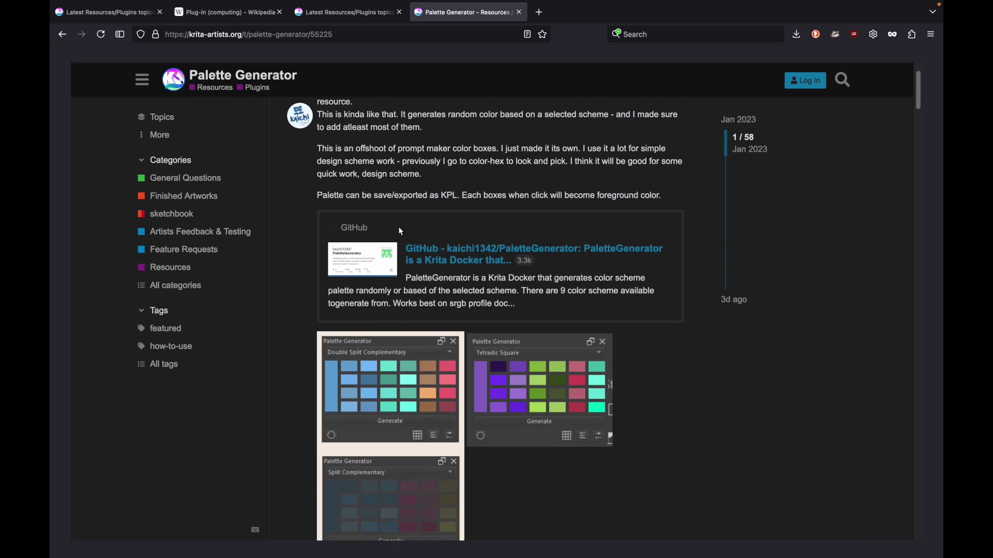
{"action": "scroll", "coordinate": [400, 232], "scroll_direction": "down", "scroll_amount": 8}
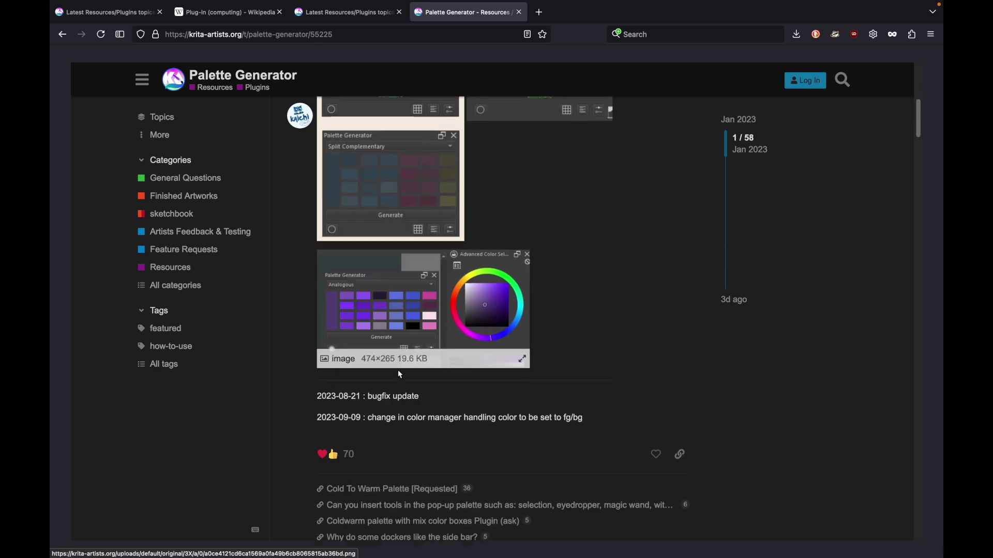
{"action": "scroll", "coordinate": [398, 404], "scroll_direction": "down", "scroll_amount": 6}
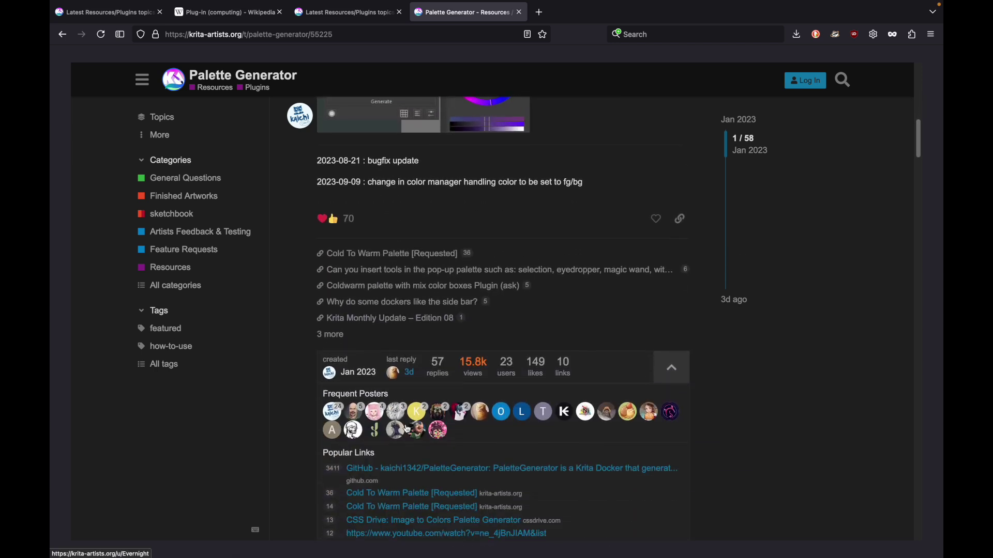
{"action": "scroll", "coordinate": [408, 430], "scroll_direction": "down", "scroll_amount": 7}
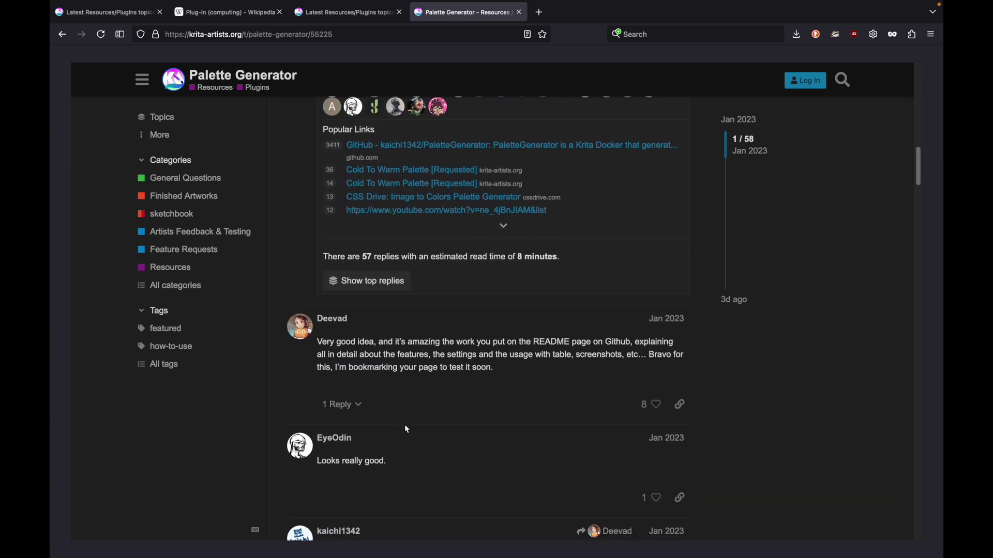
{"action": "scroll", "coordinate": [405, 428], "scroll_direction": "down", "scroll_amount": 2}
{"action": "scroll", "coordinate": [405, 428], "scroll_direction": "up", "scroll_amount": 2}
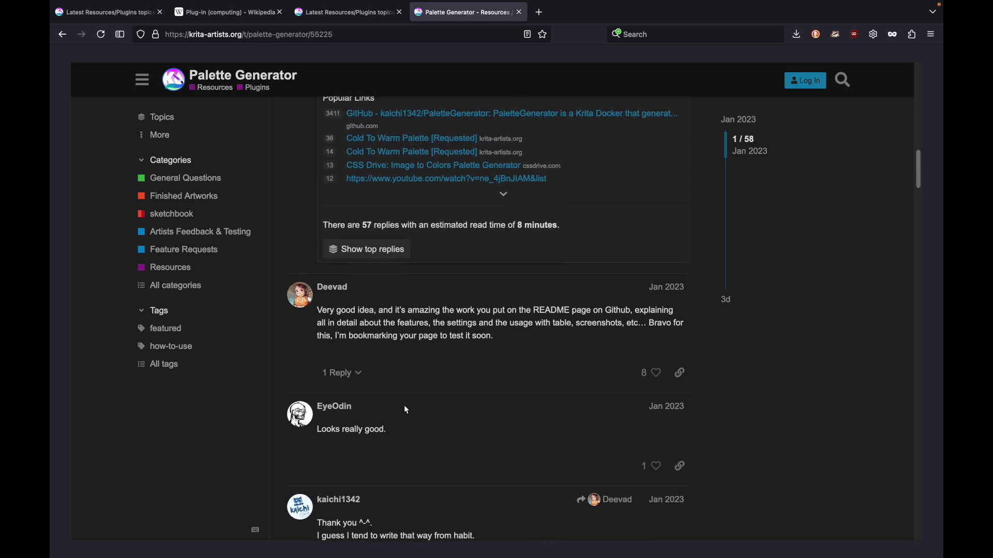
{"action": "scroll", "coordinate": [404, 405], "scroll_direction": "up", "scroll_amount": 7}
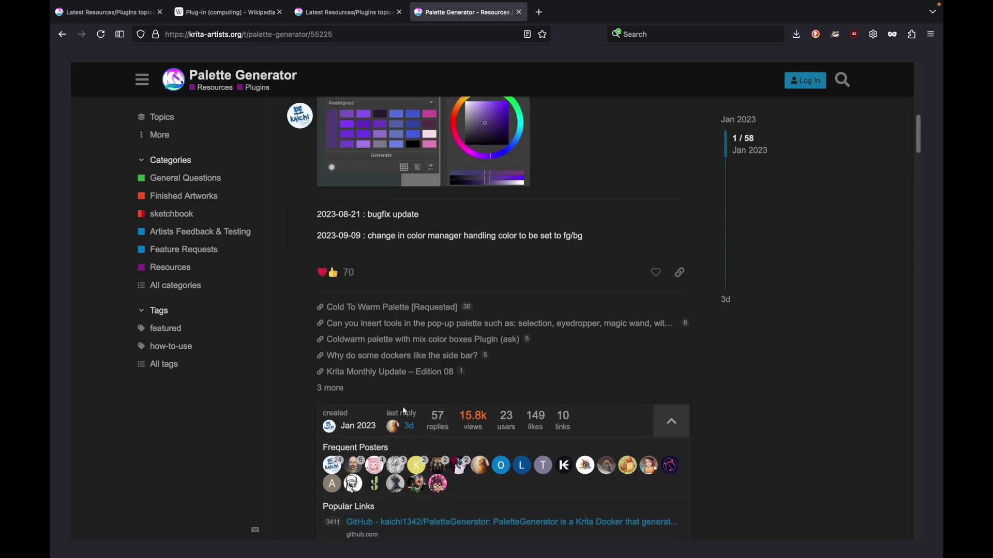
{"action": "scroll", "coordinate": [404, 411], "scroll_direction": "up", "scroll_amount": 5}
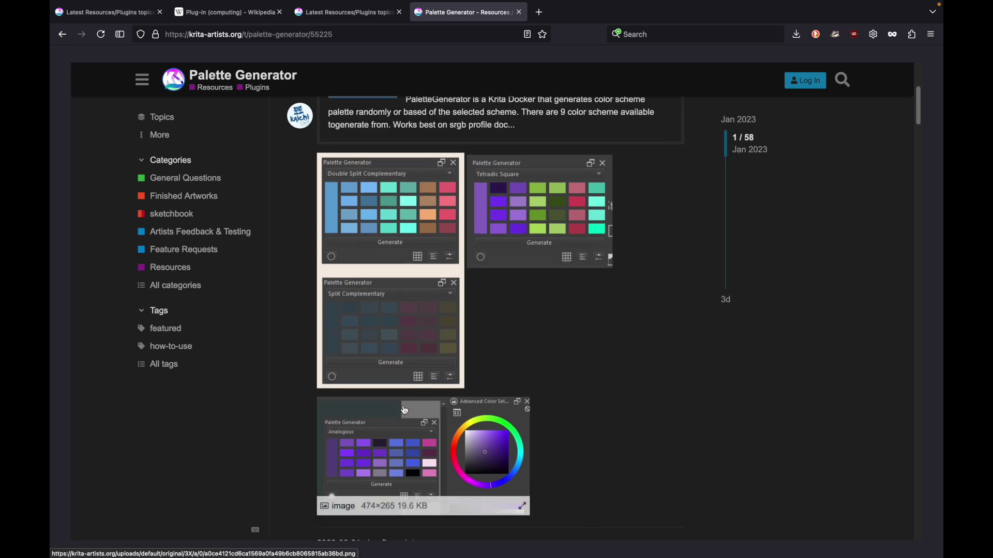
{"action": "scroll", "coordinate": [405, 411], "scroll_direction": "up", "scroll_amount": 5}
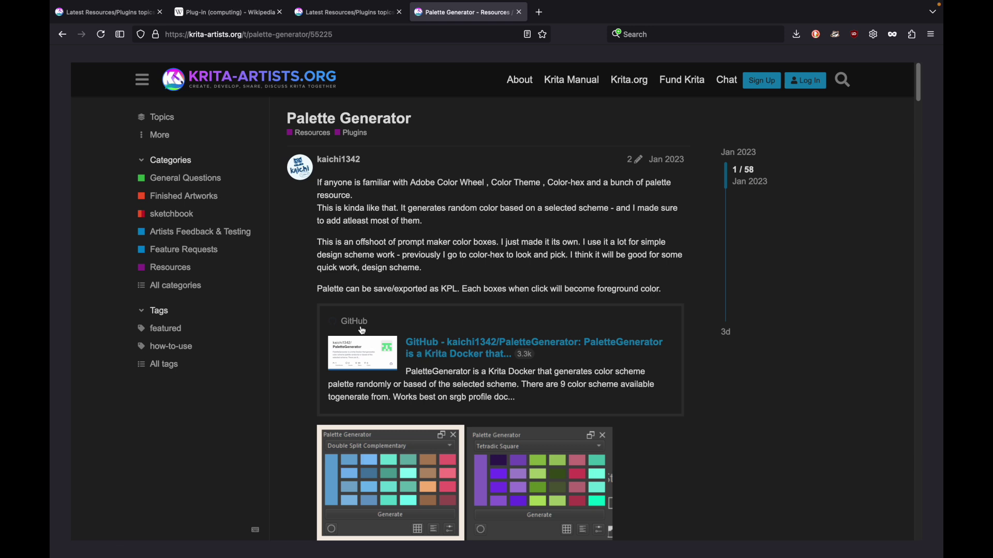
Step: Open the kaichi1342/PaletteGenerator GitHub repository and look over its files and README
{"action": "left_click", "coordinate": [441, 351]}
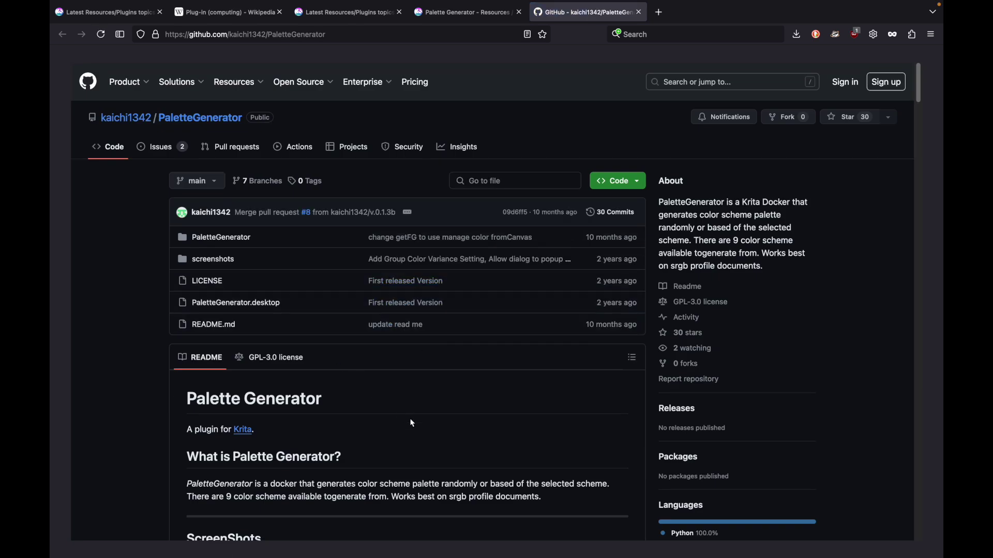
{"action": "scroll", "coordinate": [412, 423], "scroll_direction": "down", "scroll_amount": 1}
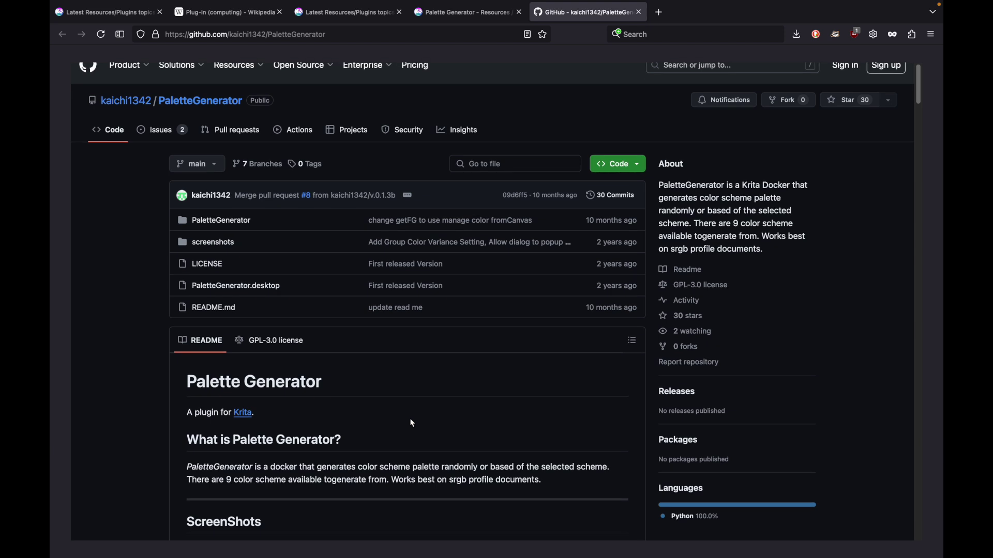
{"action": "scroll", "coordinate": [412, 423], "scroll_direction": "down", "scroll_amount": 1}
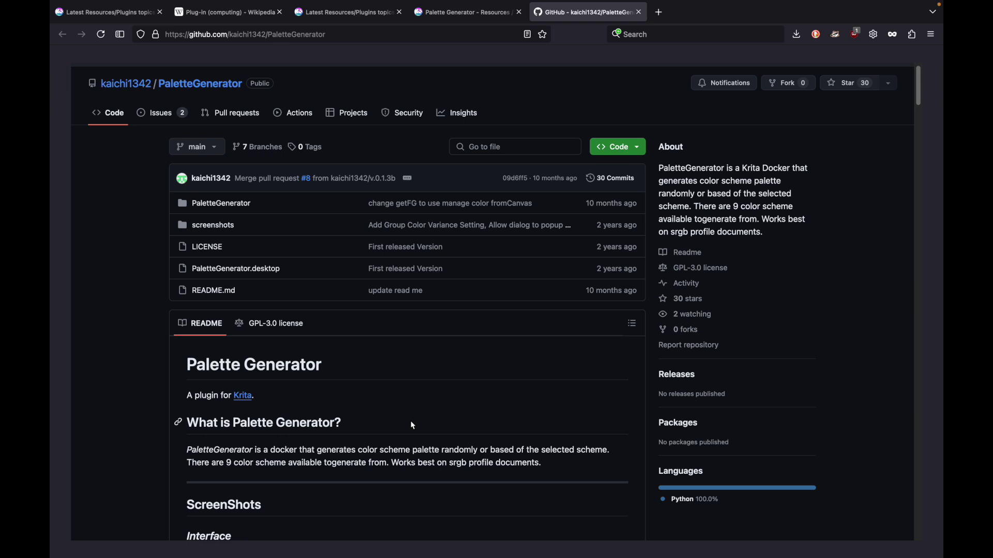
{"action": "scroll", "coordinate": [416, 439], "scroll_direction": "down", "scroll_amount": 2}
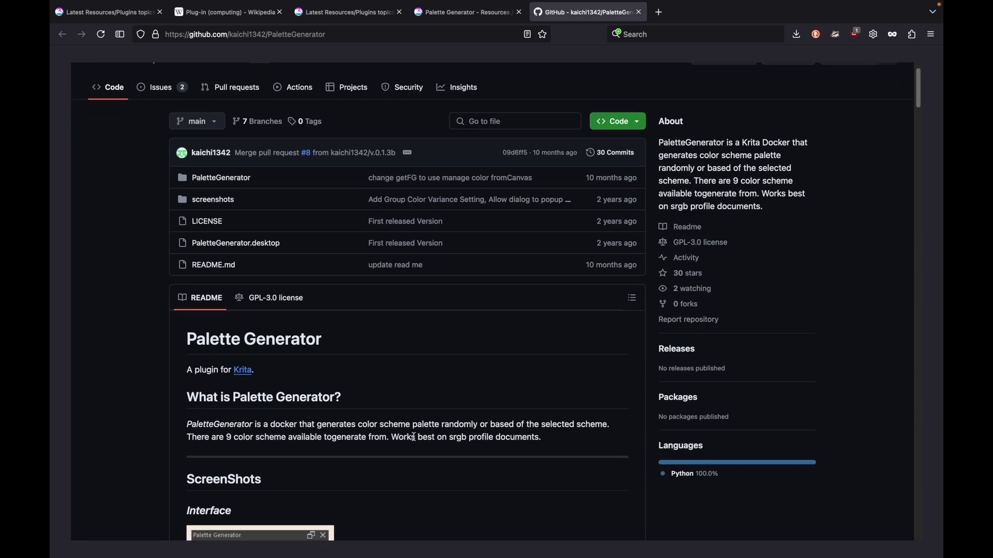
{"action": "scroll", "coordinate": [415, 442], "scroll_direction": "up", "scroll_amount": 1}
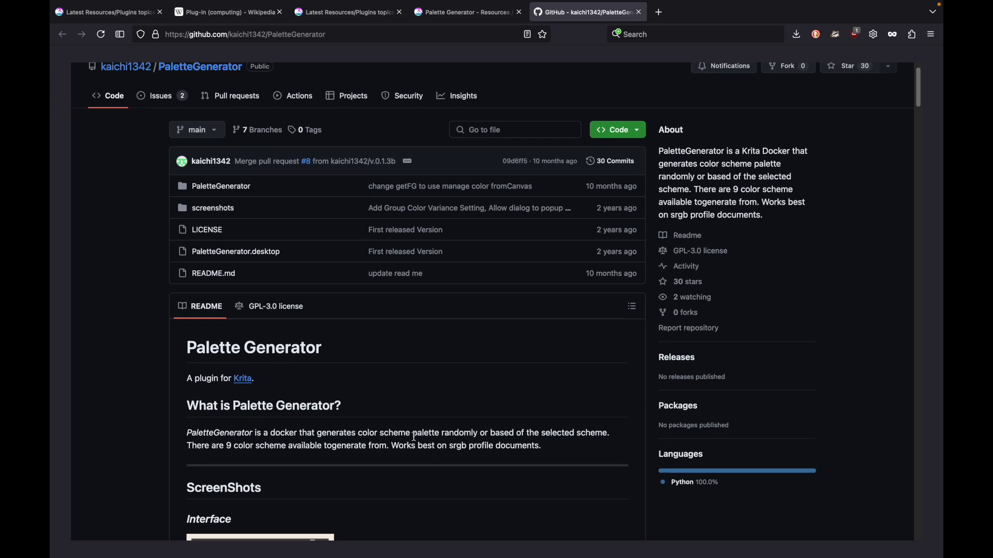
{"action": "scroll", "coordinate": [414, 437], "scroll_direction": "up", "scroll_amount": 1}
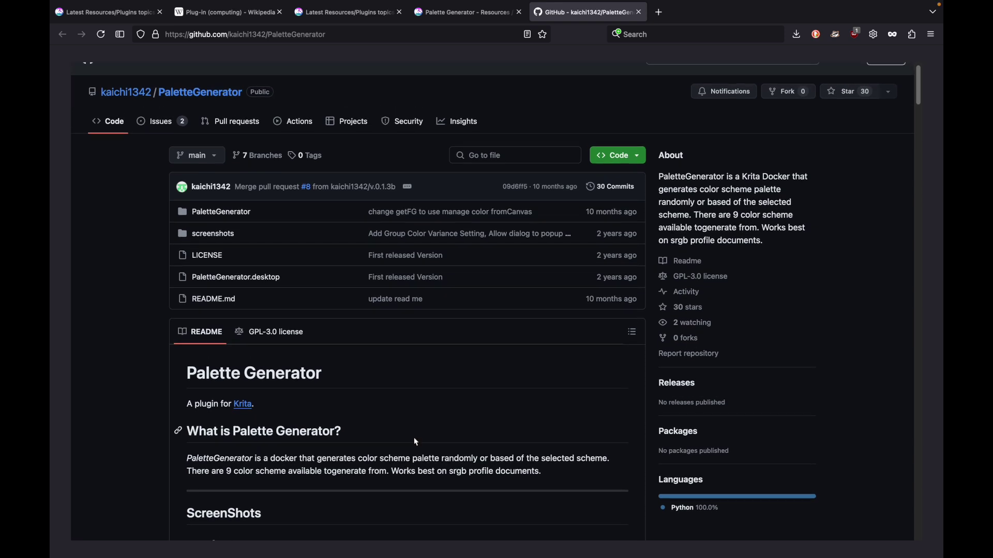
{"action": "scroll", "coordinate": [416, 443], "scroll_direction": "up", "scroll_amount": 1}
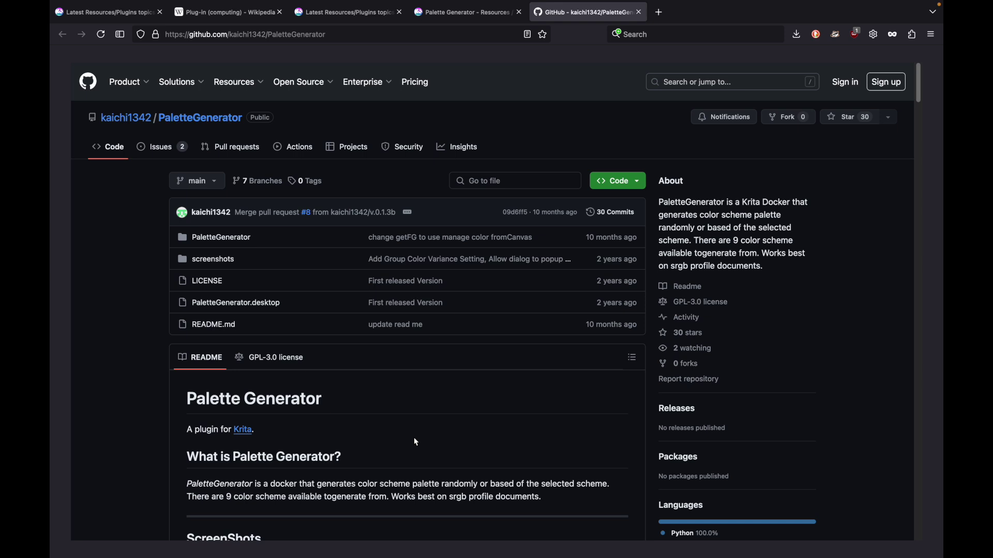
{"action": "scroll", "coordinate": [416, 442], "scroll_direction": "down", "scroll_amount": 1}
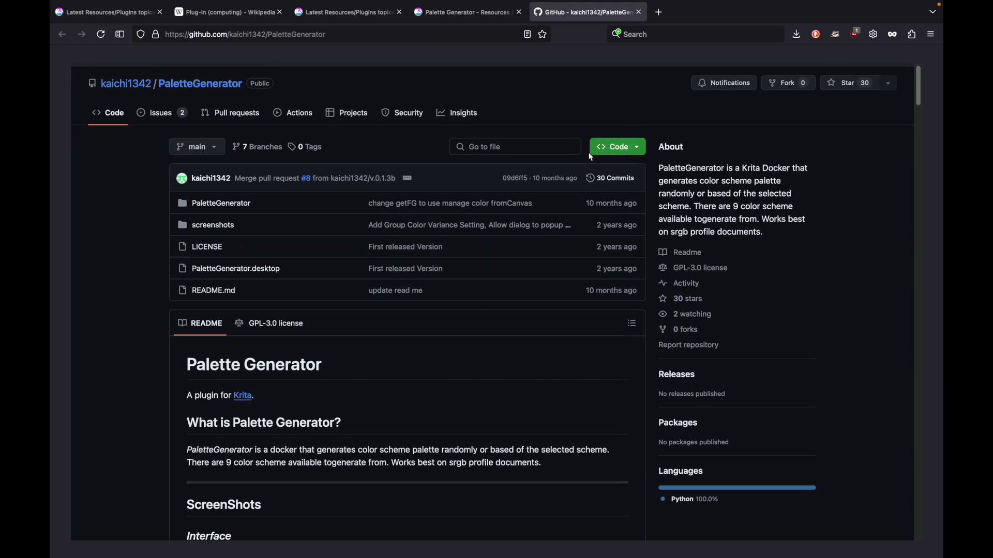
Step: Scroll the README past the scheme screenshots to the Downloads - Install - Execute section
{"action": "scroll", "coordinate": [477, 455], "scroll_direction": "down", "scroll_amount": 1}
{"action": "scroll", "coordinate": [443, 427], "scroll_direction": "down", "scroll_amount": 7}
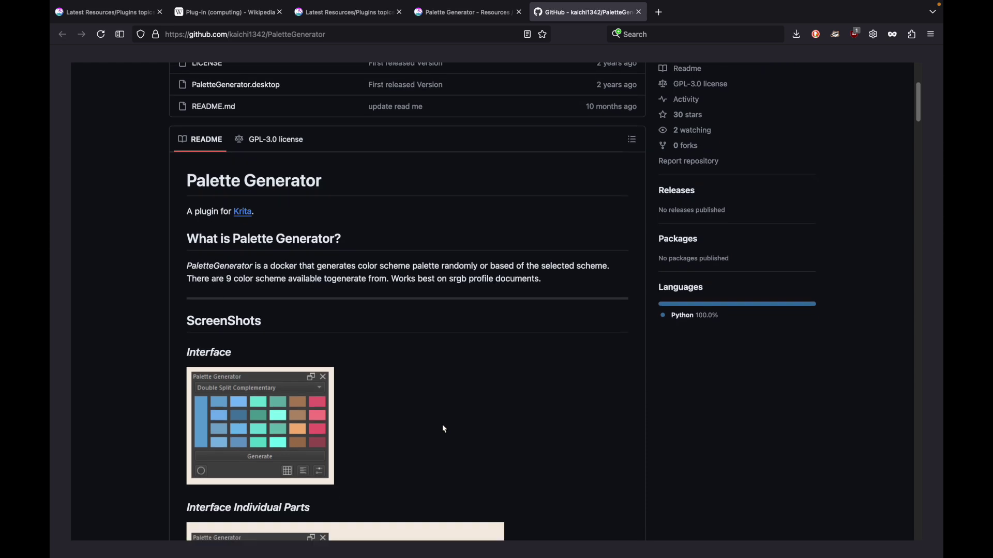
{"action": "scroll", "coordinate": [445, 429], "scroll_direction": "down", "scroll_amount": 3}
{"action": "scroll", "coordinate": [445, 447], "scroll_direction": "down", "scroll_amount": 4}
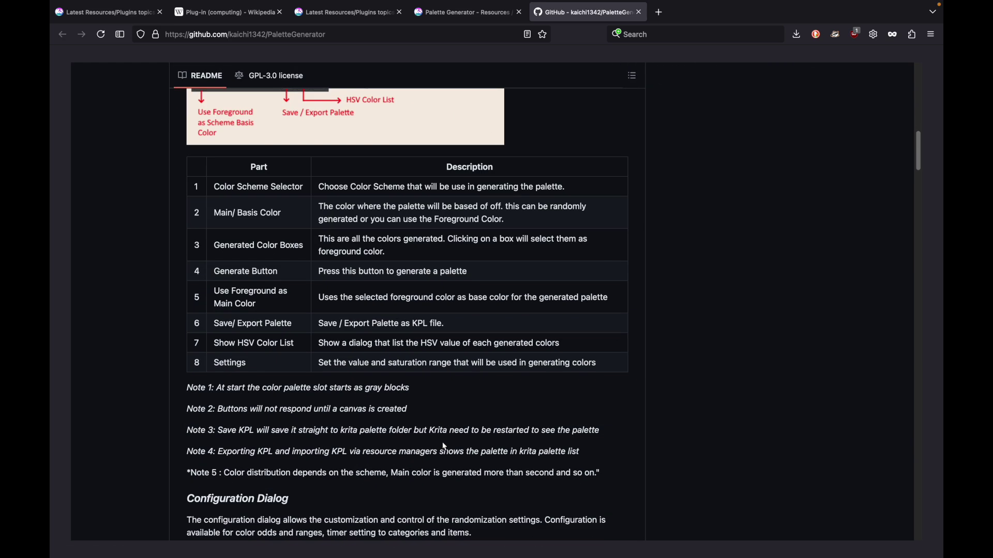
{"action": "scroll", "coordinate": [441, 445], "scroll_direction": "down", "scroll_amount": 8}
{"action": "scroll", "coordinate": [432, 444], "scroll_direction": "up", "scroll_amount": 1}
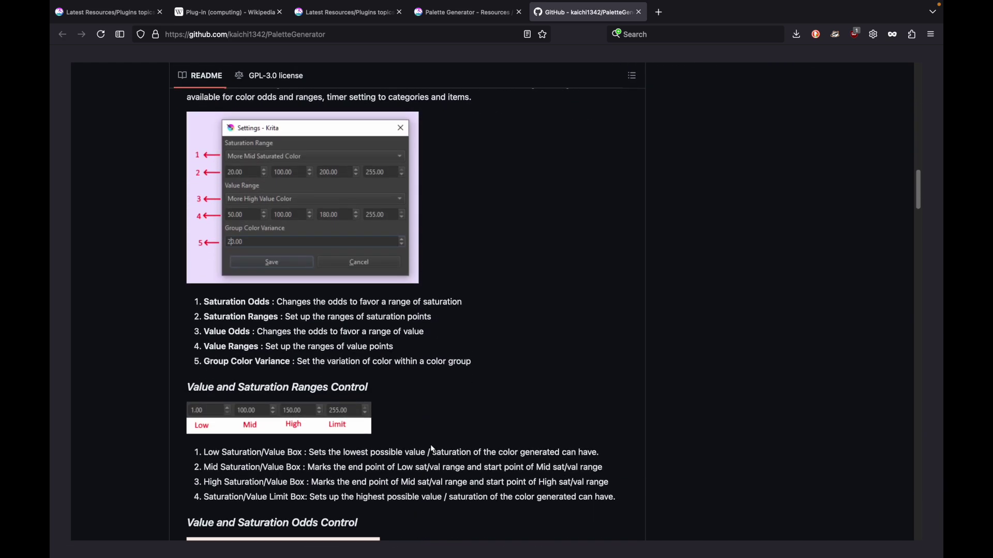
{"action": "scroll", "coordinate": [430, 445], "scroll_direction": "down", "scroll_amount": 5}
{"action": "scroll", "coordinate": [429, 452], "scroll_direction": "down", "scroll_amount": 9}
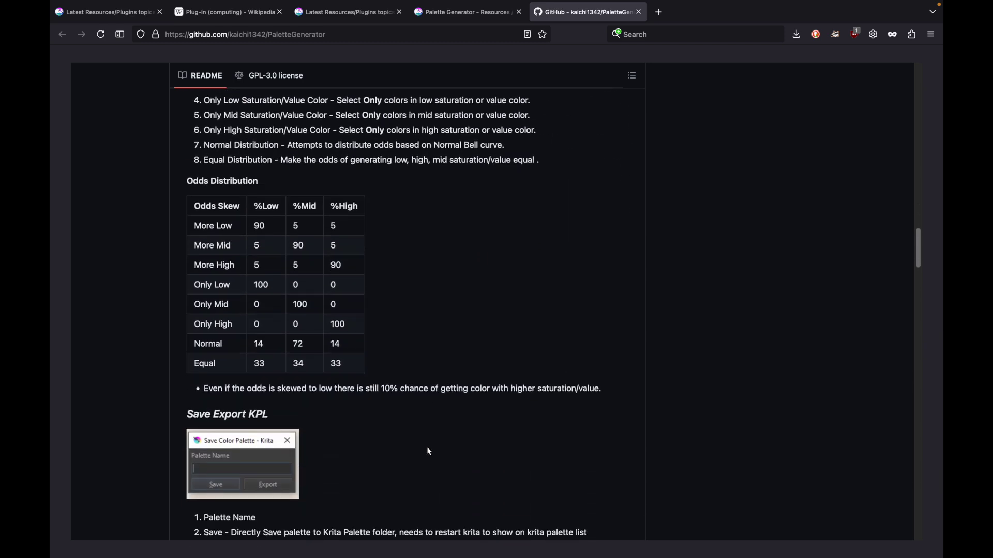
{"action": "scroll", "coordinate": [429, 451], "scroll_direction": "down", "scroll_amount": 10}
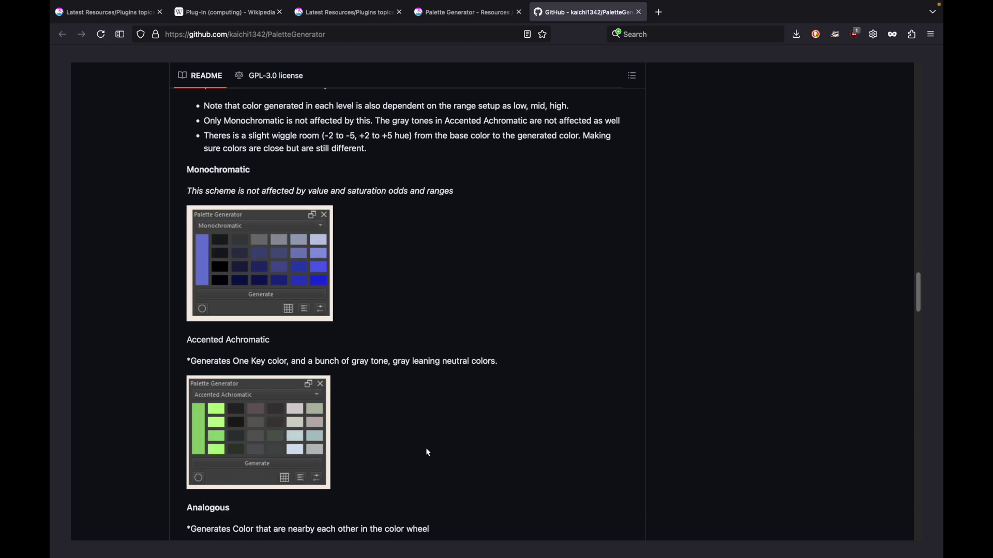
{"action": "scroll", "coordinate": [428, 453], "scroll_direction": "down", "scroll_amount": 3}
{"action": "scroll", "coordinate": [428, 453], "scroll_direction": "down", "scroll_amount": 1}
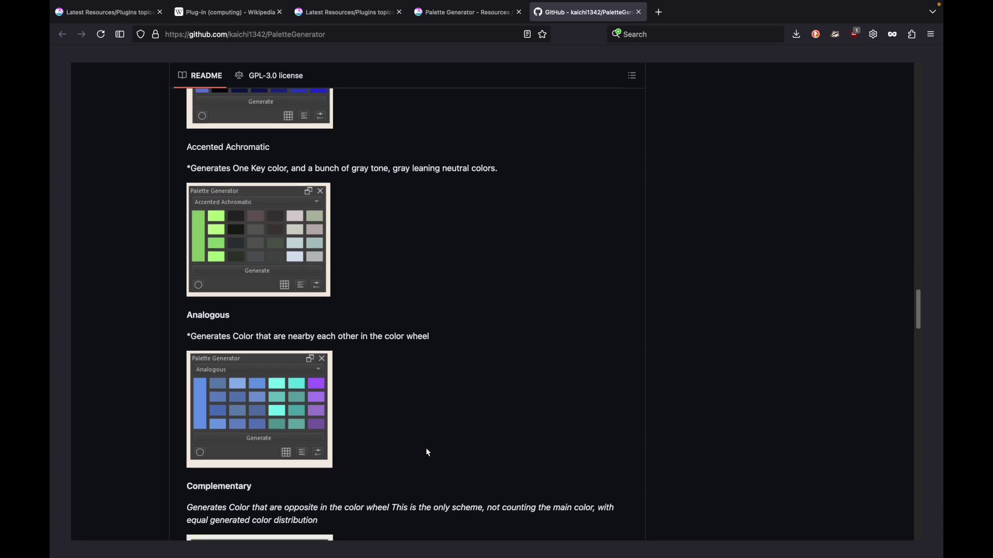
{"action": "scroll", "coordinate": [362, 355], "scroll_direction": "down", "scroll_amount": 2}
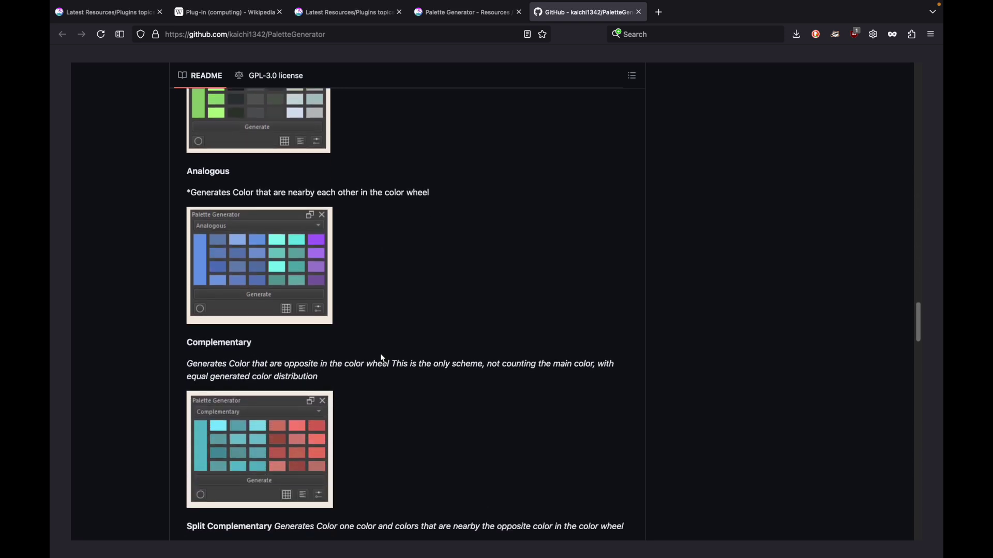
{"action": "scroll", "coordinate": [405, 444], "scroll_direction": "down", "scroll_amount": 3}
{"action": "scroll", "coordinate": [408, 446], "scroll_direction": "down", "scroll_amount": 12}
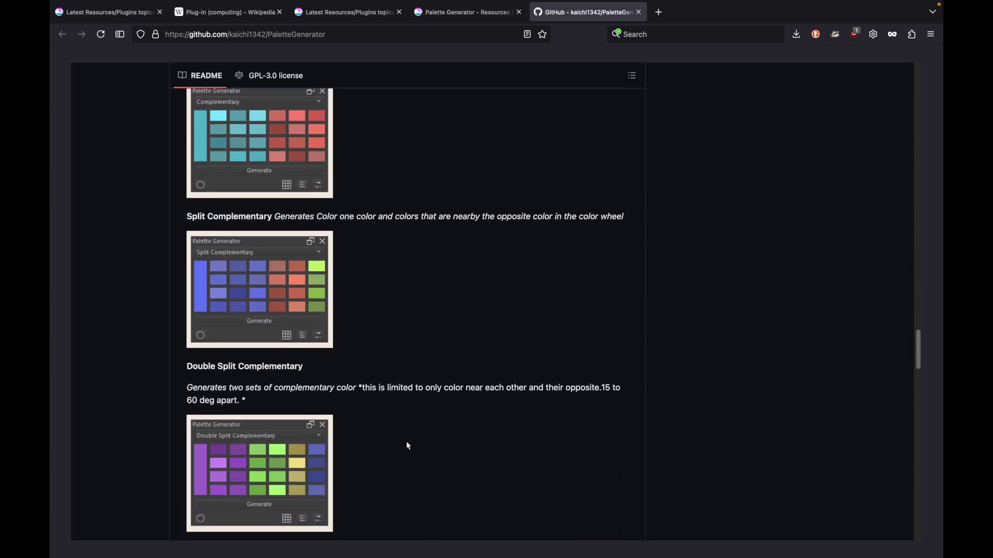
{"action": "scroll", "coordinate": [407, 446], "scroll_direction": "down", "scroll_amount": 7}
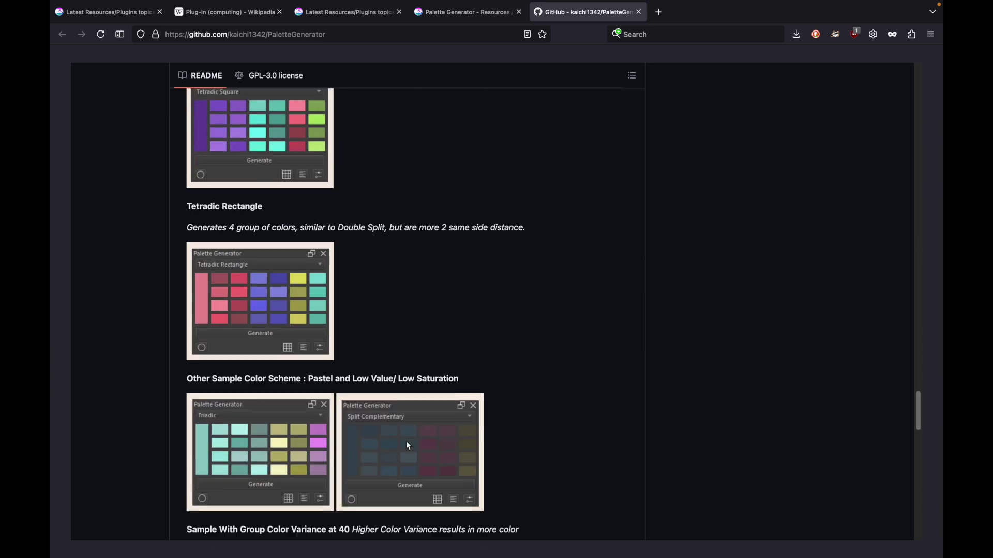
{"action": "scroll", "coordinate": [407, 443], "scroll_direction": "down", "scroll_amount": 4}
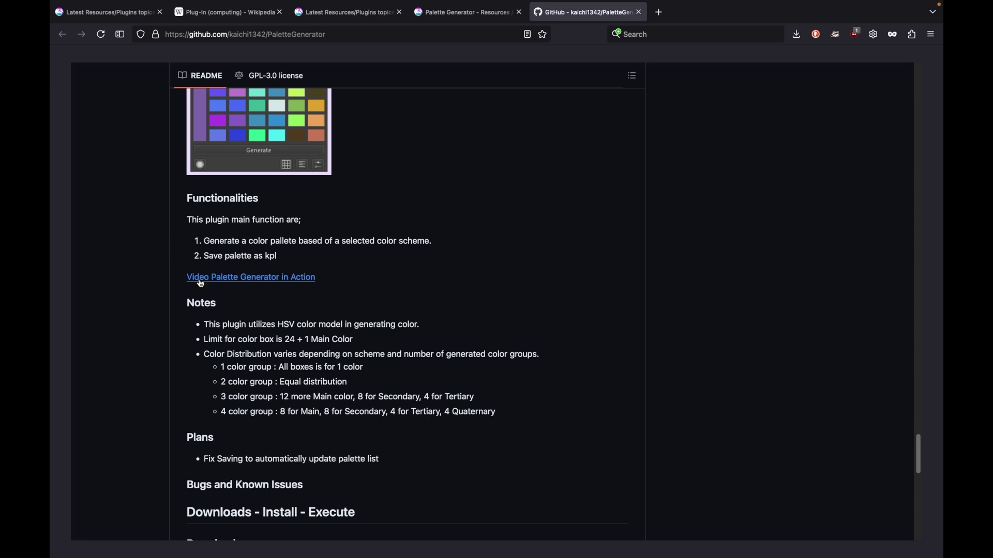
{"action": "scroll", "coordinate": [365, 333], "scroll_direction": "down", "scroll_amount": 3}
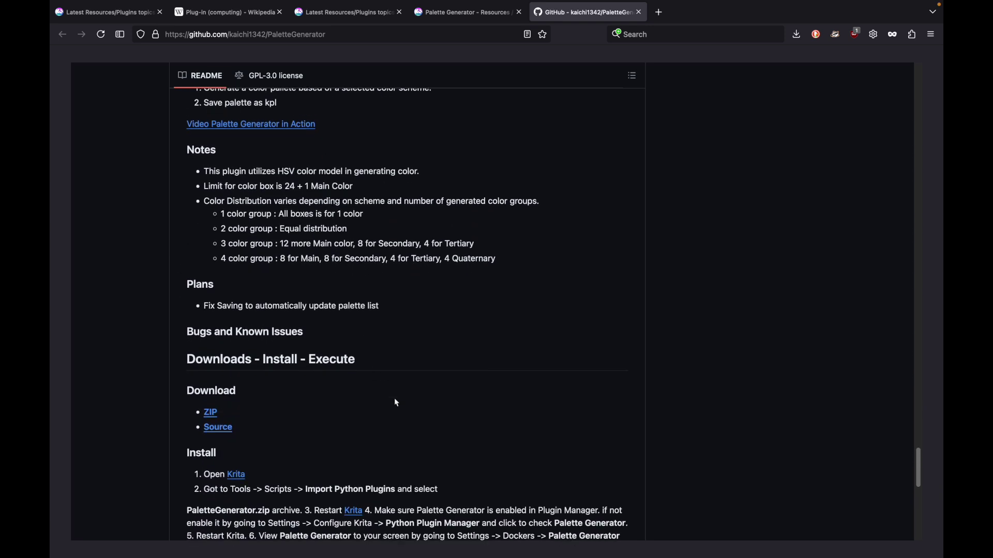
{"action": "scroll", "coordinate": [401, 409], "scroll_direction": "down", "scroll_amount": 1}
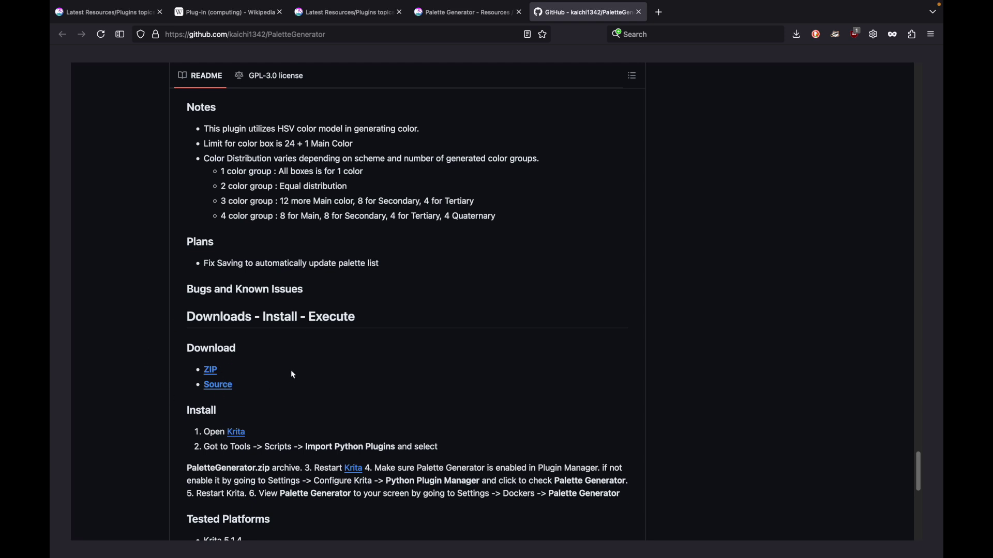
{"action": "scroll", "coordinate": [292, 375], "scroll_direction": "down", "scroll_amount": 1}
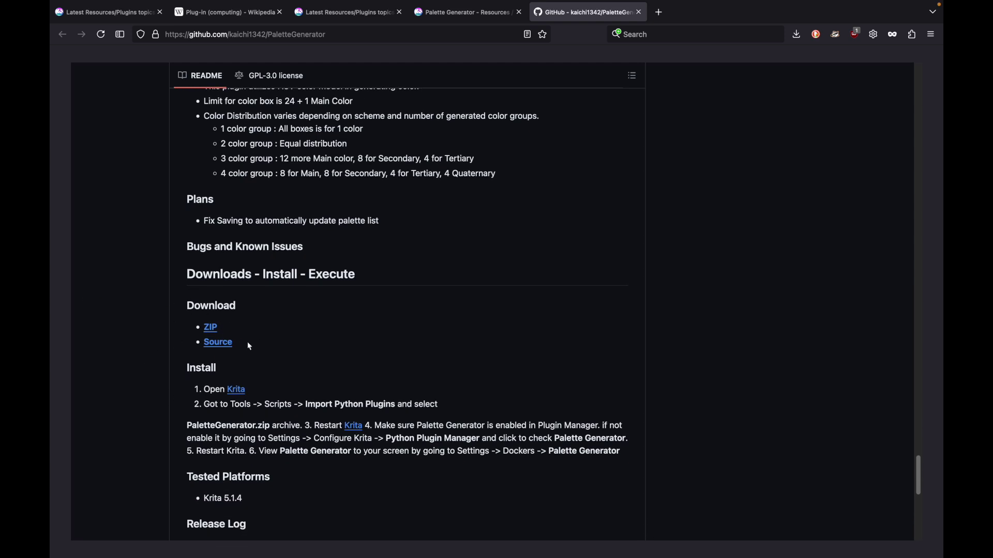
Step: Download the plugin ZIP as PaletteGenerator-v.0.1.3b into Downloads
{"action": "left_click", "coordinate": [209, 332]}
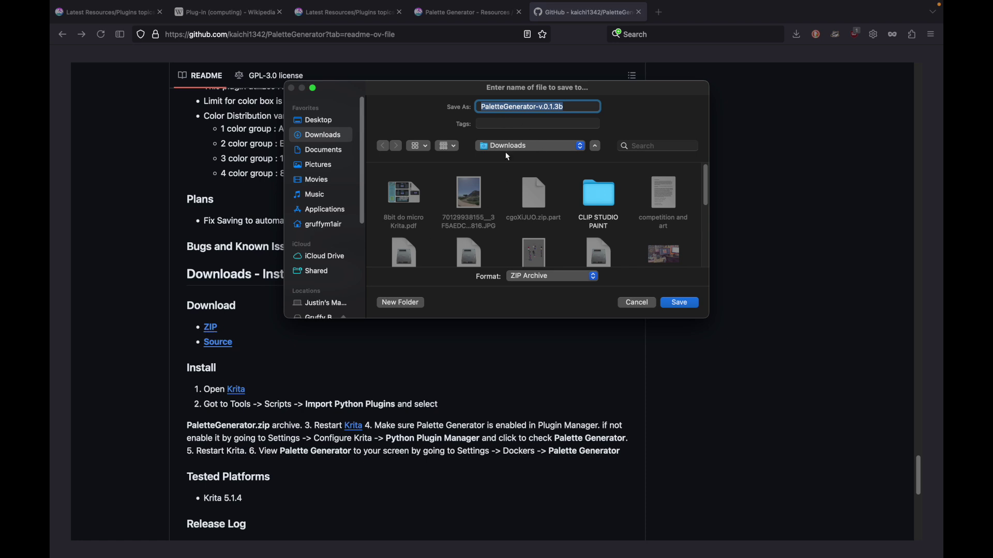
{"action": "left_click", "coordinate": [680, 304]}
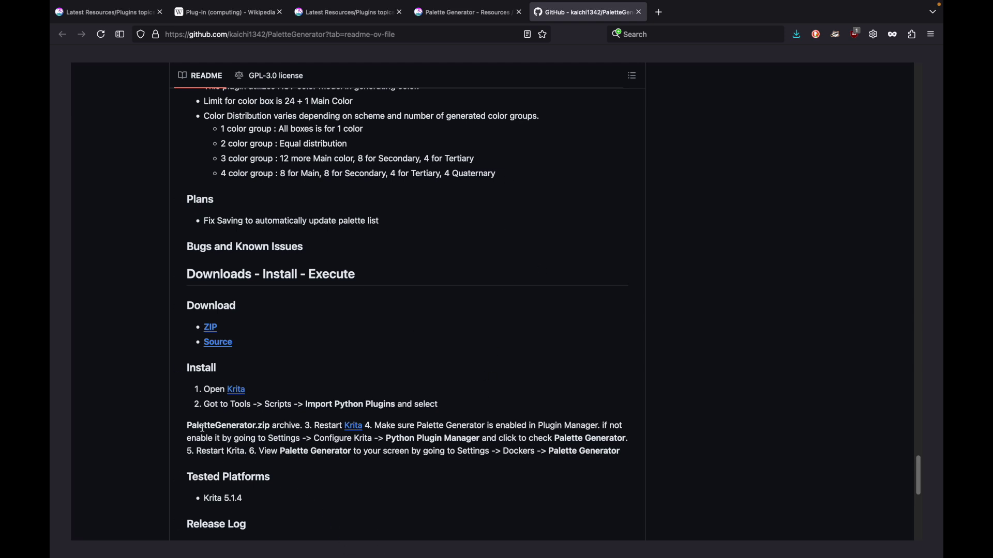
{"action": "scroll", "coordinate": [213, 349], "scroll_direction": "down", "scroll_amount": 2}
{"action": "scroll", "coordinate": [172, 421], "scroll_direction": "down", "scroll_amount": 5}
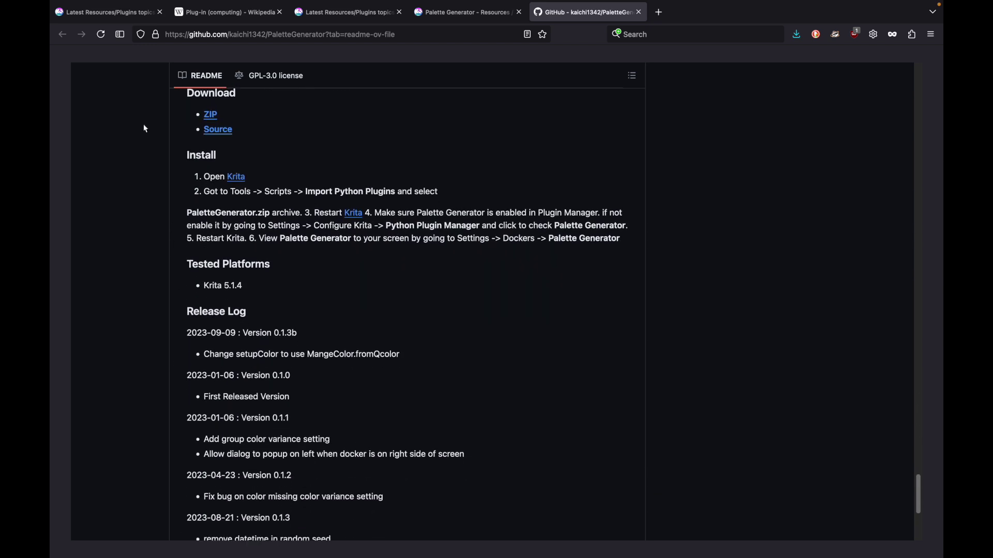
Step: Read the install steps, the Release Log from 0.1.0 to 0.1.3b, and the GPL v3 license
{"action": "scroll", "coordinate": [188, 157], "scroll_direction": "down", "scroll_amount": 1}
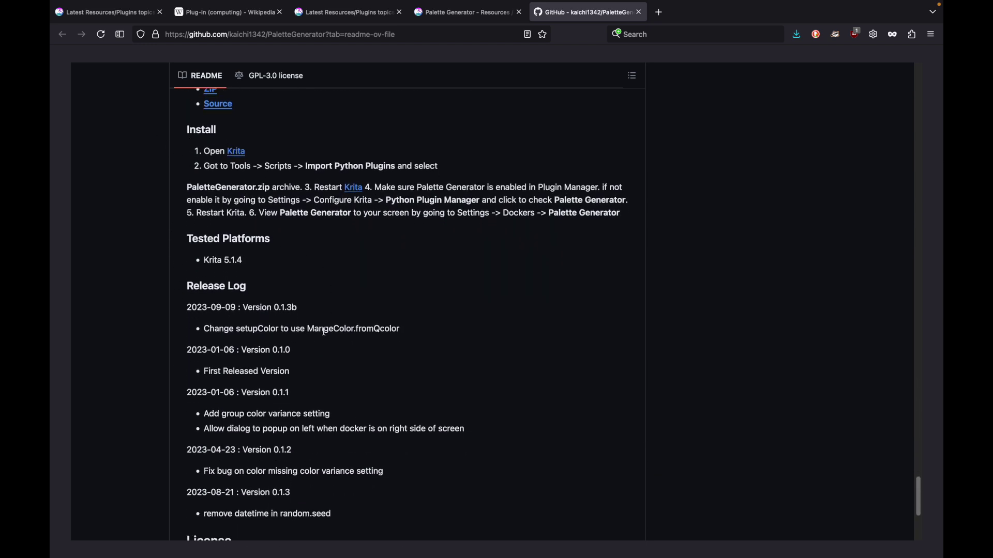
{"action": "scroll", "coordinate": [175, 207], "scroll_direction": "down", "scroll_amount": 1}
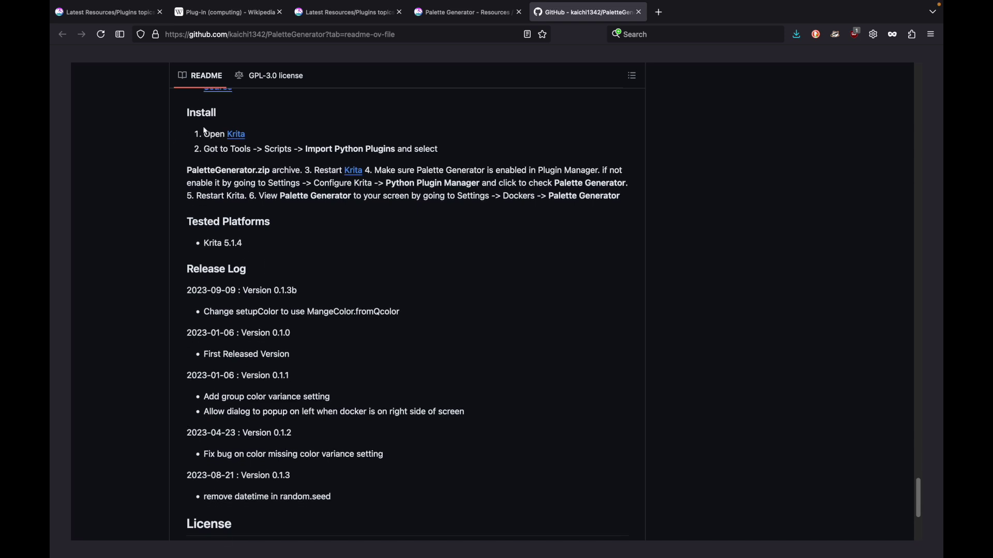
{"action": "scroll", "coordinate": [263, 247], "scroll_direction": "down", "scroll_amount": 2}
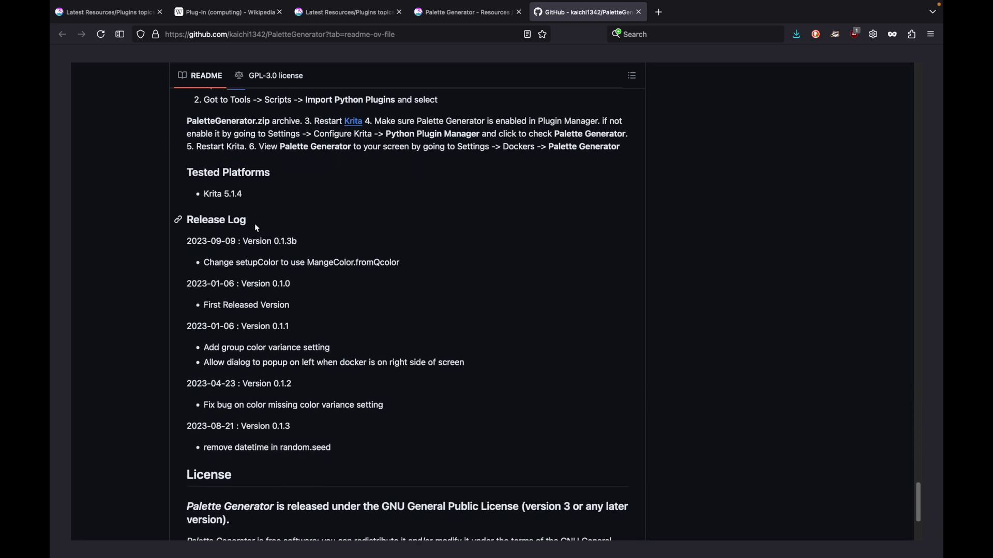
{"action": "scroll", "coordinate": [264, 243], "scroll_direction": "down", "scroll_amount": 2}
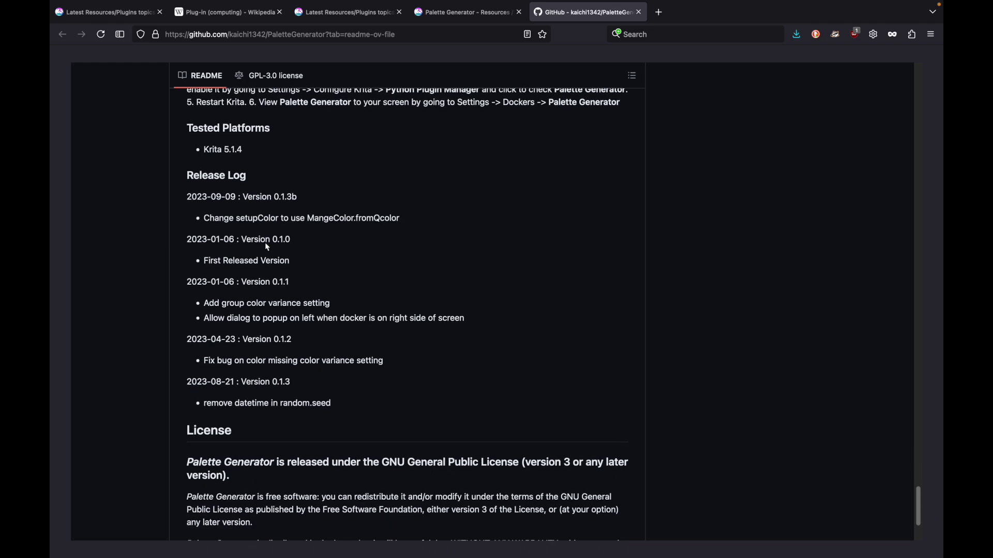
{"action": "scroll", "coordinate": [264, 242], "scroll_direction": "up", "scroll_amount": 4}
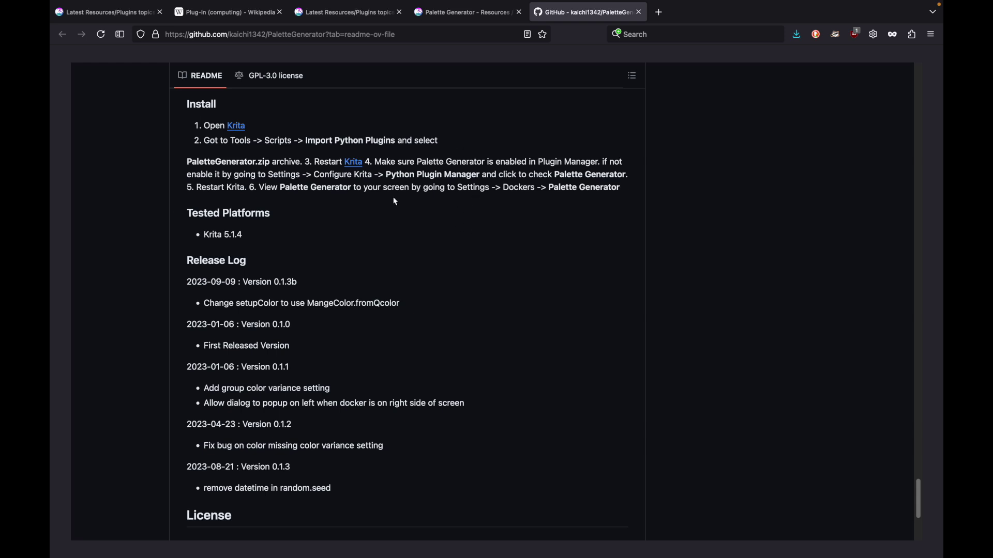
{"action": "scroll", "coordinate": [392, 237], "scroll_direction": "down", "scroll_amount": 2}
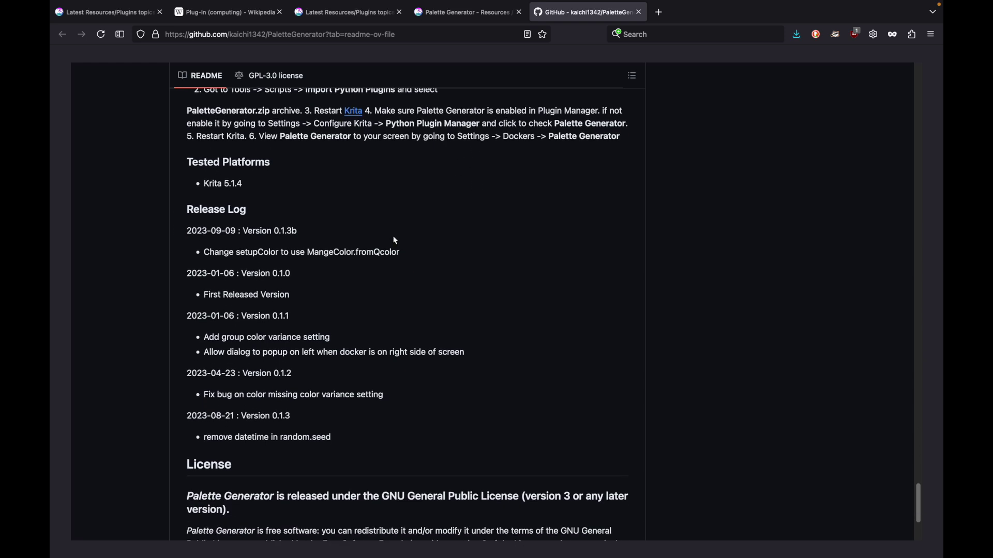
{"action": "scroll", "coordinate": [392, 250], "scroll_direction": "down", "scroll_amount": 2}
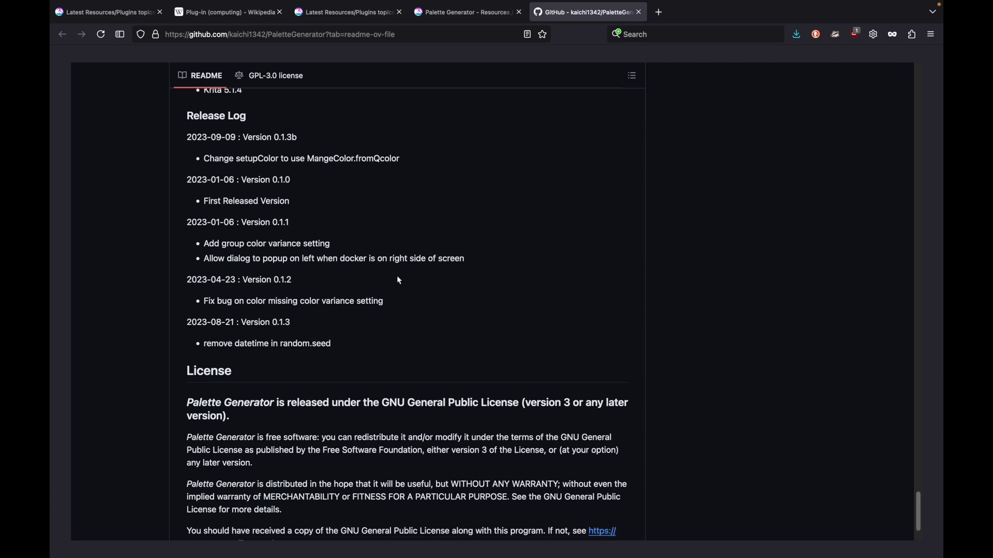
{"action": "scroll", "coordinate": [398, 270], "scroll_direction": "up", "scroll_amount": 5}
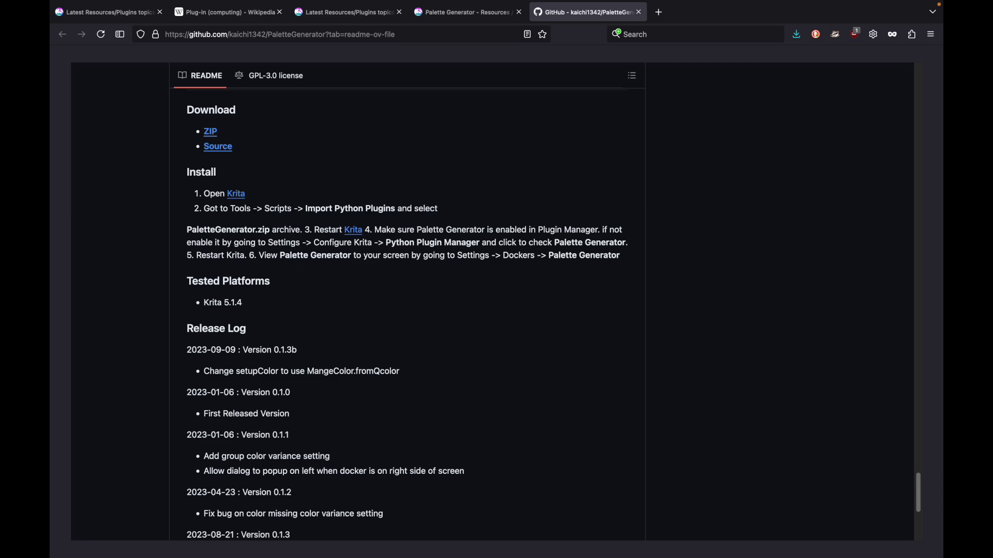
{"action": "mouse_move", "coordinate": [578, 553]}
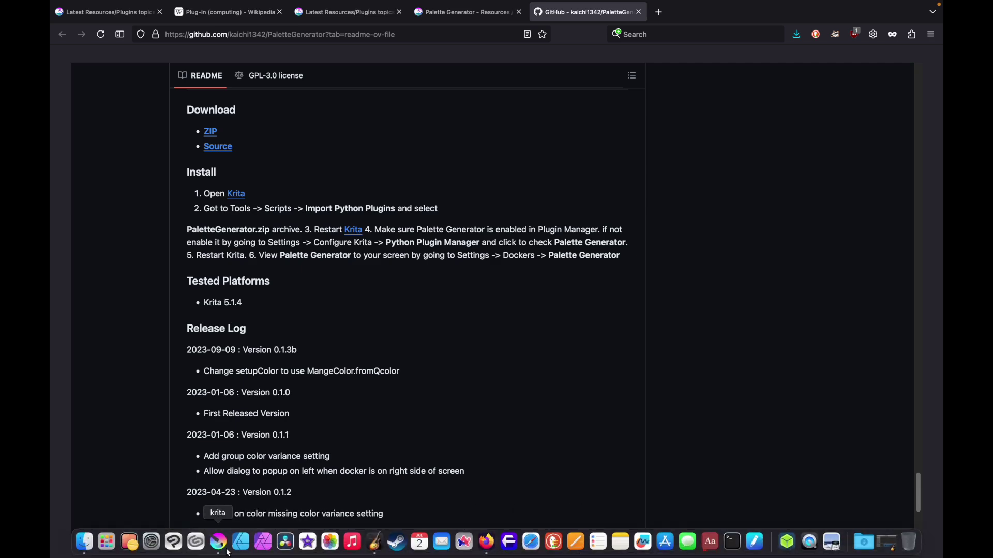
Step: Launch Krita and create a new blank 2481 × 3503 px document
{"action": "left_click", "coordinate": [219, 543]}
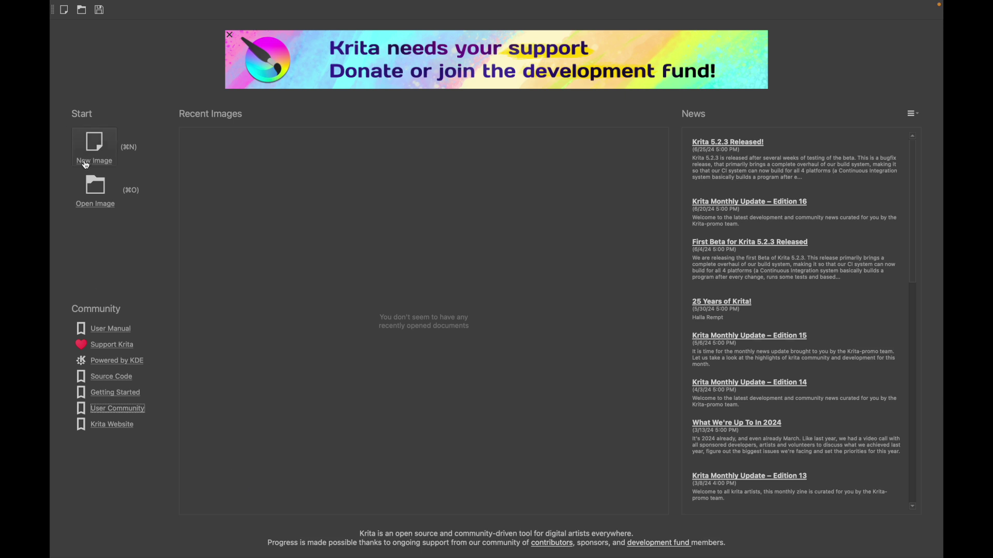
{"action": "mouse_move", "coordinate": [313, 5]}
{"action": "left_click", "coordinate": [89, 164]}
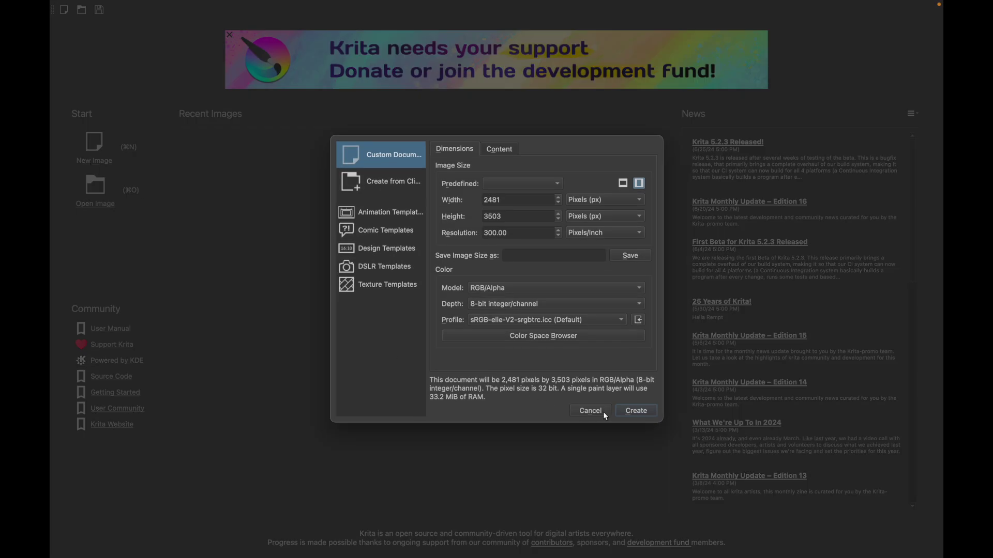
{"action": "left_click", "coordinate": [636, 411]}
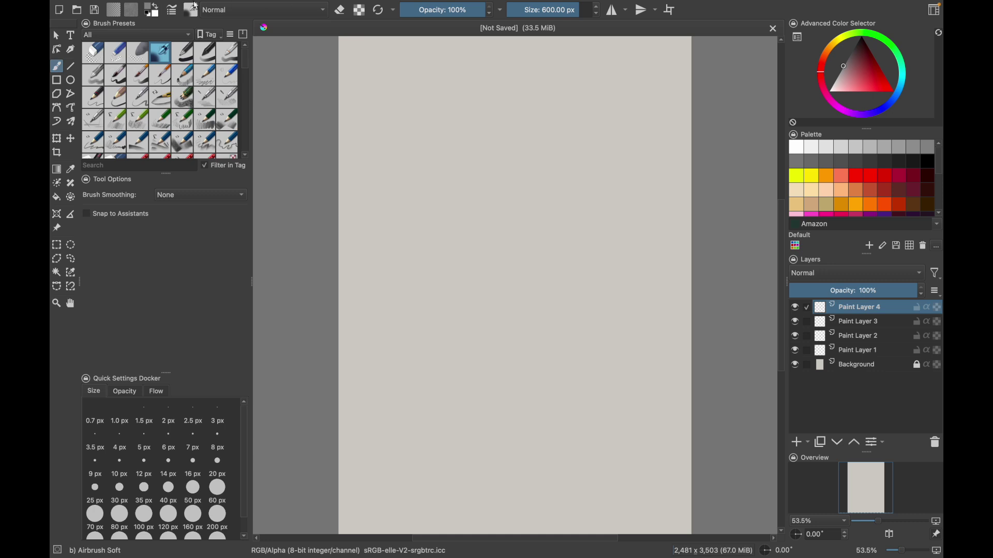
{"action": "mouse_move", "coordinate": [298, 5]}
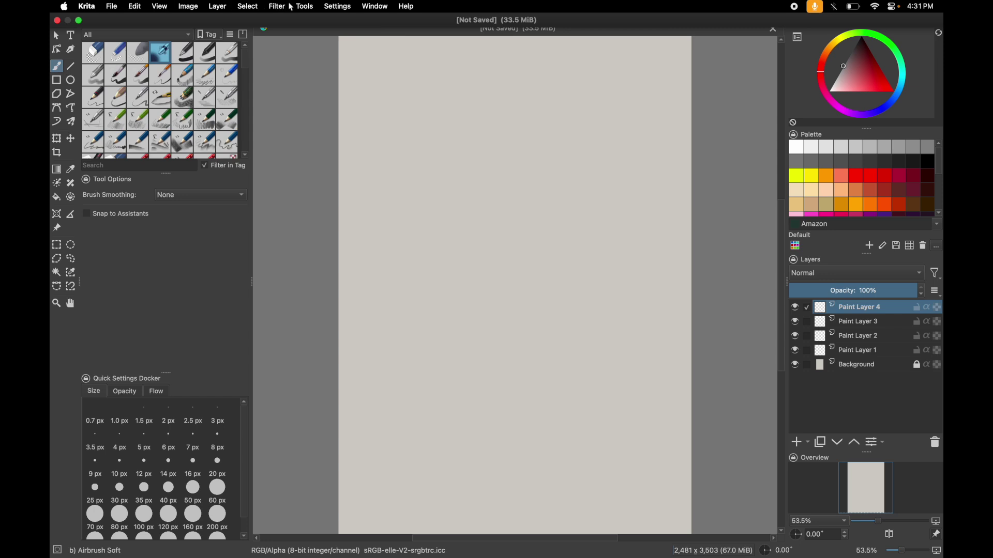
Step: Import PaletteGenerator-v.0.1.3b.zip from Downloads as a Python plugin and accept enabling it
{"action": "left_click", "coordinate": [309, 7]}
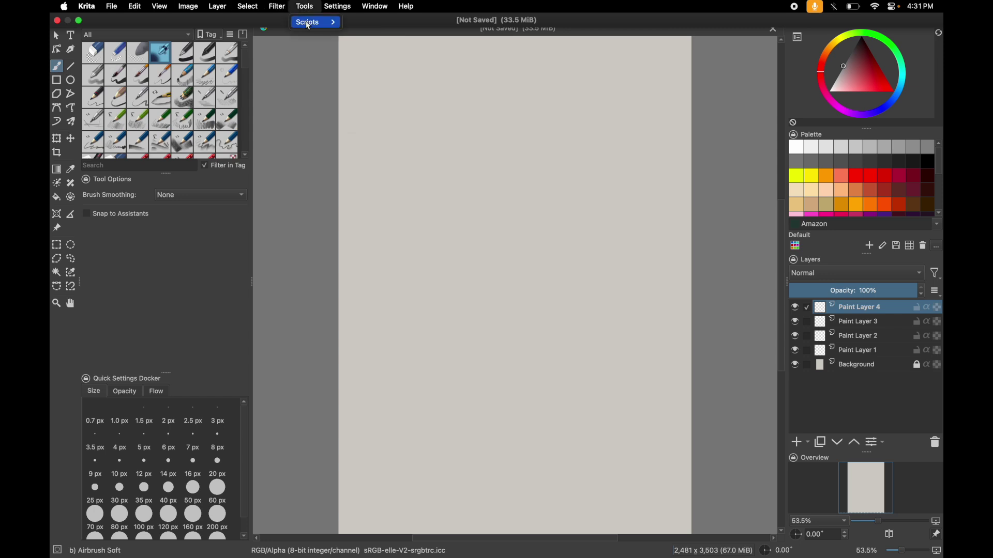
{"action": "mouse_move", "coordinate": [309, 24]}
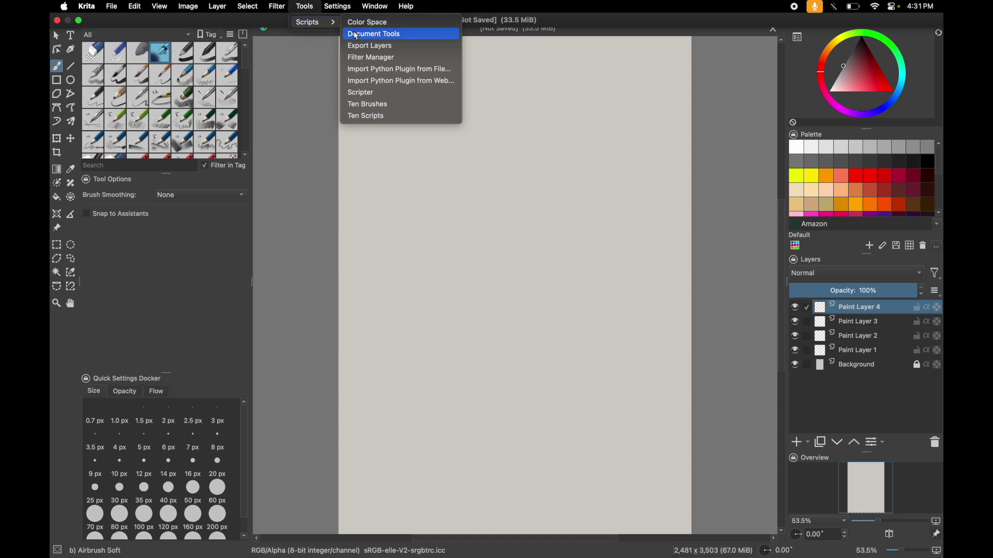
{"action": "left_click", "coordinate": [373, 73]}
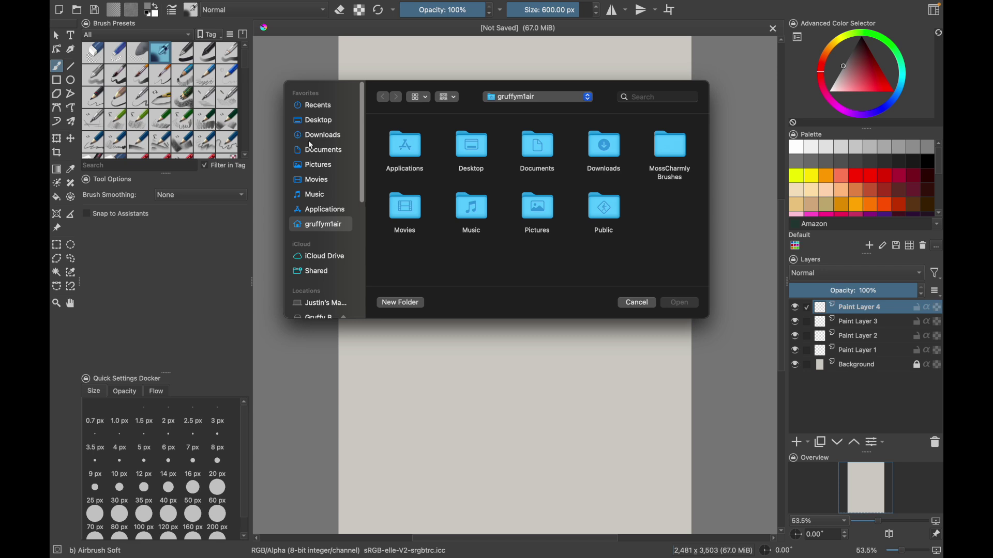
{"action": "left_click", "coordinate": [325, 137]}
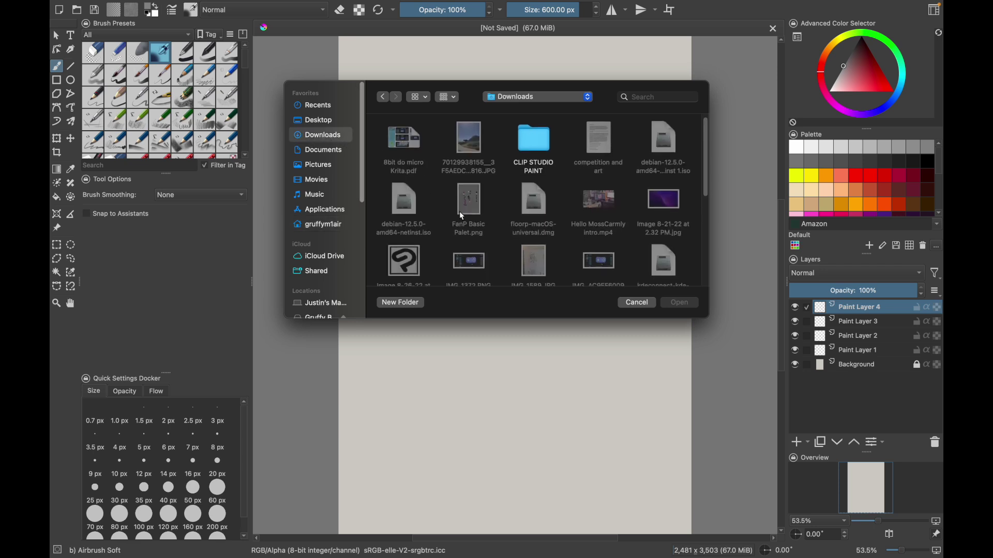
{"action": "scroll", "coordinate": [463, 221], "scroll_direction": "down", "scroll_amount": 2}
{"action": "scroll", "coordinate": [463, 221], "scroll_direction": "down", "scroll_amount": 2}
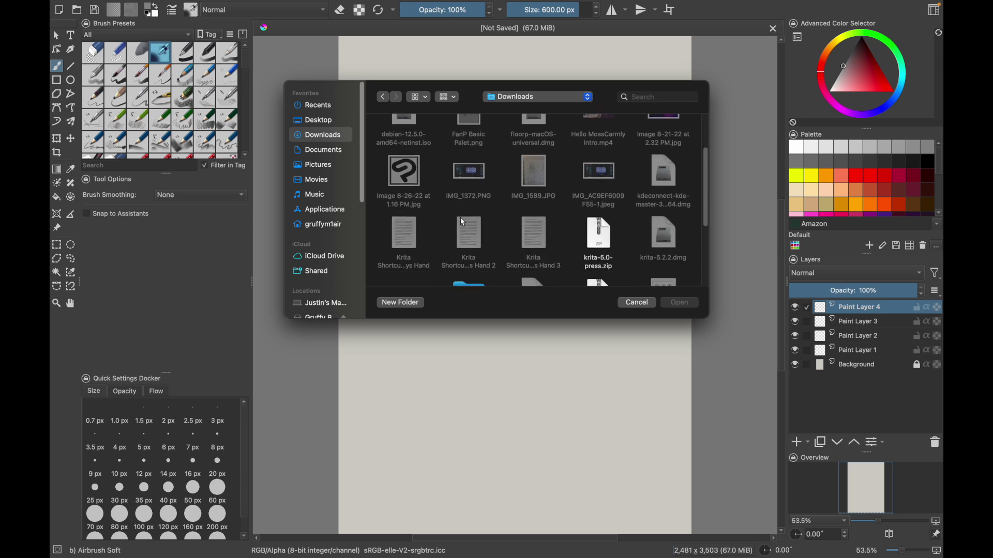
{"action": "left_click", "coordinate": [600, 243]}
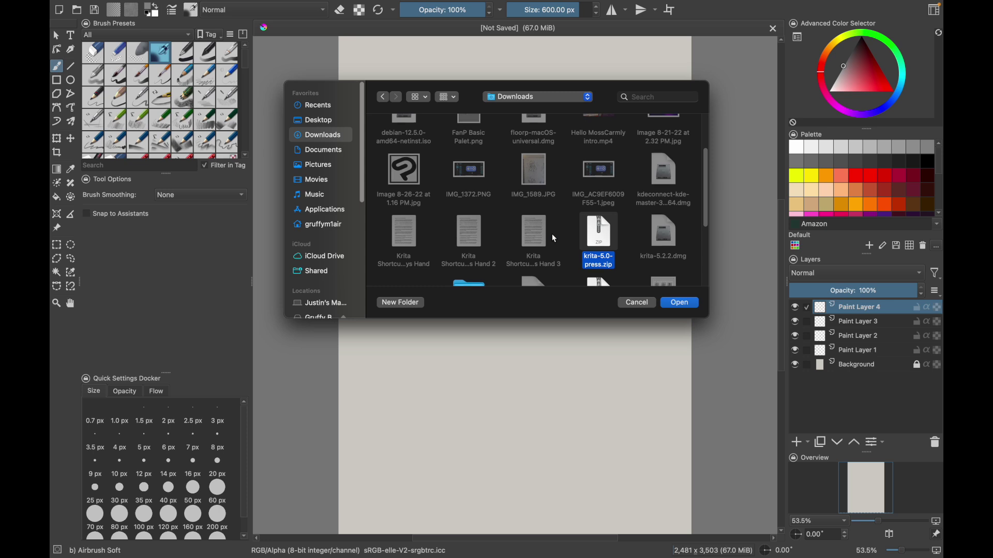
{"action": "scroll", "coordinate": [557, 238], "scroll_direction": "down", "scroll_amount": 3}
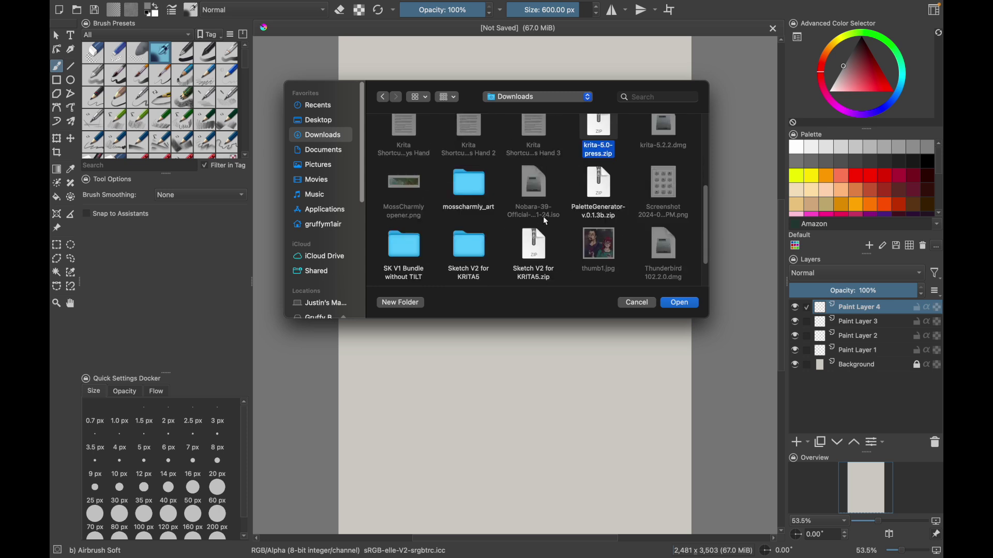
{"action": "left_click", "coordinate": [596, 195]}
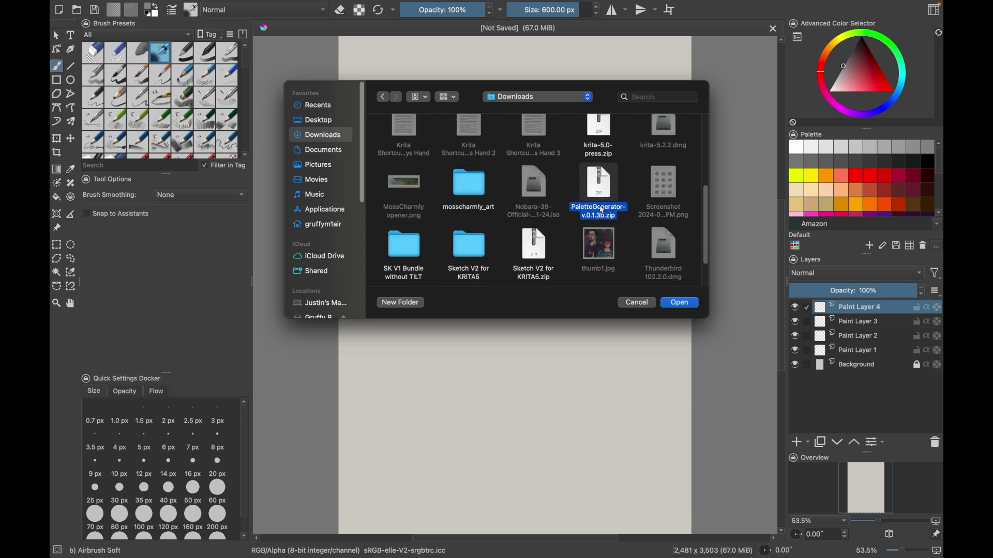
{"action": "left_click", "coordinate": [679, 305]}
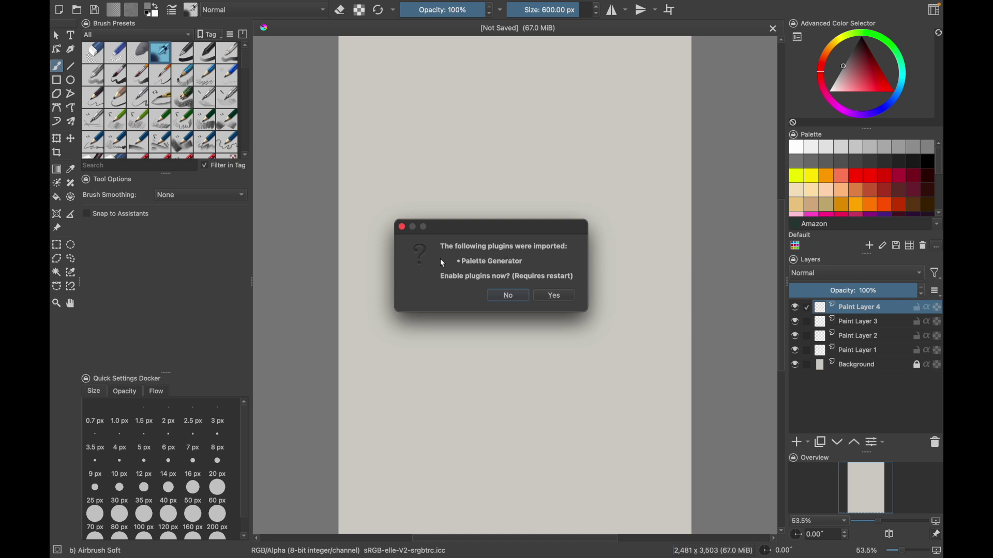
{"action": "left_click", "coordinate": [556, 299]}
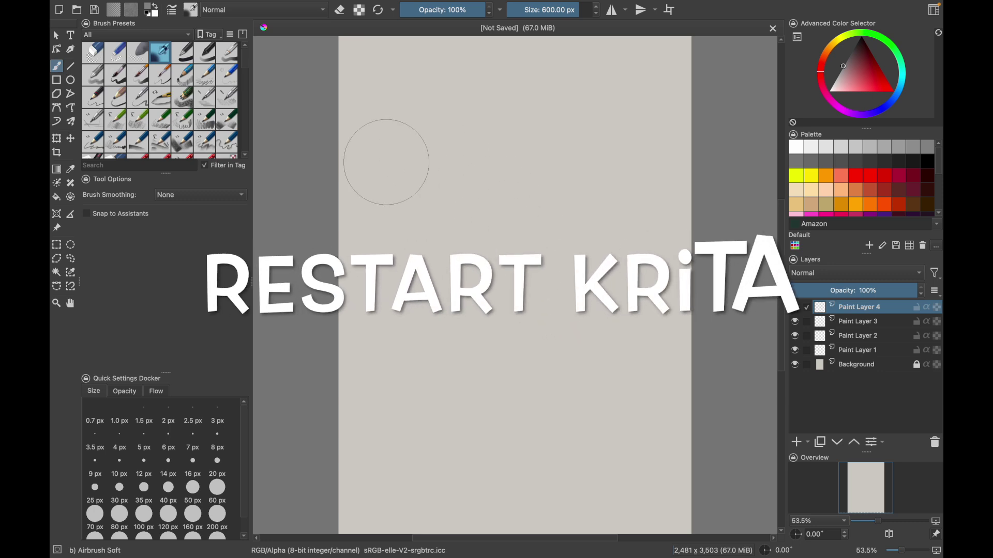
Step: Quit Krita so the newly imported plugin loads on restart
{"action": "mouse_move", "coordinate": [130, 5]}
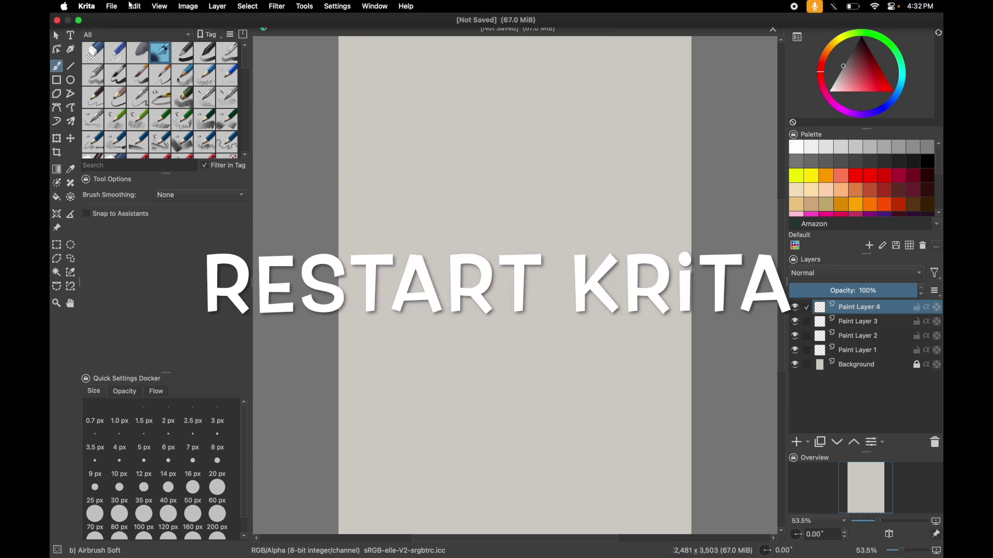
{"action": "left_click", "coordinate": [86, 7]}
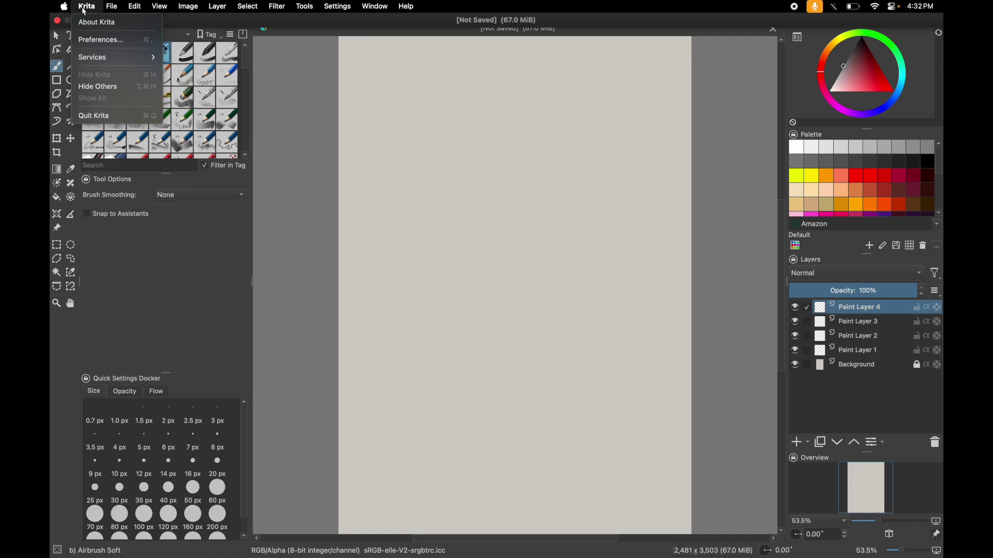
{"action": "left_click", "coordinate": [90, 117]}
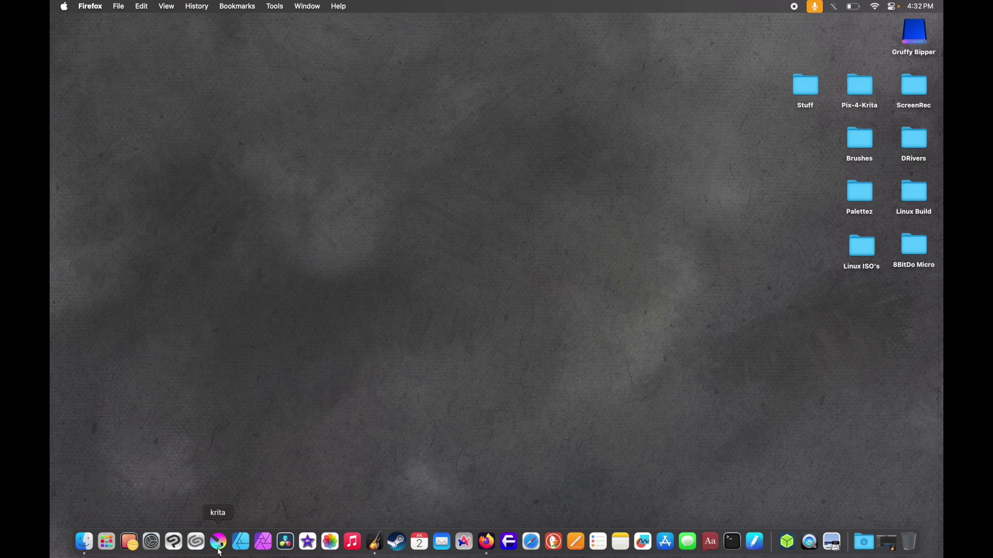
Step: Relaunch Krita and create a new 2481 × 3503 px, 300 ppi image
{"action": "left_click", "coordinate": [219, 544]}
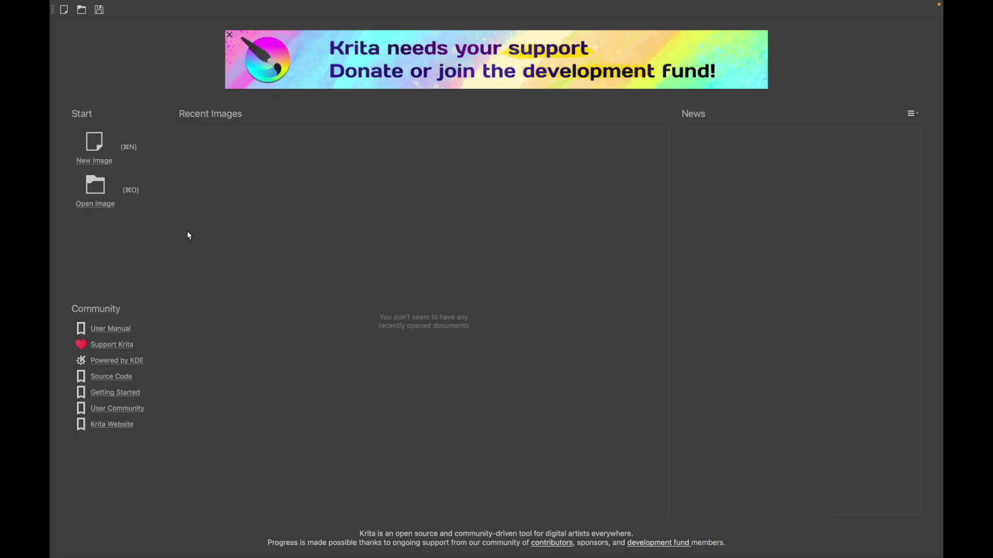
{"action": "left_click", "coordinate": [84, 160]}
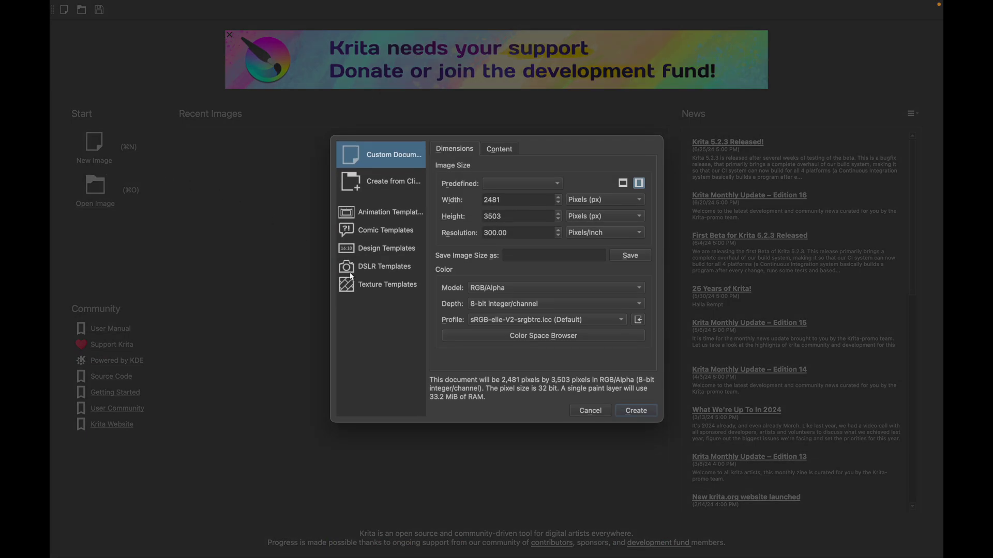
{"action": "left_click", "coordinate": [630, 413]}
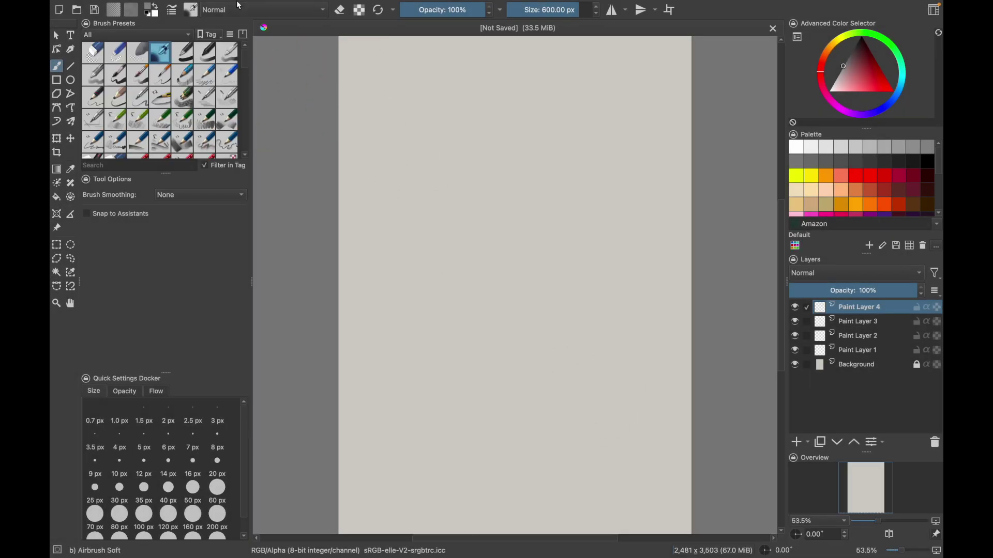
Step: Tick Palette Generator in the Preferences' Python Plugin Manager and confirm with OK
{"action": "mouse_move", "coordinate": [249, 5]}
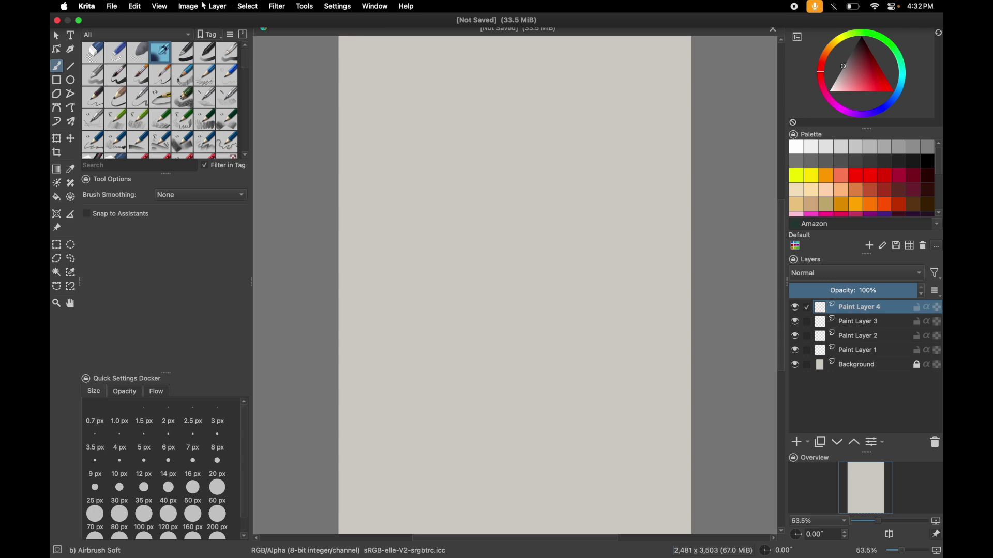
{"action": "left_click", "coordinate": [87, 7]}
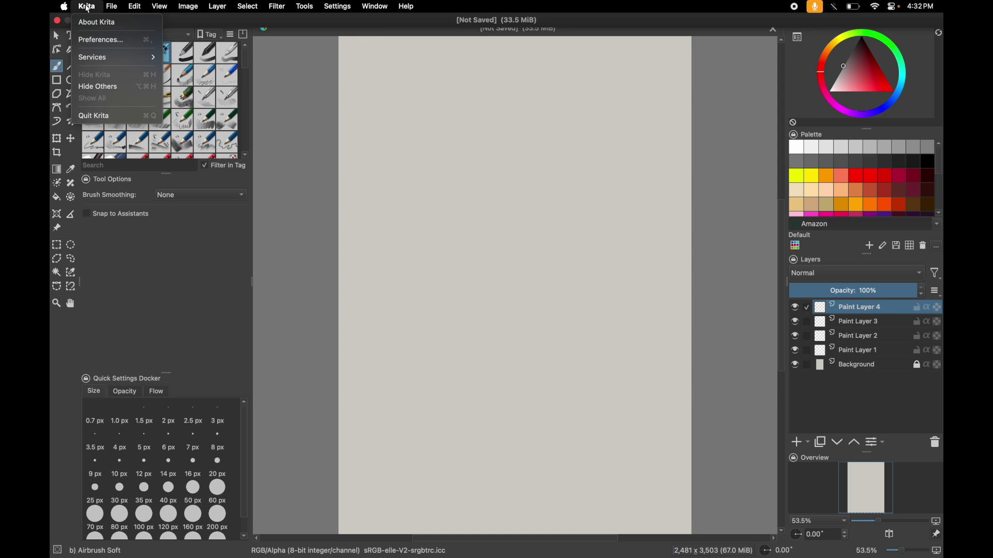
{"action": "left_click", "coordinate": [88, 41]}
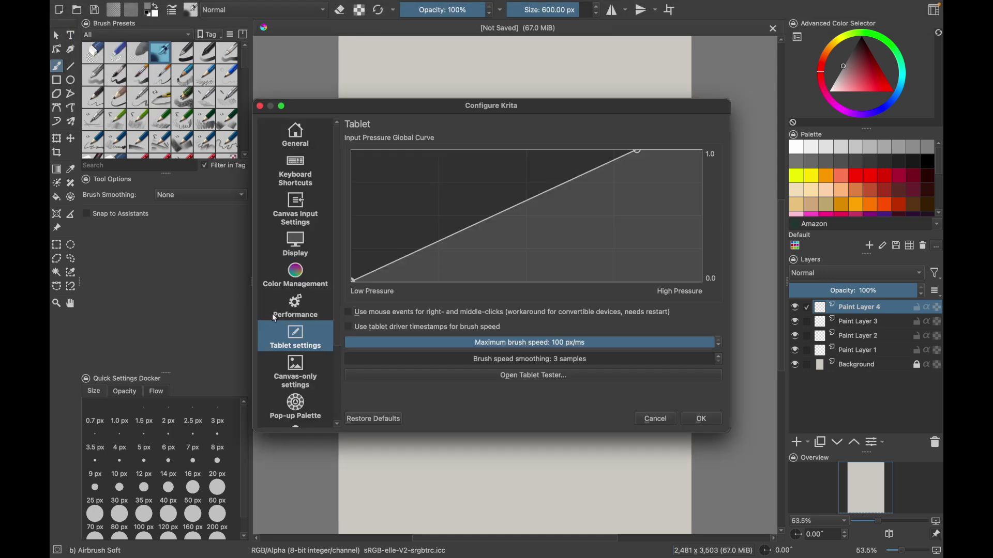
{"action": "scroll", "coordinate": [273, 316], "scroll_direction": "down", "scroll_amount": 5}
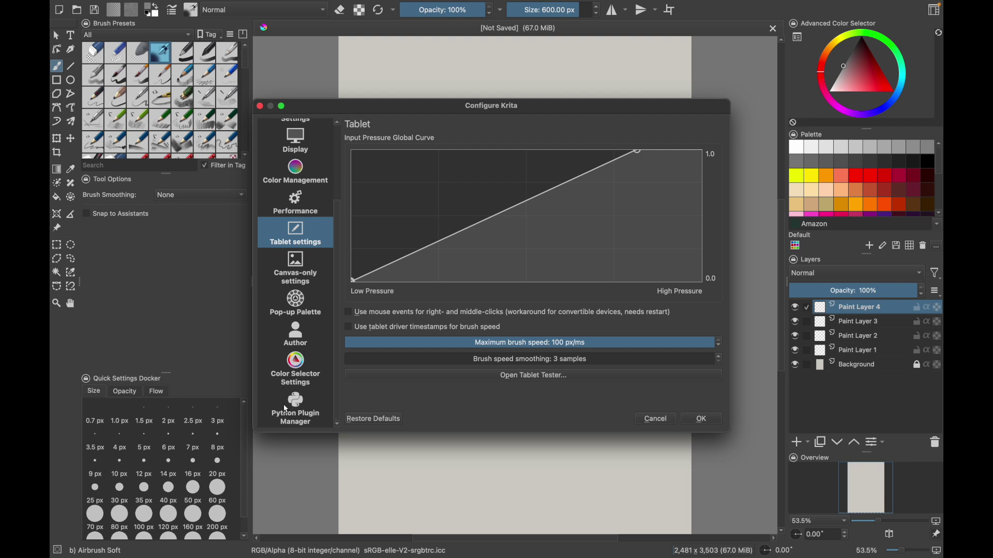
{"action": "left_click", "coordinate": [297, 408]}
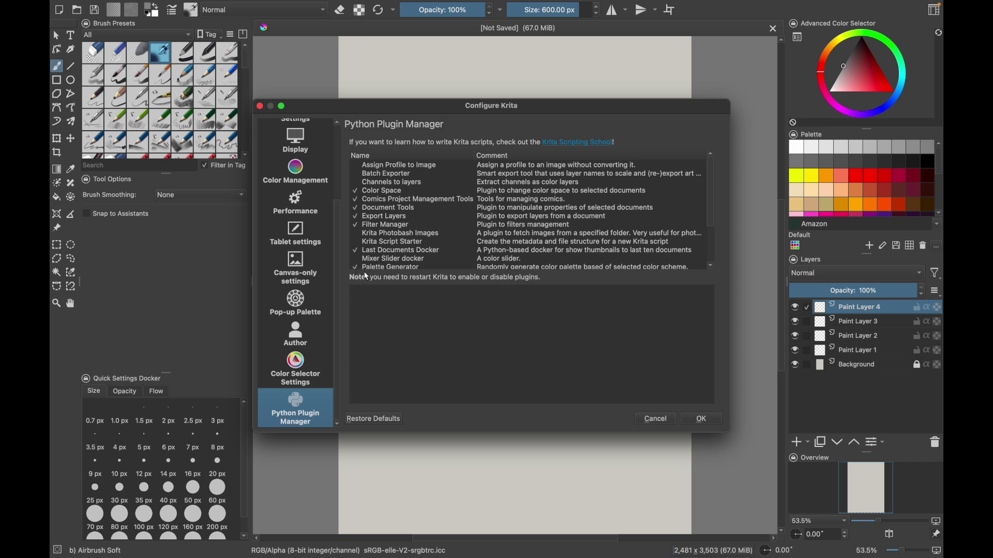
{"action": "scroll", "coordinate": [412, 261], "scroll_direction": "down", "scroll_amount": 3}
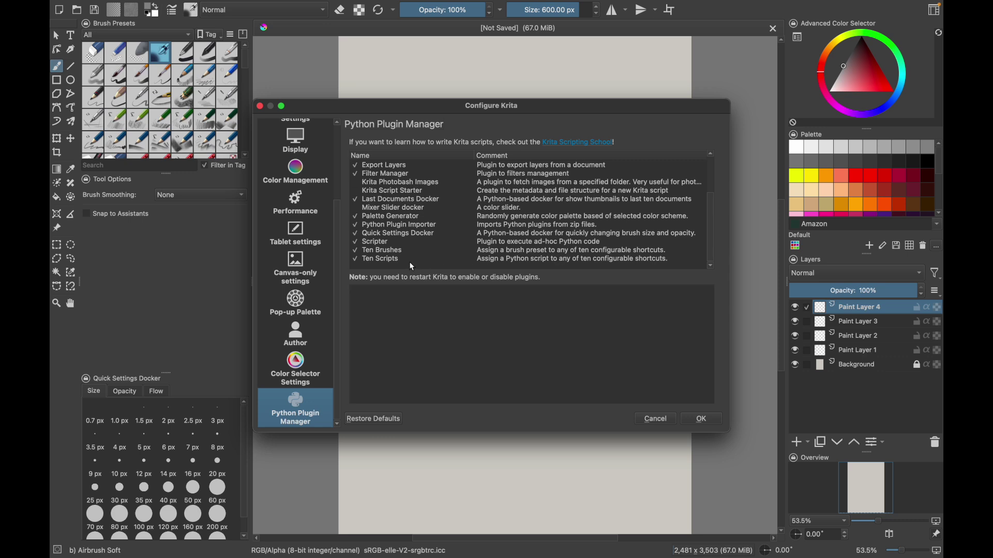
{"action": "left_click", "coordinate": [355, 218]}
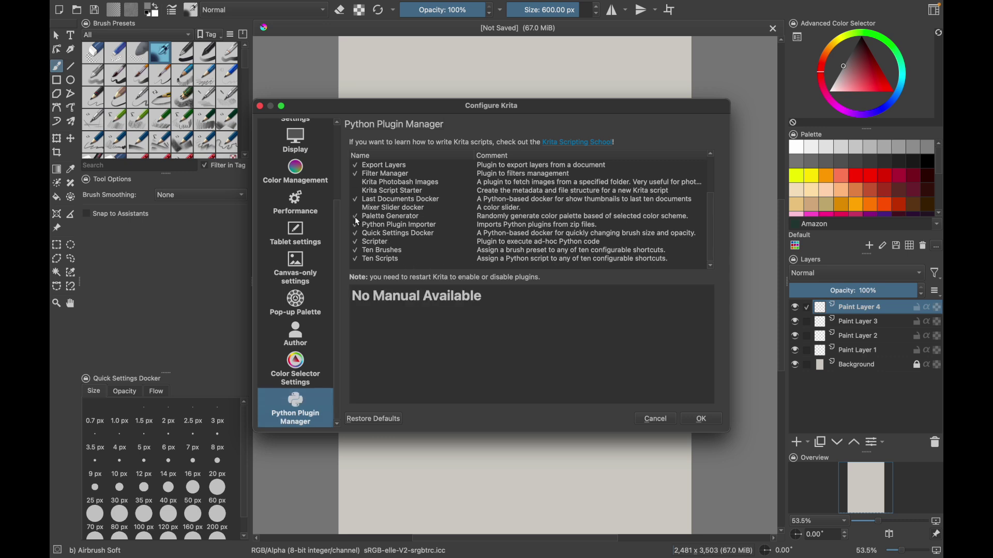
{"action": "left_click", "coordinate": [703, 419]}
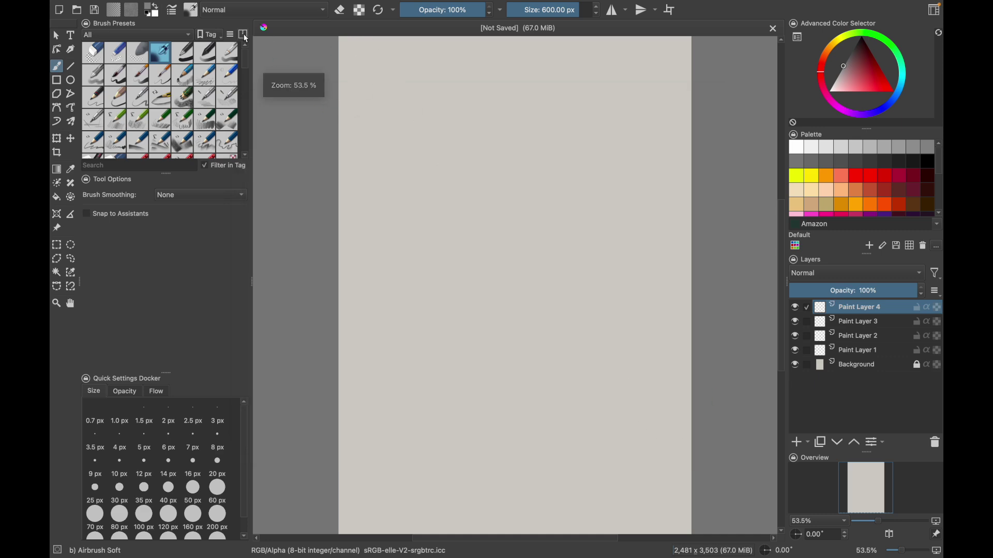
Step: Show the Palette Generator docker from Settings > Dockers
{"action": "left_click", "coordinate": [277, 6]}
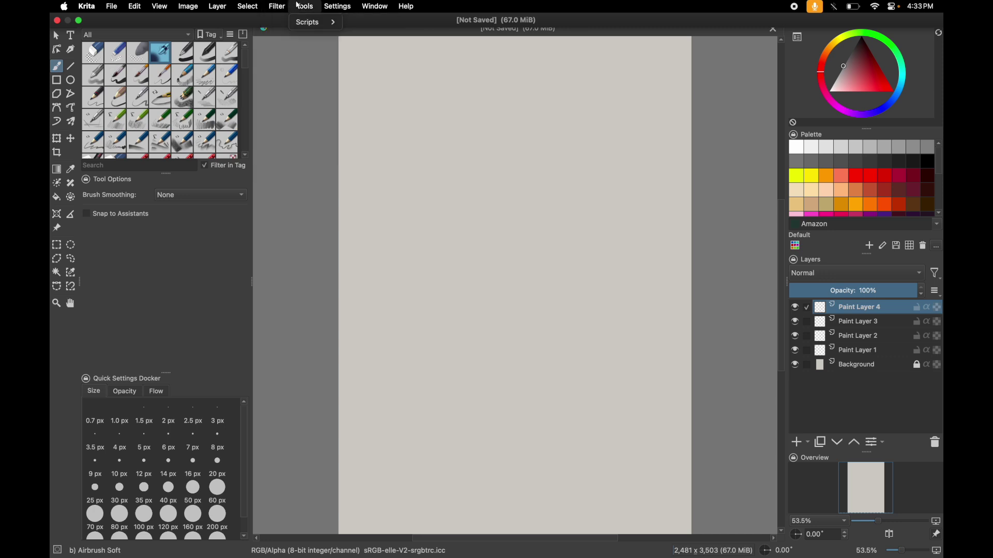
{"action": "mouse_move", "coordinate": [331, 8]}
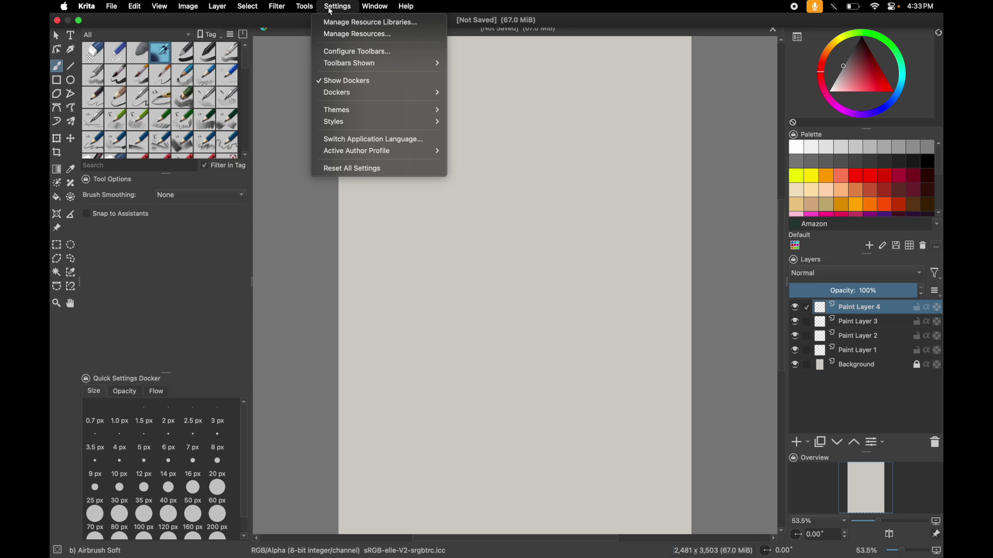
{"action": "mouse_move", "coordinate": [345, 94]}
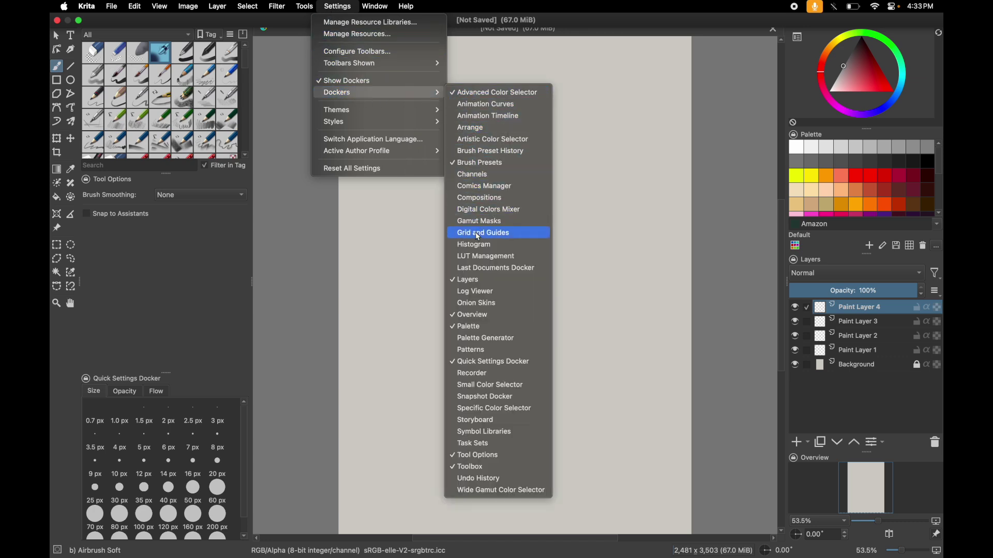
{"action": "left_click", "coordinate": [457, 344]}
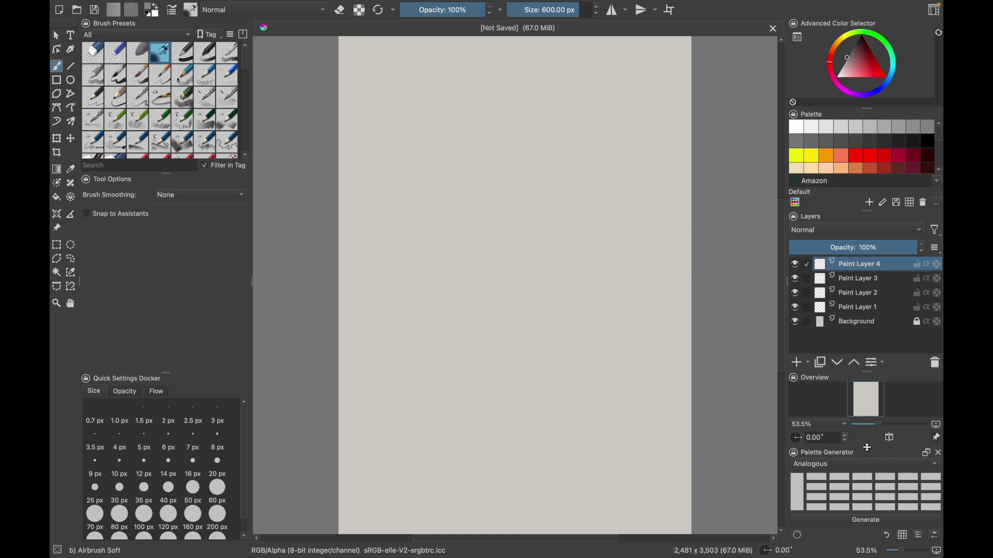
Step: Enlarge the Palette Generator docker, pick English-red, and generate an analogous palette
{"action": "left_click_drag", "start_coordinate": [868, 448], "coordinate": [865, 420]}
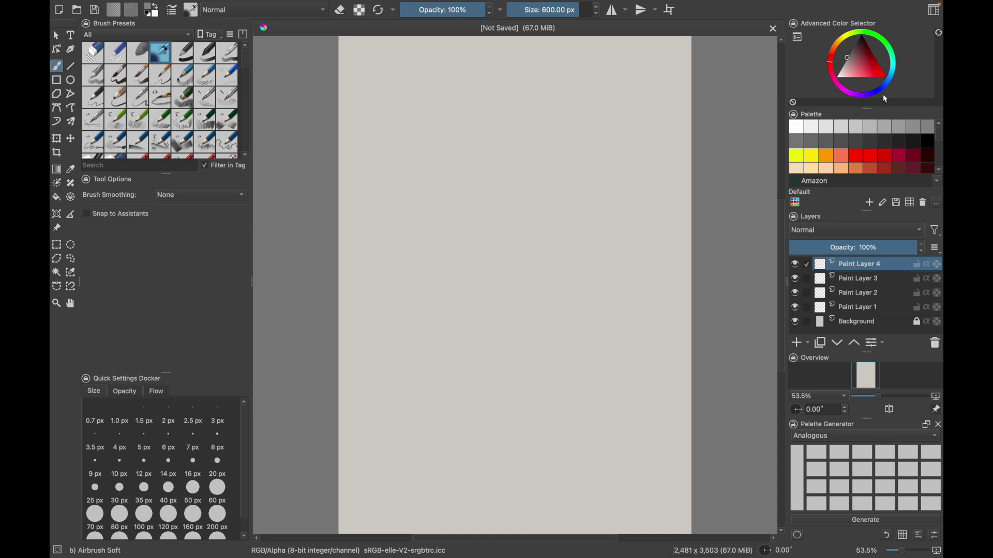
{"action": "left_click", "coordinate": [884, 153]}
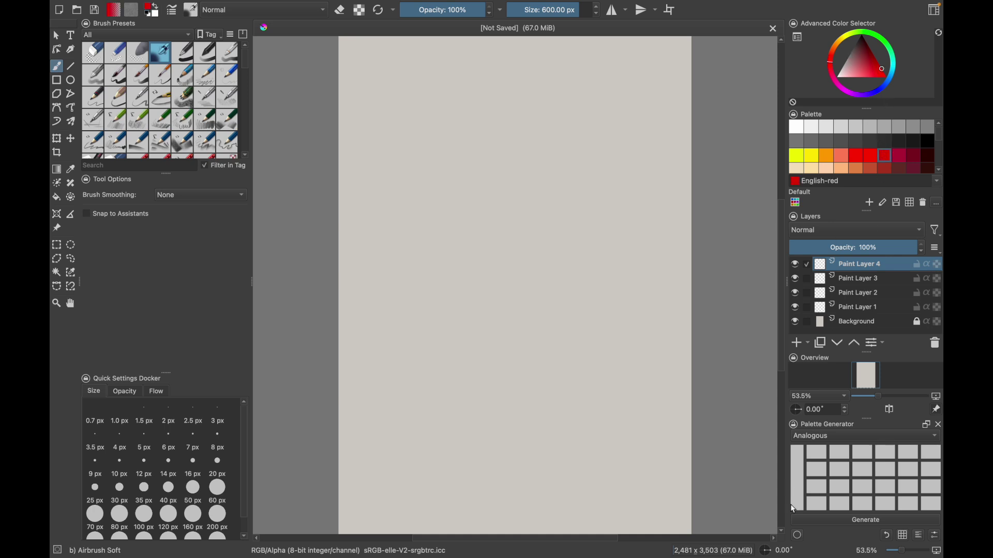
{"action": "left_click", "coordinate": [798, 536]}
{"action": "left_click", "coordinate": [844, 520]}
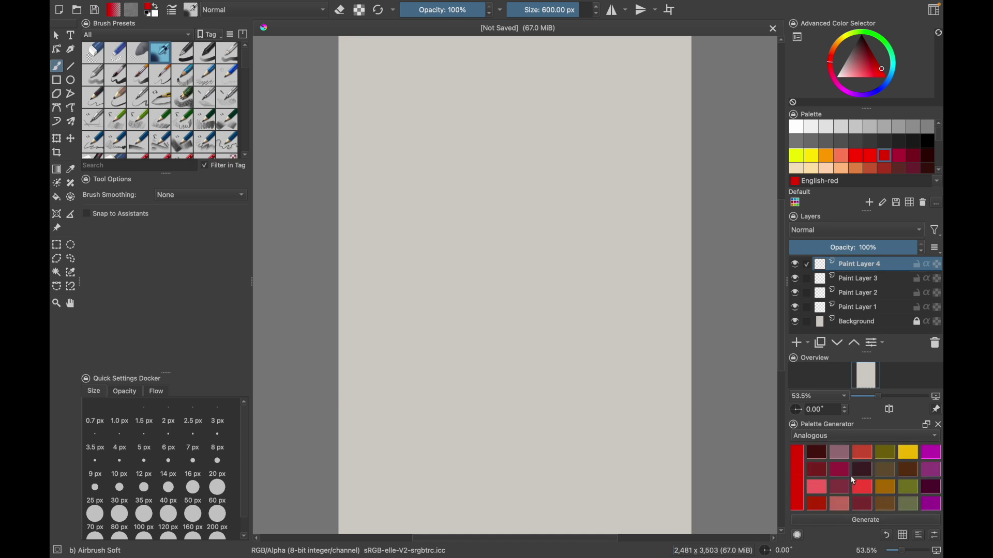
Step: Switch the scheme to Complementary and generate several red-and-teal palettes
{"action": "left_click", "coordinate": [808, 439]}
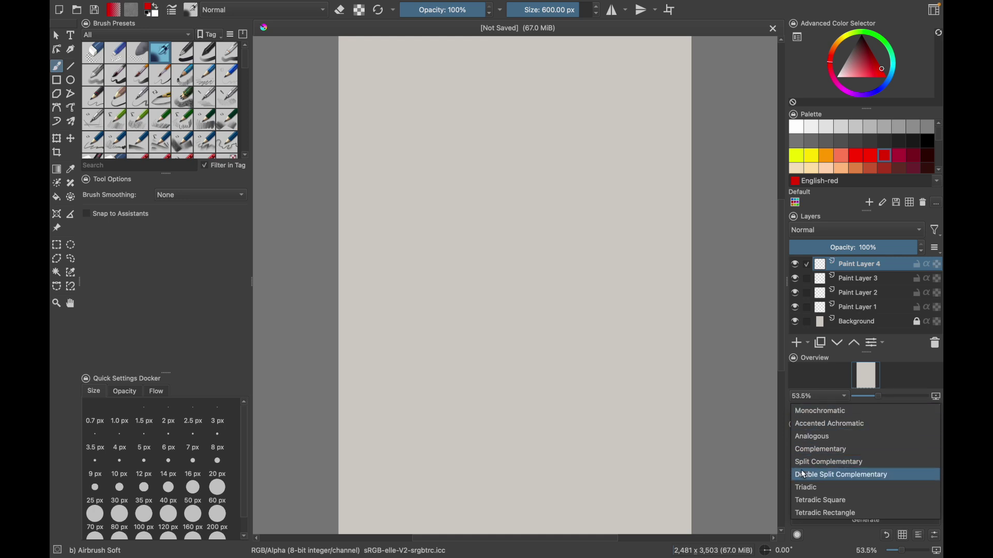
{"action": "left_click", "coordinate": [813, 450]}
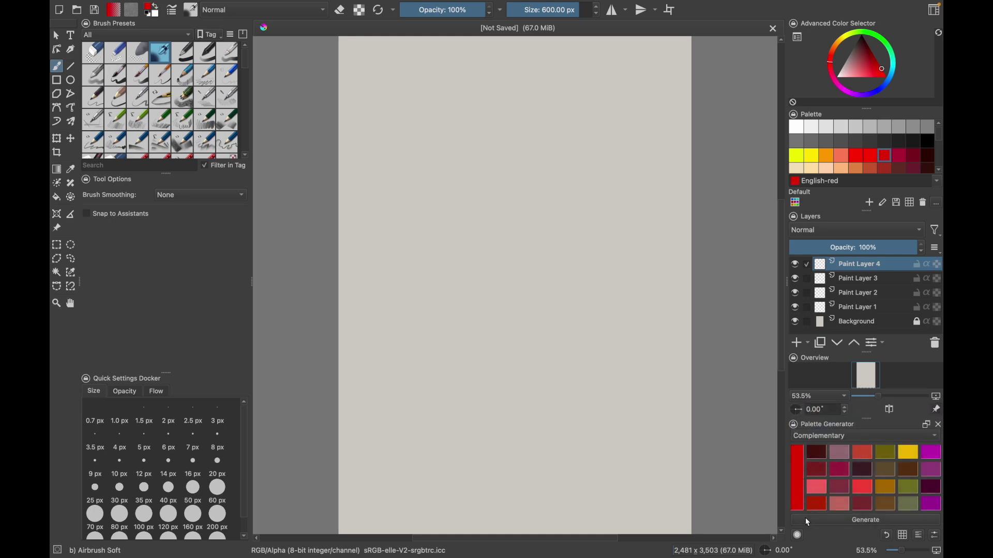
{"action": "left_click", "coordinate": [870, 519]}
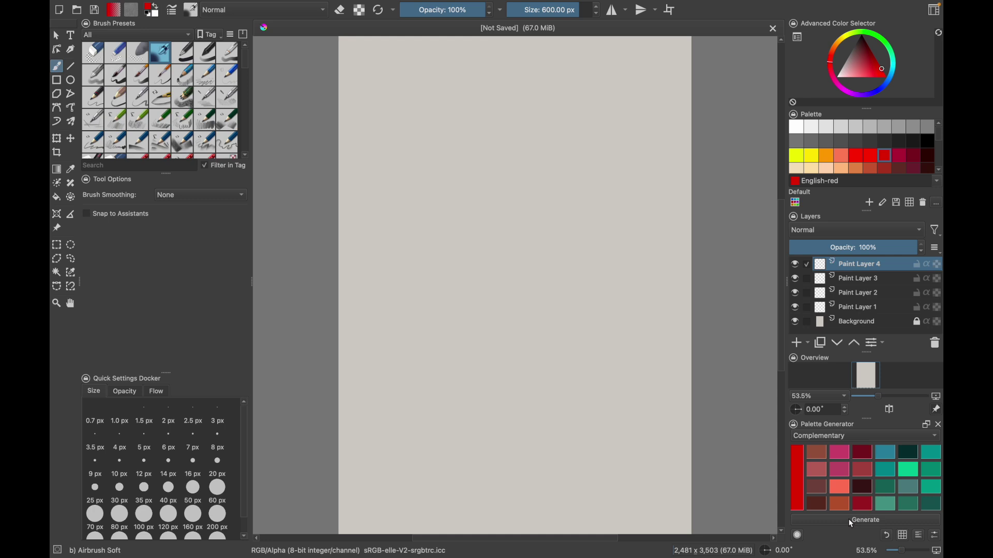
{"action": "left_click", "coordinate": [850, 520]}
{"action": "left_click", "coordinate": [850, 520]}
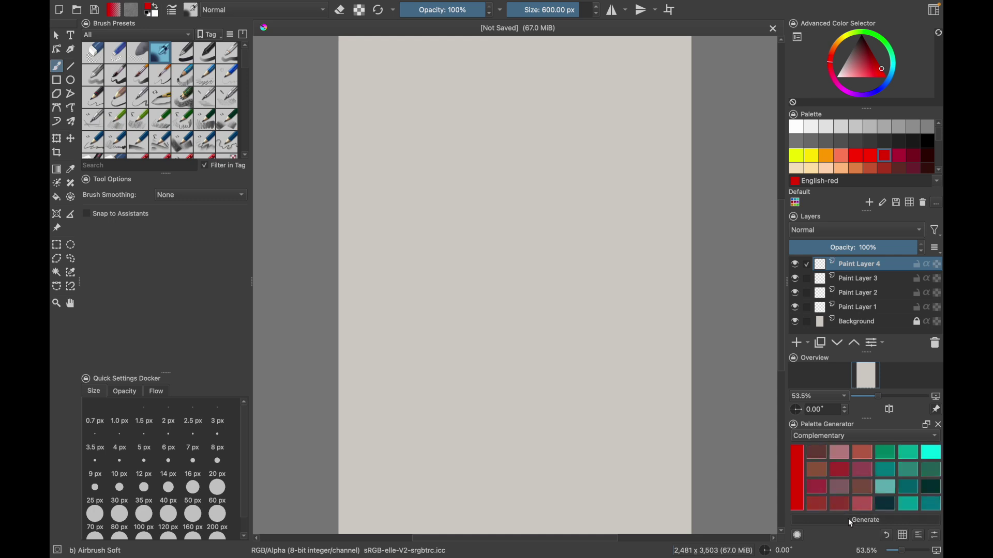
{"action": "left_click", "coordinate": [848, 519]}
{"action": "left_click", "coordinate": [848, 520]}
{"action": "left_click", "coordinate": [849, 520]}
{"action": "left_click", "coordinate": [848, 520]}
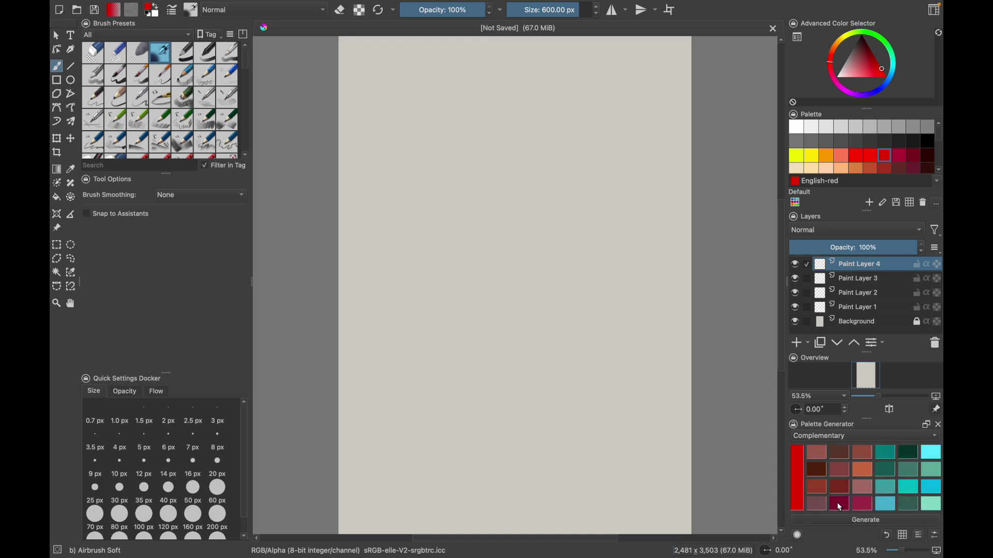
{"action": "left_click", "coordinate": [809, 436]}
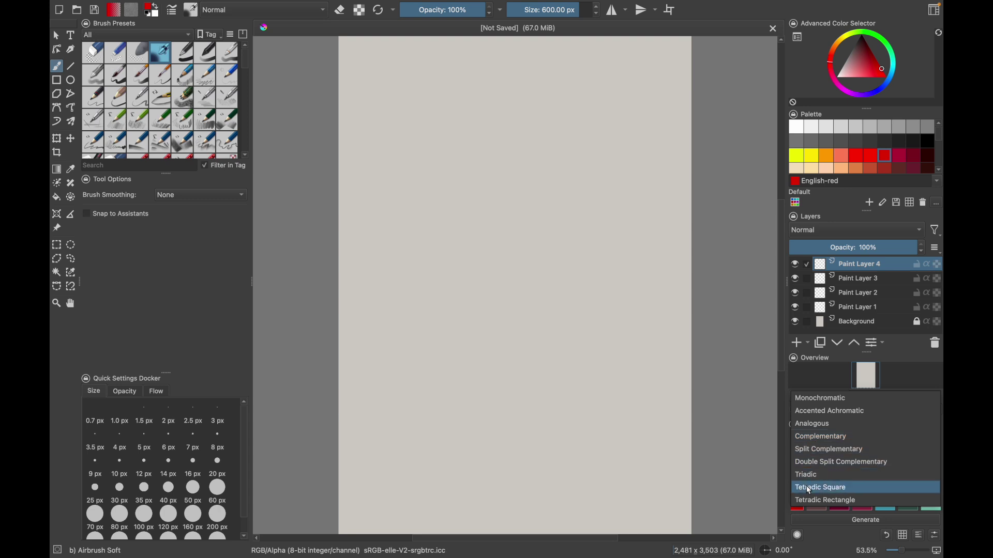
{"action": "left_click", "coordinate": [805, 413]}
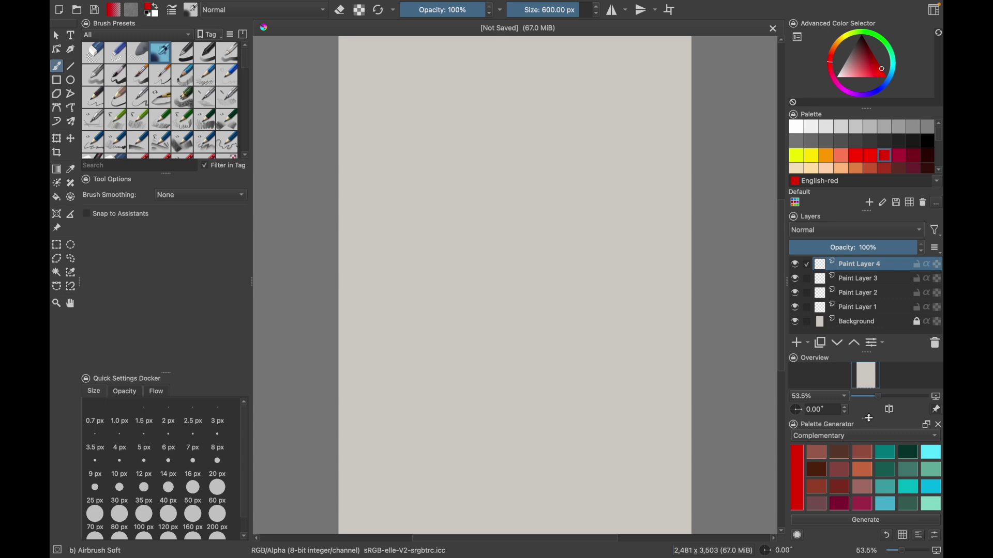
Step: Return to the Krita-Artists Plugins list in the browser and open the Theme Creator Extension thread
{"action": "mouse_move", "coordinate": [791, 550]}
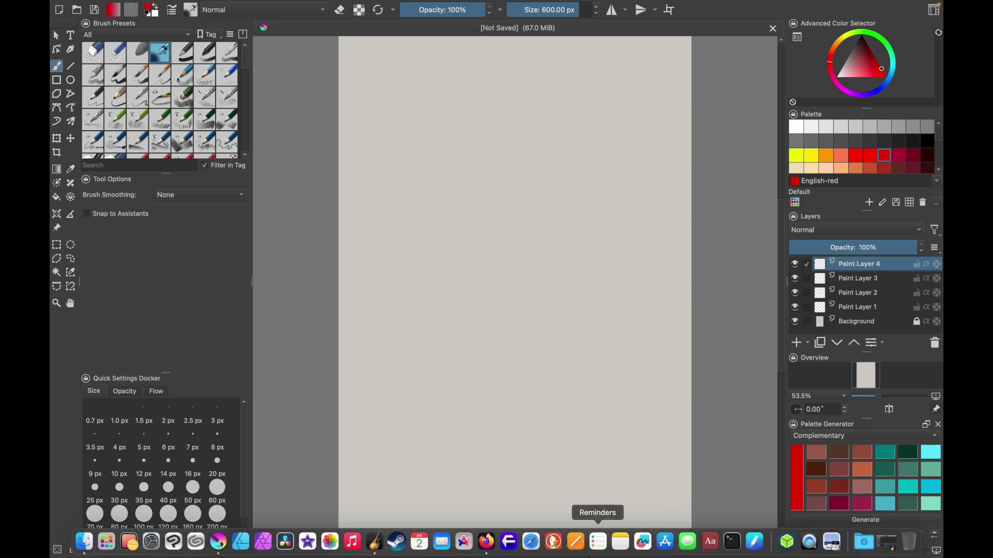
{"action": "left_click", "coordinate": [487, 542]}
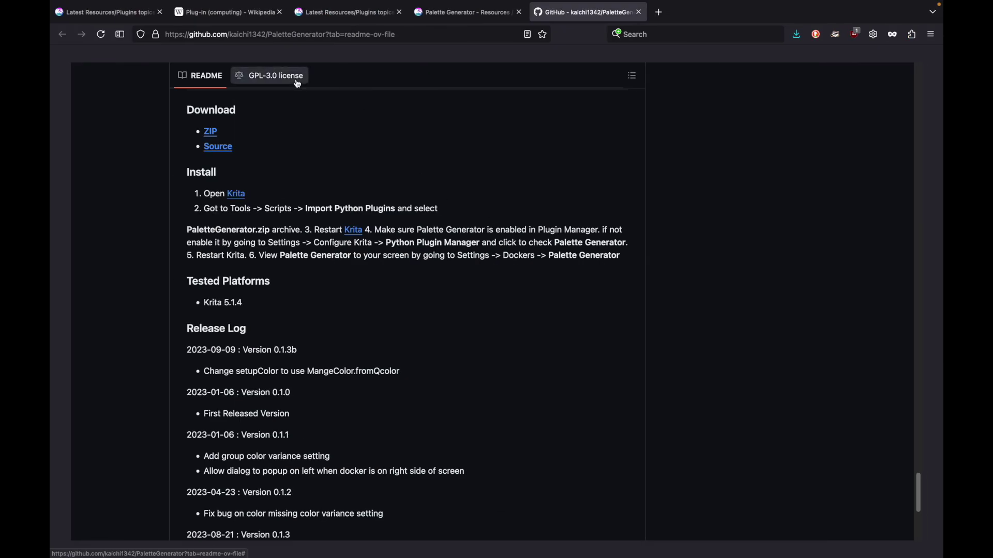
{"action": "left_click", "coordinate": [344, 23]}
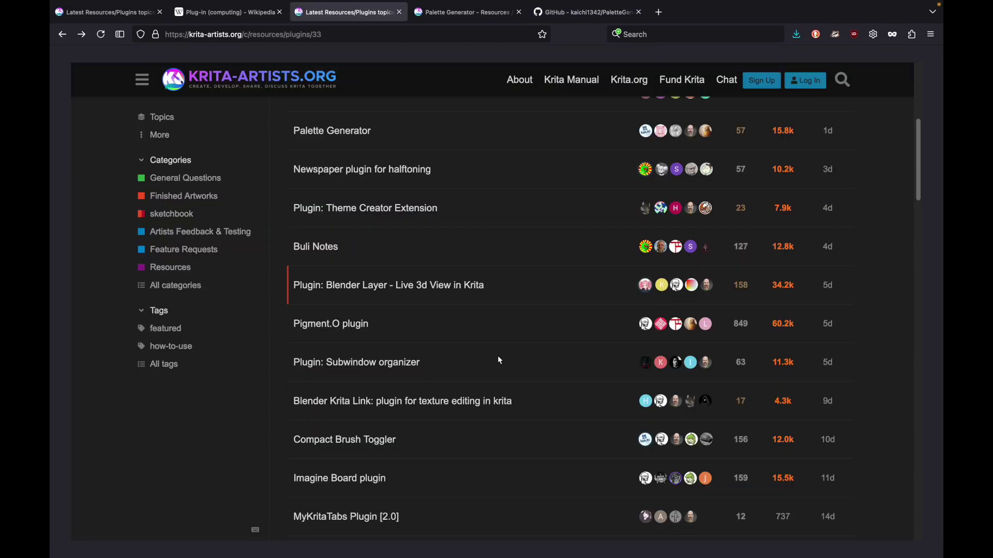
{"action": "scroll", "coordinate": [499, 403], "scroll_direction": "up", "scroll_amount": 1}
{"action": "scroll", "coordinate": [499, 402], "scroll_direction": "down", "scroll_amount": 1}
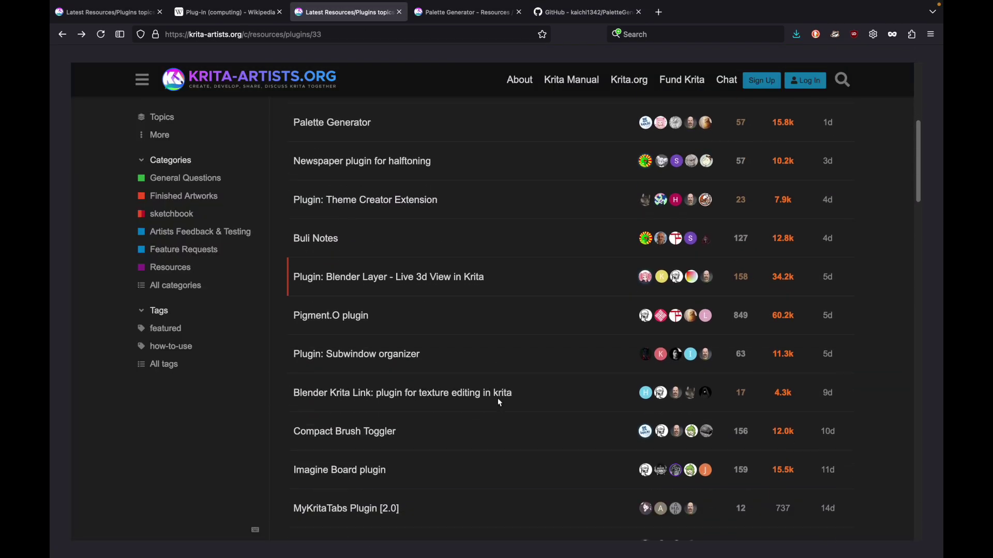
{"action": "scroll", "coordinate": [499, 403], "scroll_direction": "down", "scroll_amount": 5}
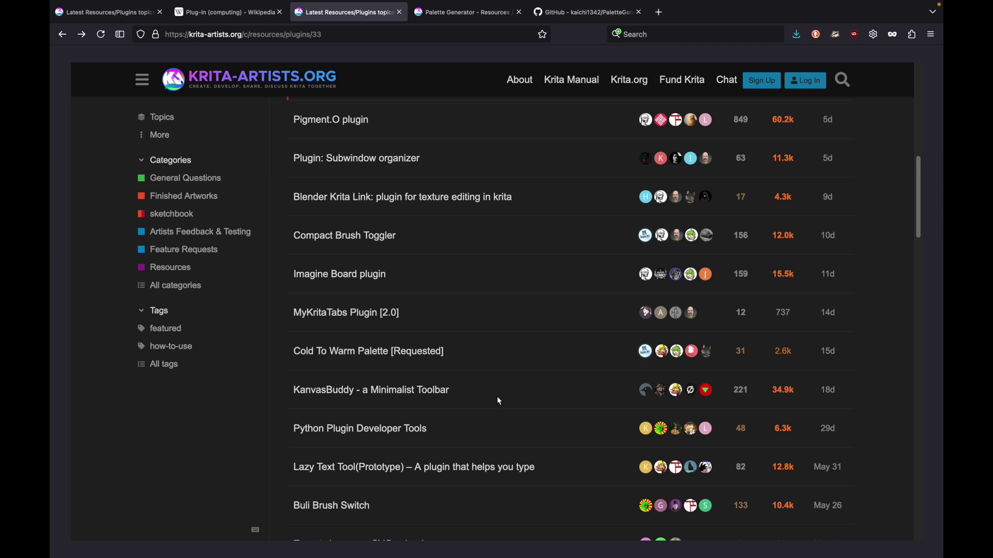
{"action": "scroll", "coordinate": [497, 396], "scroll_direction": "up", "scroll_amount": 4}
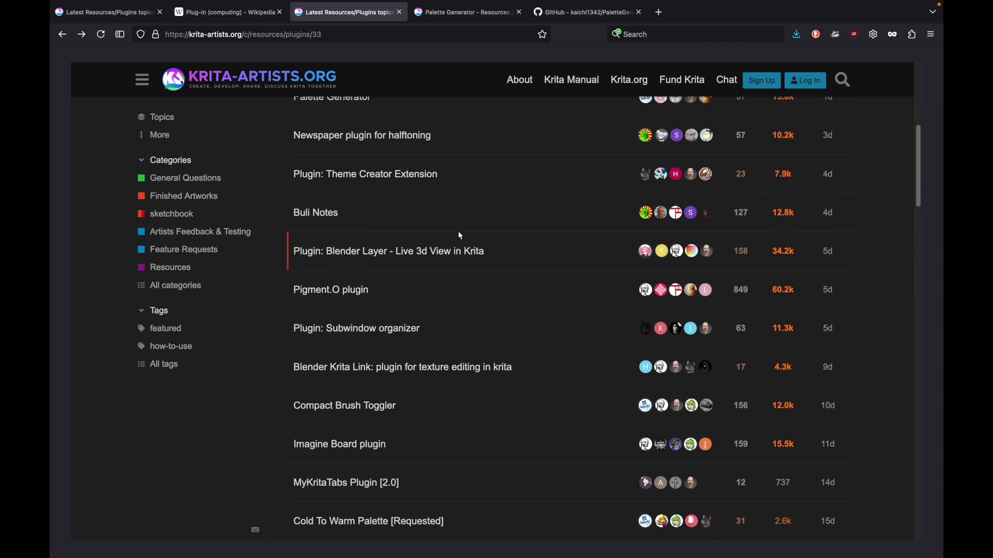
{"action": "left_click", "coordinate": [402, 177]}
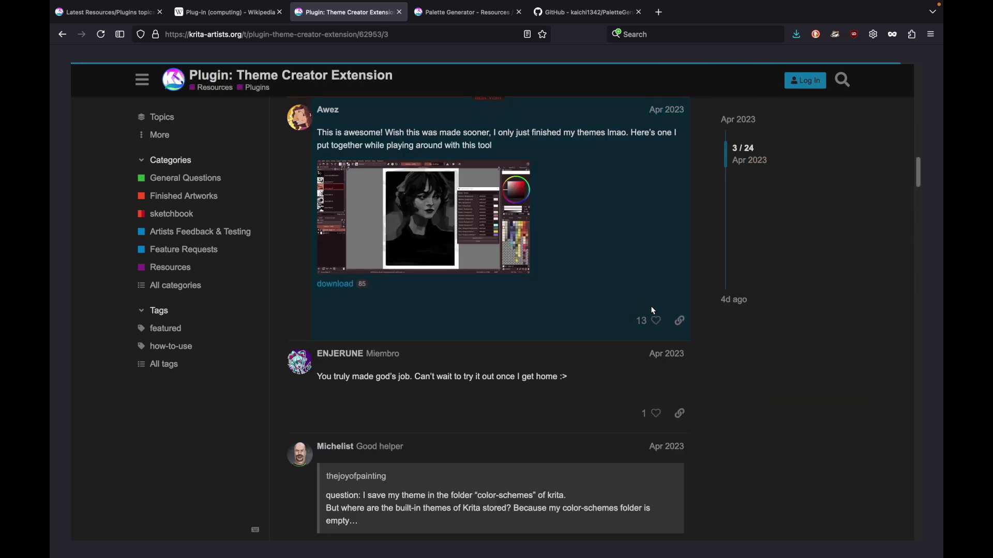
Step: View the theme-creator-preview screenshot full size, then close it
{"action": "scroll", "coordinate": [633, 248], "scroll_direction": "down", "scroll_amount": 2}
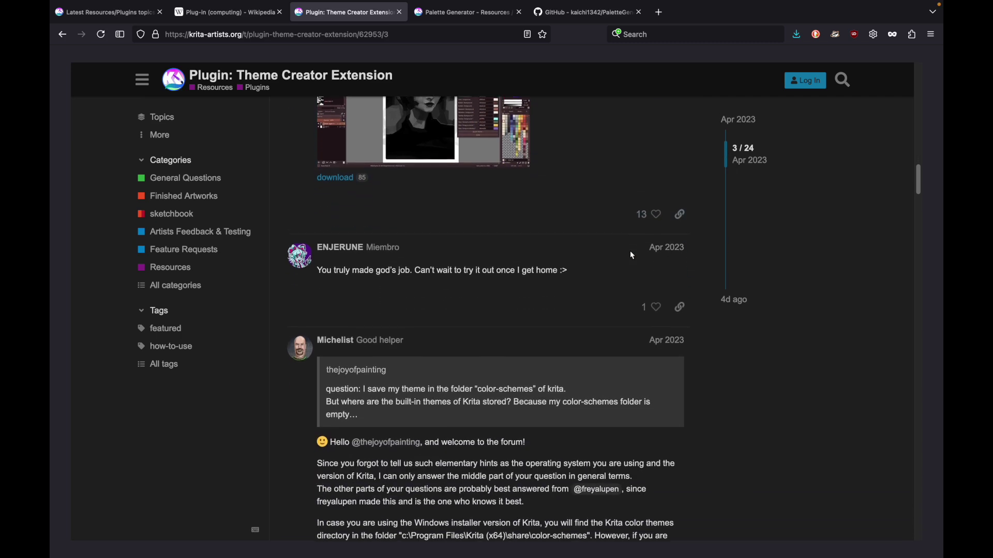
{"action": "scroll", "coordinate": [629, 253], "scroll_direction": "up", "scroll_amount": 10}
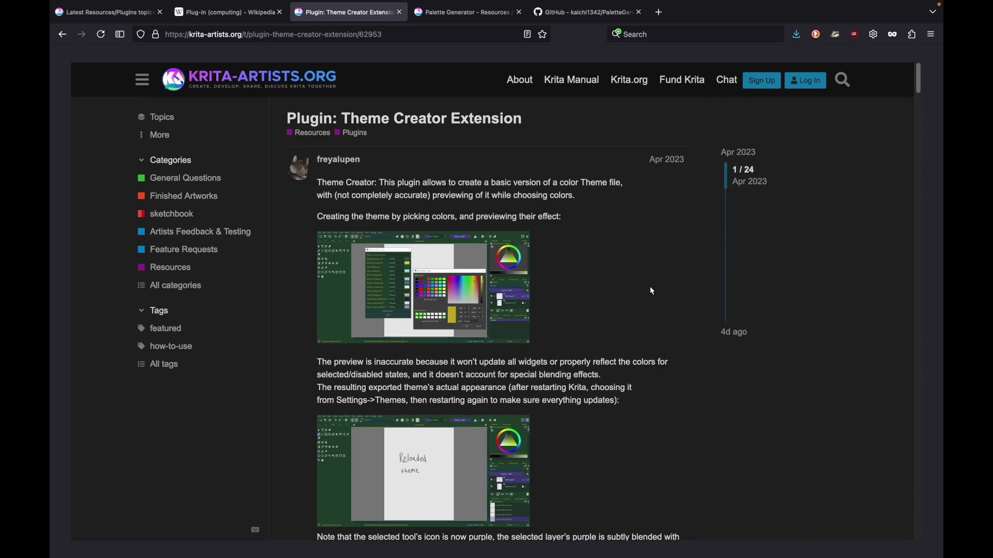
{"action": "scroll", "coordinate": [667, 298], "scroll_direction": "down", "scroll_amount": 1}
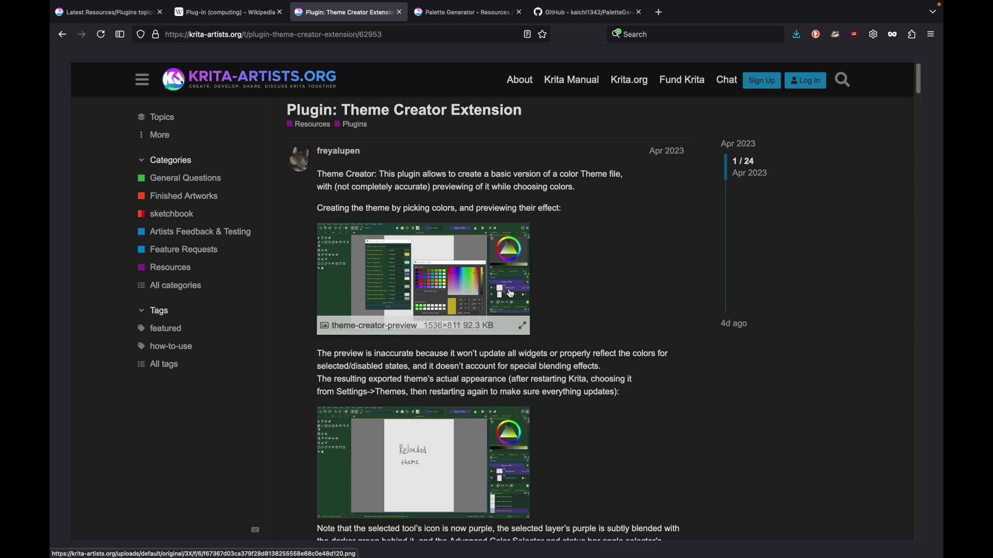
{"action": "left_click", "coordinate": [511, 293]}
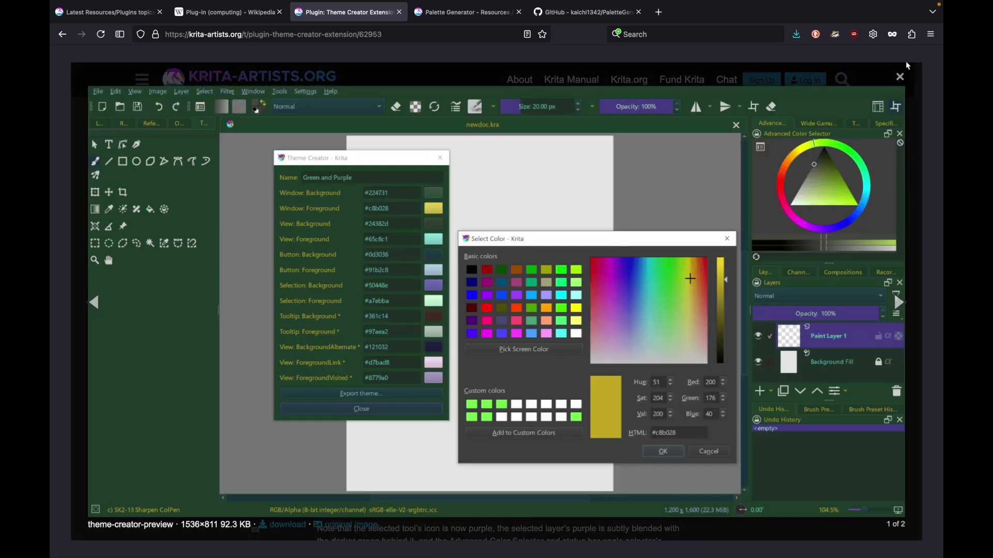
{"action": "left_click", "coordinate": [902, 77]}
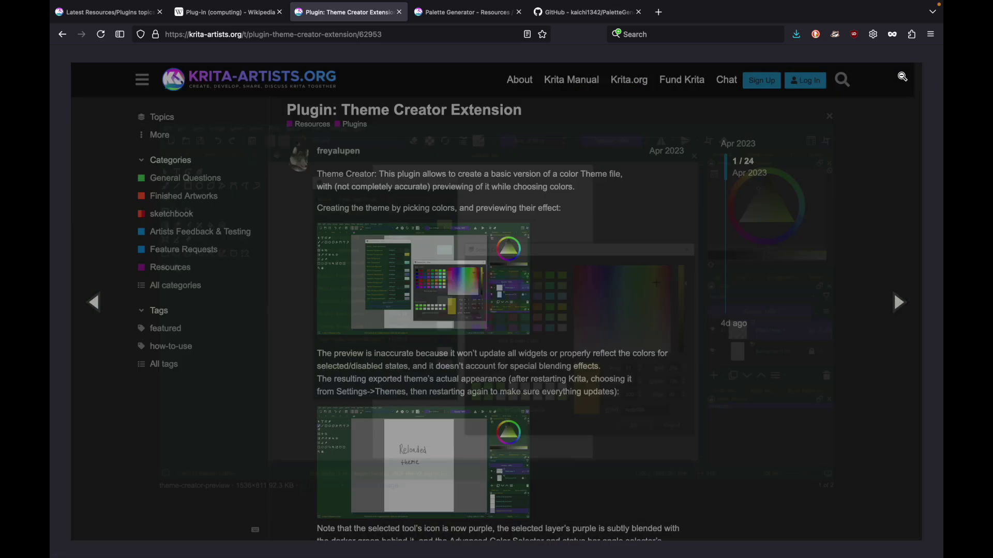
Step: Enlarge the reply's theme screenshots, including the portrait 'Berries' one, then go back to the Plugins list
{"action": "scroll", "coordinate": [684, 345], "scroll_direction": "down", "scroll_amount": 3}
{"action": "scroll", "coordinate": [683, 351], "scroll_direction": "down", "scroll_amount": 7}
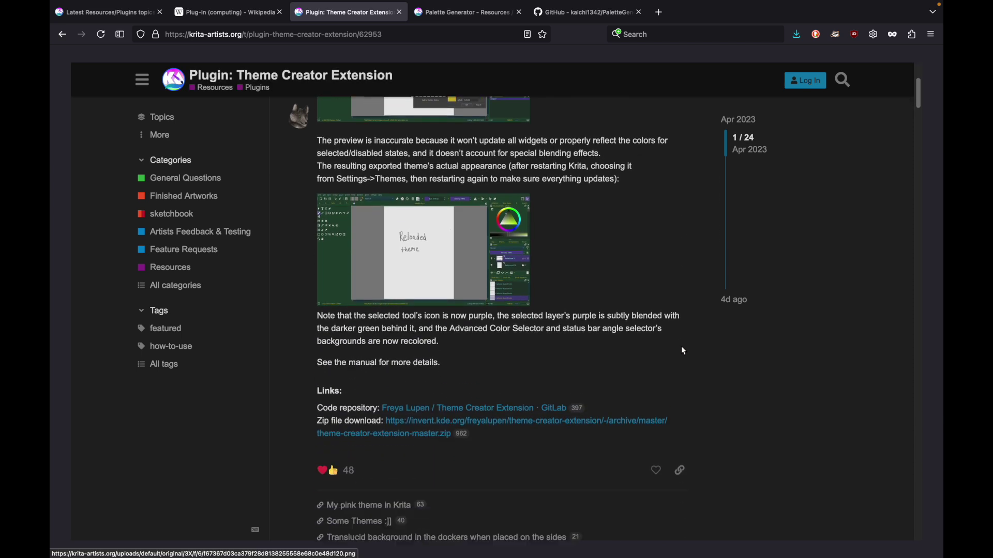
{"action": "scroll", "coordinate": [684, 350], "scroll_direction": "down", "scroll_amount": 5}
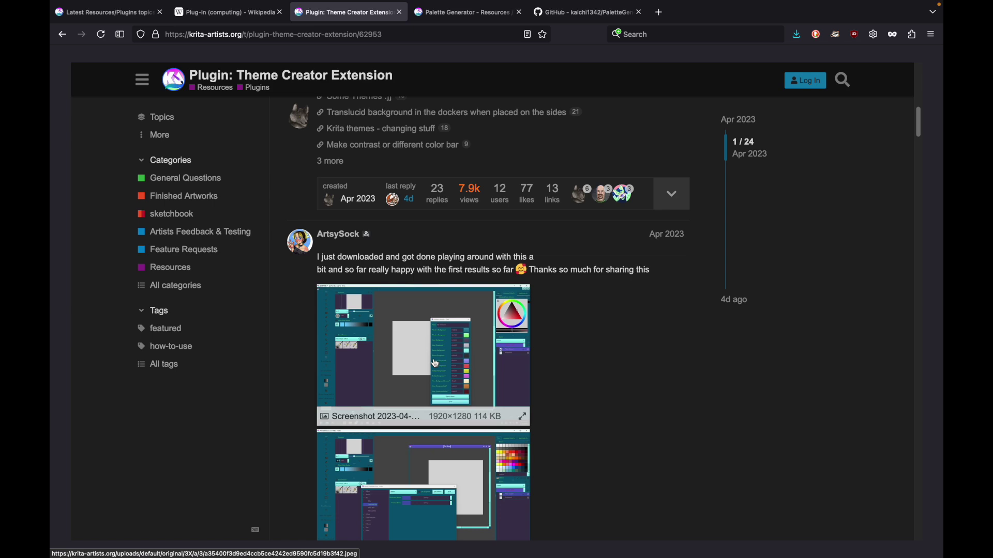
{"action": "left_click", "coordinate": [427, 347]}
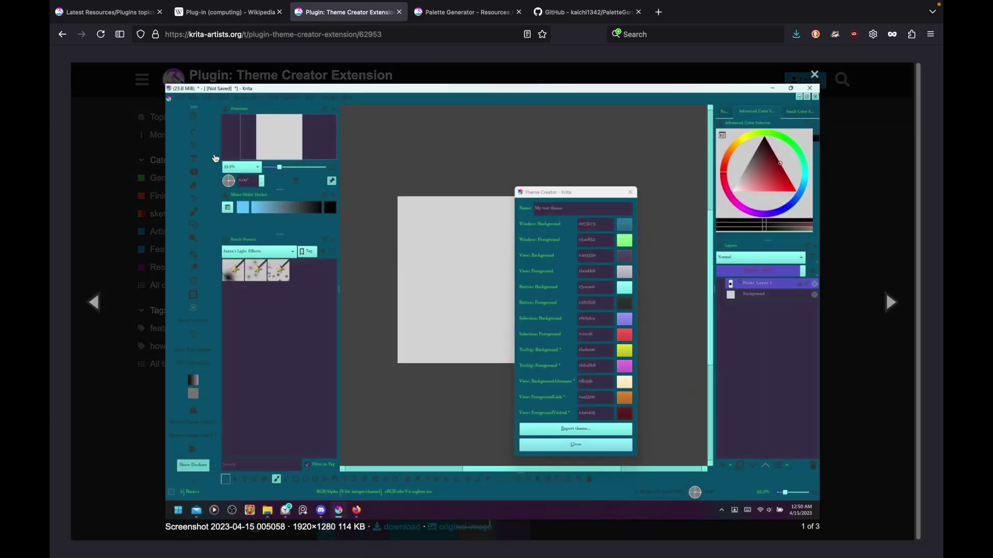
{"action": "left_click", "coordinate": [827, 80]}
{"action": "scroll", "coordinate": [789, 311], "scroll_direction": "down", "scroll_amount": 4}
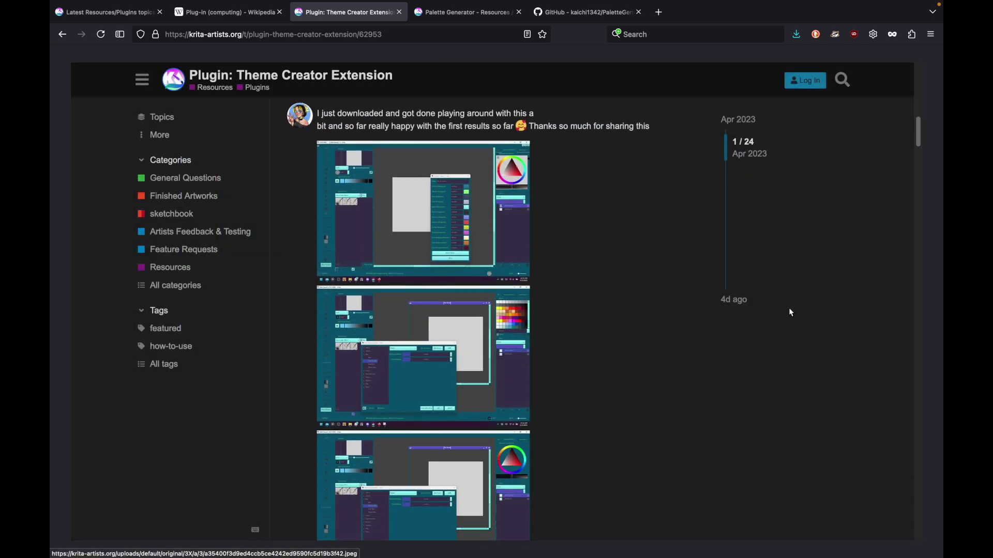
{"action": "scroll", "coordinate": [788, 312], "scroll_direction": "down", "scroll_amount": 7}
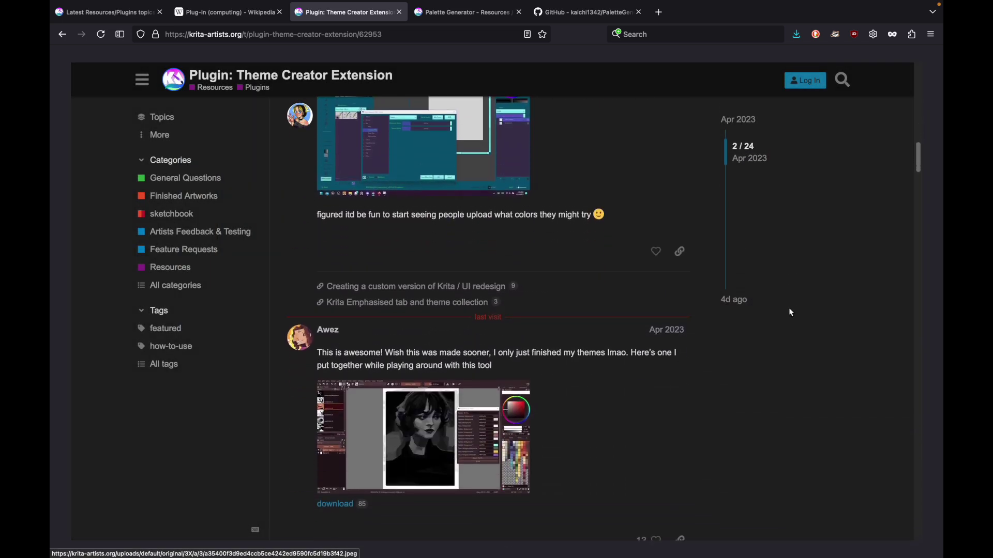
{"action": "scroll", "coordinate": [789, 312], "scroll_direction": "down", "scroll_amount": 1}
{"action": "left_click", "coordinate": [455, 367]}
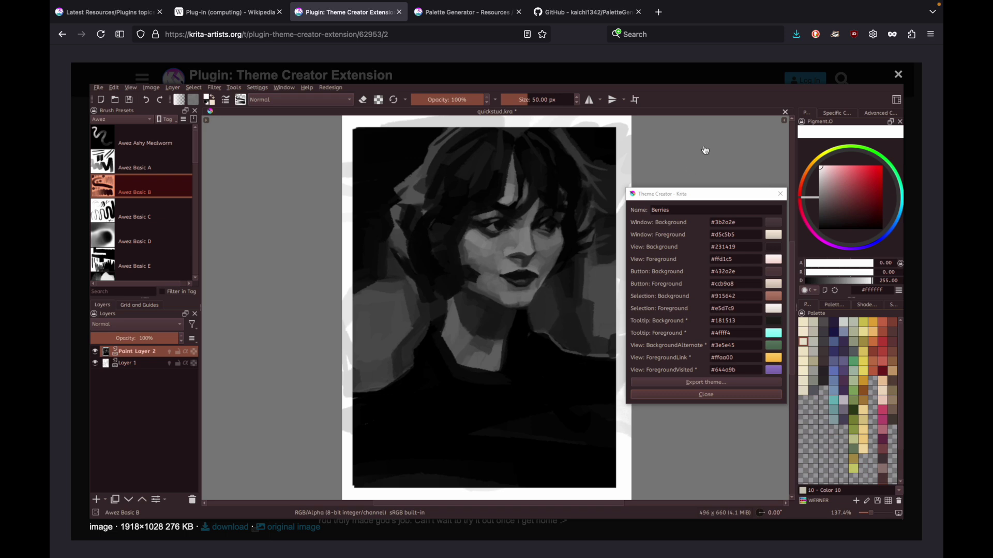
{"action": "left_click", "coordinate": [898, 76]}
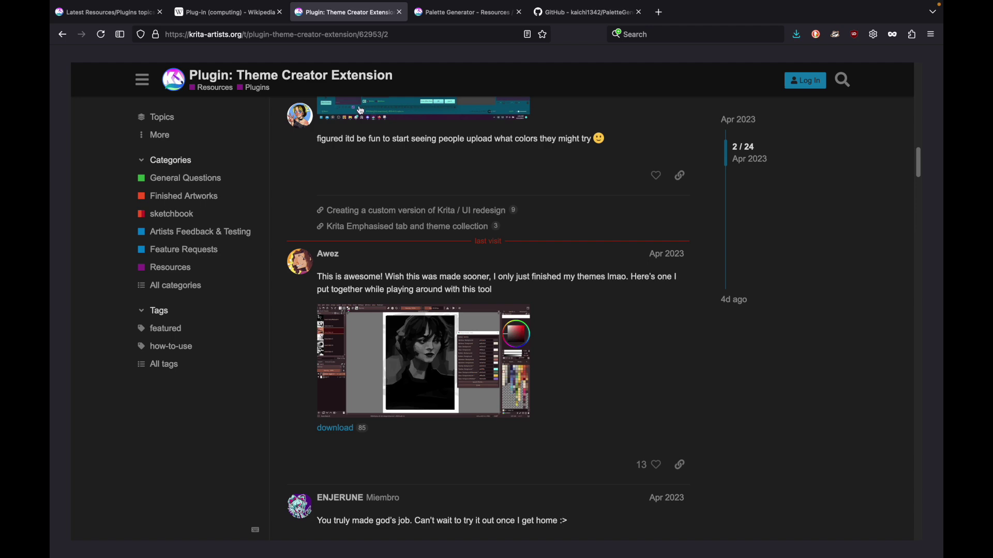
{"action": "left_click", "coordinate": [62, 36]}
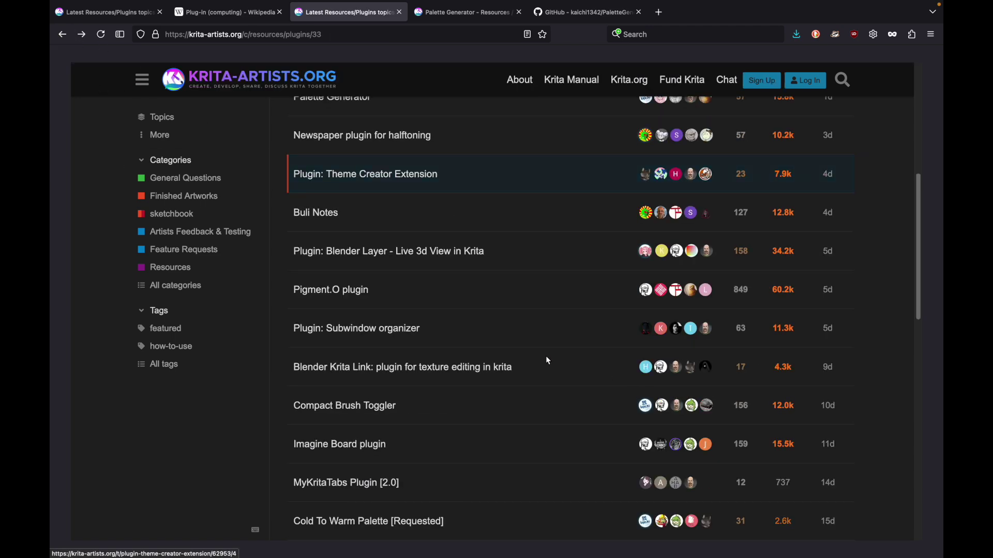
Step: Skim the 'KanvasBuddy - a Minimalist Toolbar' thread, then return to the top of the Plugins list
{"action": "scroll", "coordinate": [546, 357], "scroll_direction": "down", "scroll_amount": 3}
{"action": "scroll", "coordinate": [549, 361], "scroll_direction": "down", "scroll_amount": 3}
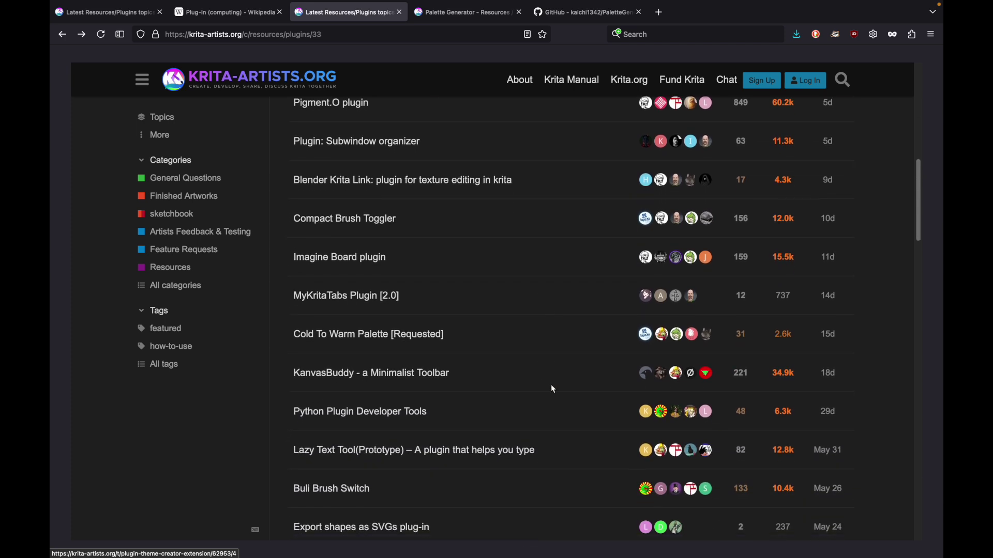
{"action": "left_click", "coordinate": [429, 381]}
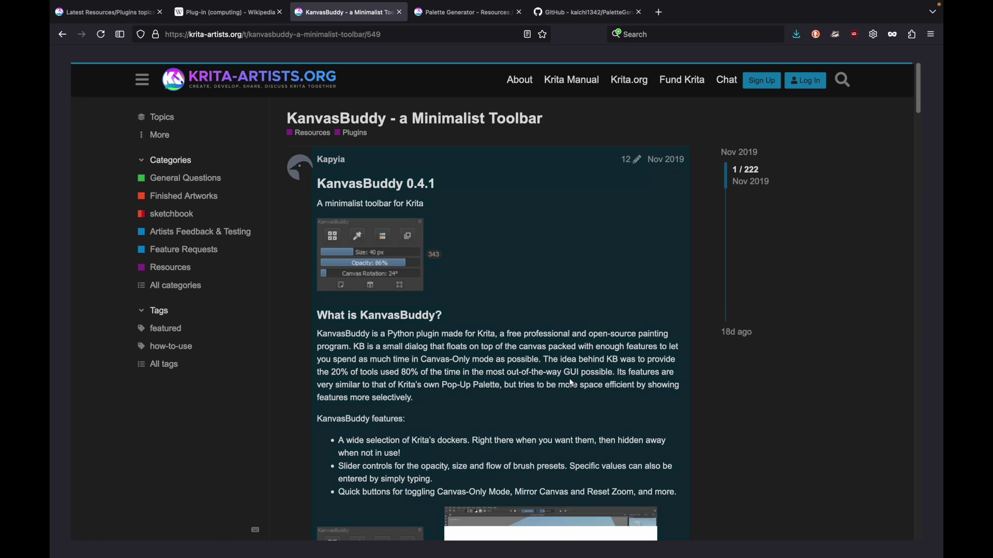
{"action": "scroll", "coordinate": [578, 253], "scroll_direction": "down", "scroll_amount": 1}
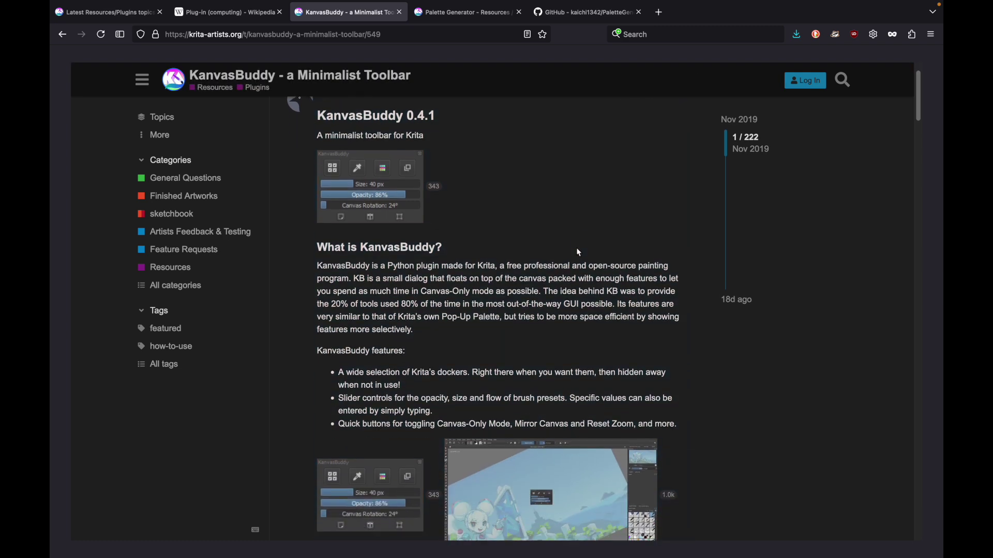
{"action": "scroll", "coordinate": [617, 255], "scroll_direction": "up", "scroll_amount": 2}
{"action": "scroll", "coordinate": [603, 273], "scroll_direction": "down", "scroll_amount": 4}
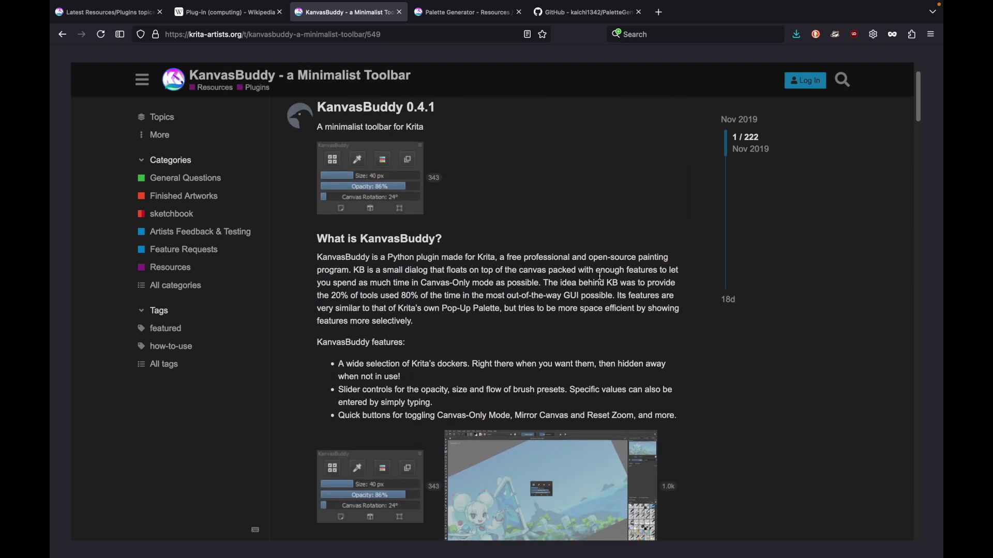
{"action": "scroll", "coordinate": [691, 368], "scroll_direction": "up", "scroll_amount": 4}
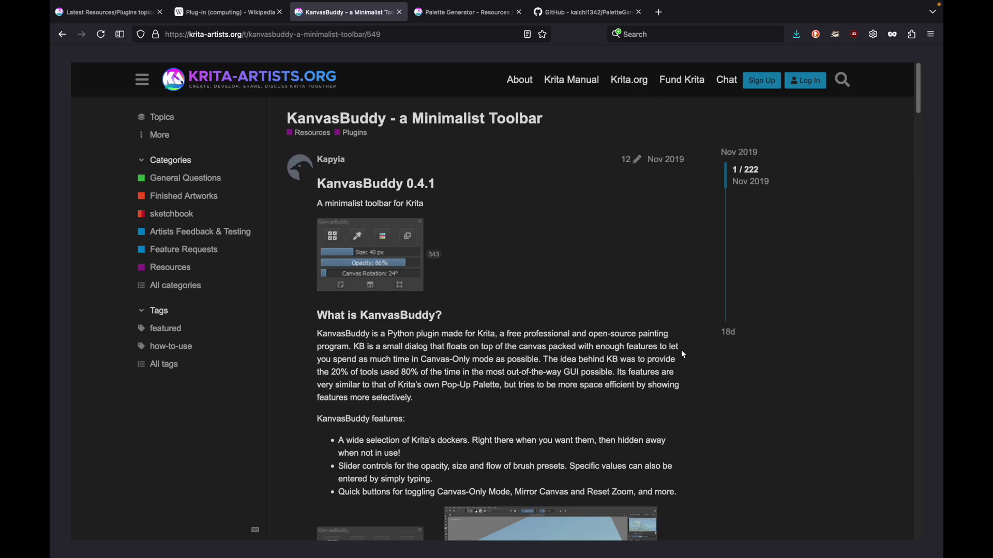
{"action": "left_click", "coordinate": [68, 40]}
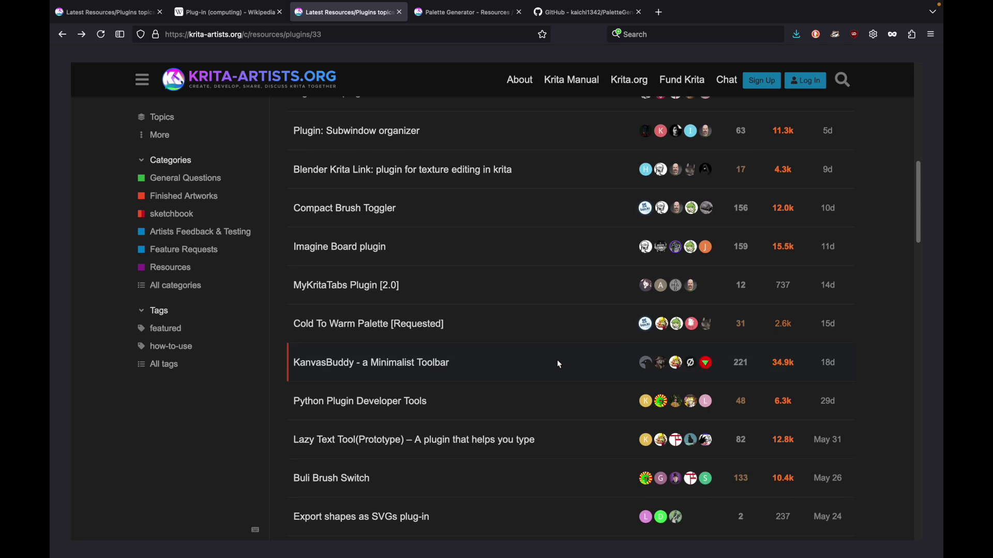
{"action": "scroll", "coordinate": [557, 359], "scroll_direction": "up", "scroll_amount": 3}
{"action": "scroll", "coordinate": [526, 312], "scroll_direction": "up", "scroll_amount": 8}
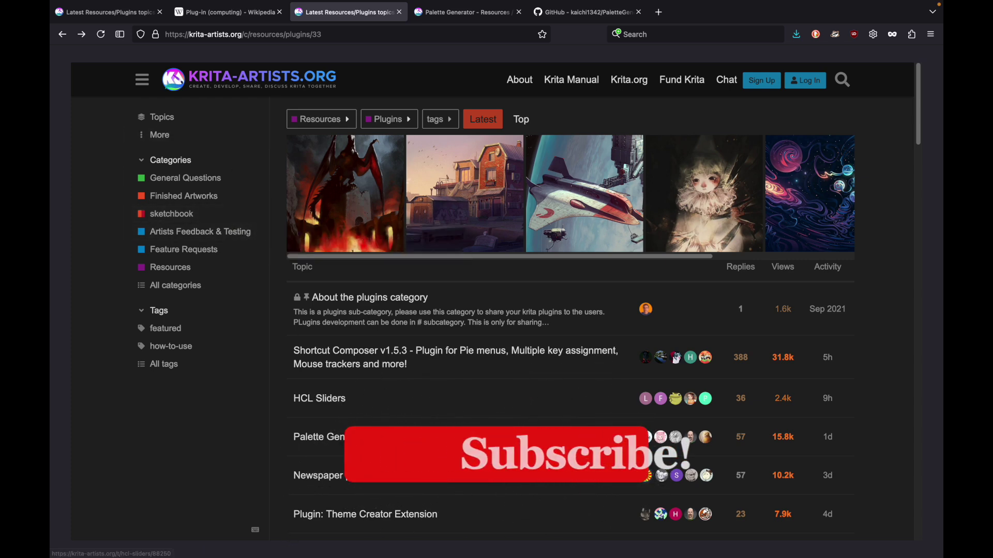
Step: Switch to Krita, quit it, and relaunch it from the Dock
{"action": "mouse_move", "coordinate": [274, 551]}
{"action": "left_click", "coordinate": [219, 543]}
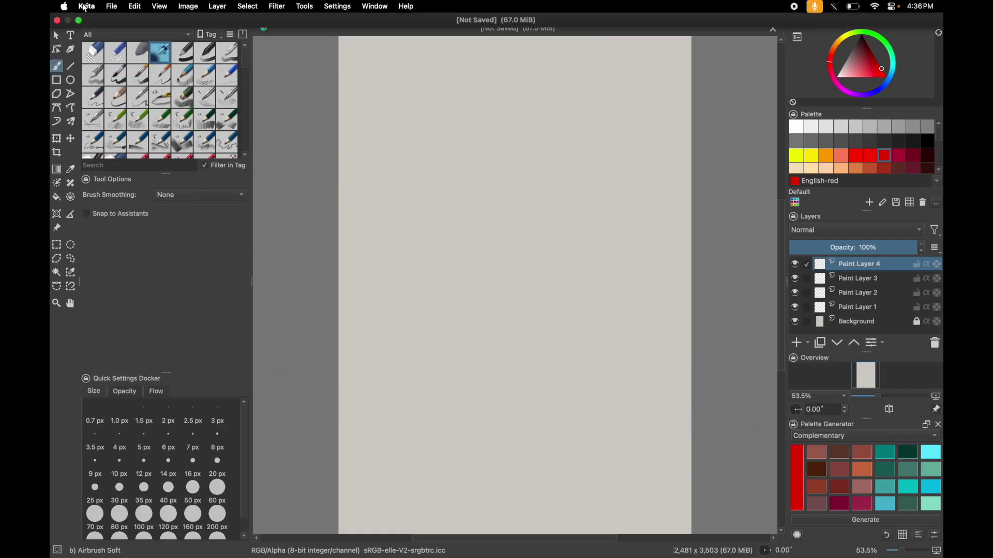
{"action": "left_click", "coordinate": [84, 7]}
{"action": "left_click", "coordinate": [108, 116]}
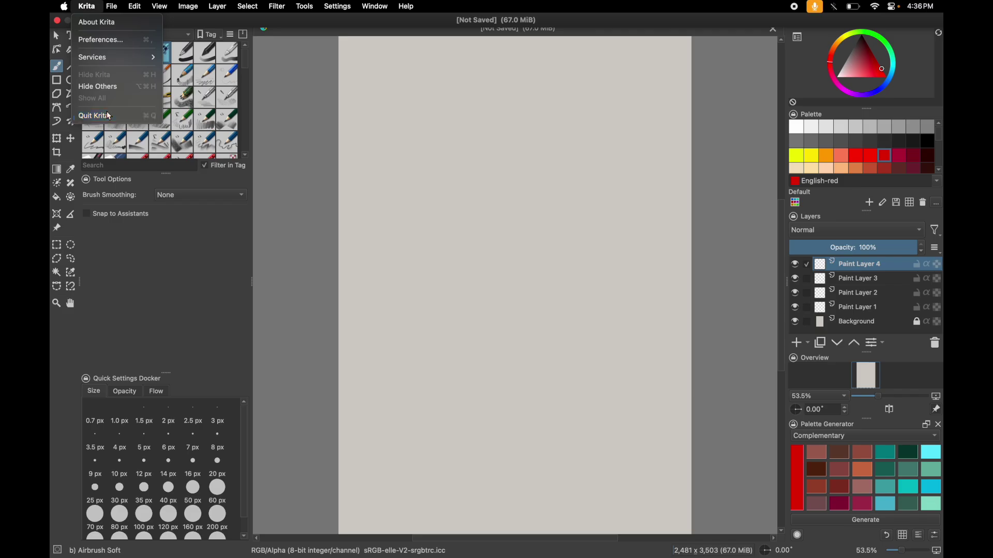
{"action": "mouse_move", "coordinate": [261, 543]}
{"action": "left_click", "coordinate": [213, 544]}
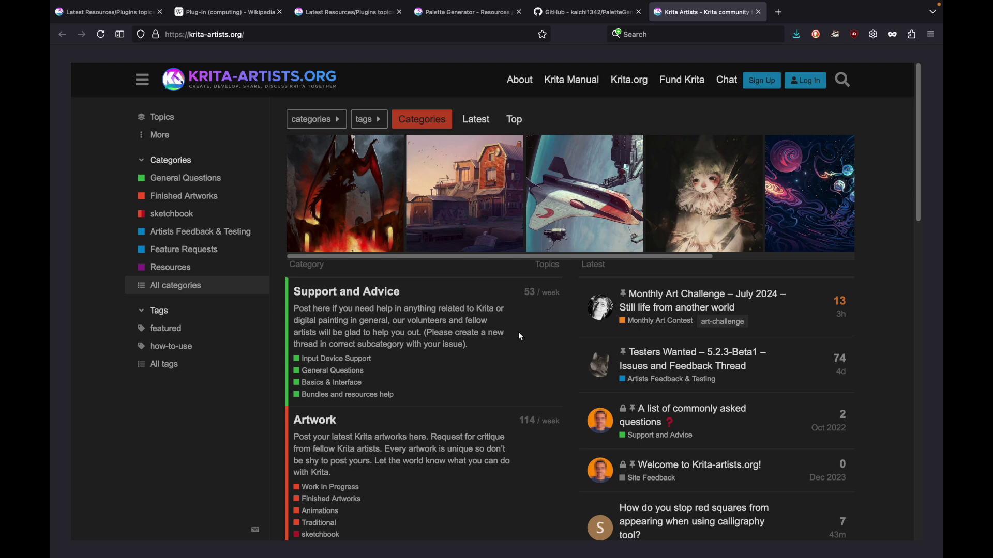
Step: Scroll briefly through the krita-artists.org categories and latest topics page
{"action": "scroll", "coordinate": [520, 395], "scroll_direction": "down", "scroll_amount": 2}
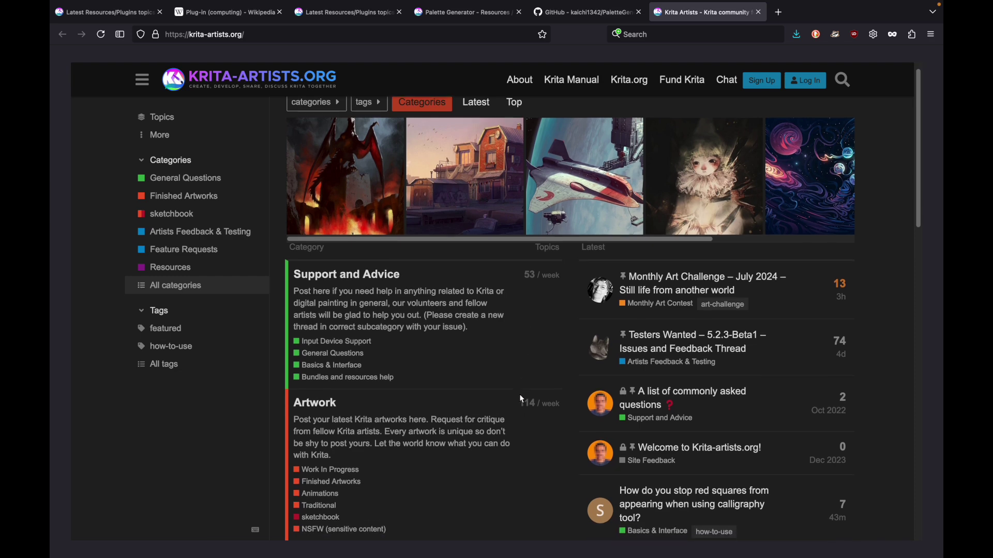
{"action": "scroll", "coordinate": [520, 396], "scroll_direction": "up", "scroll_amount": 2}
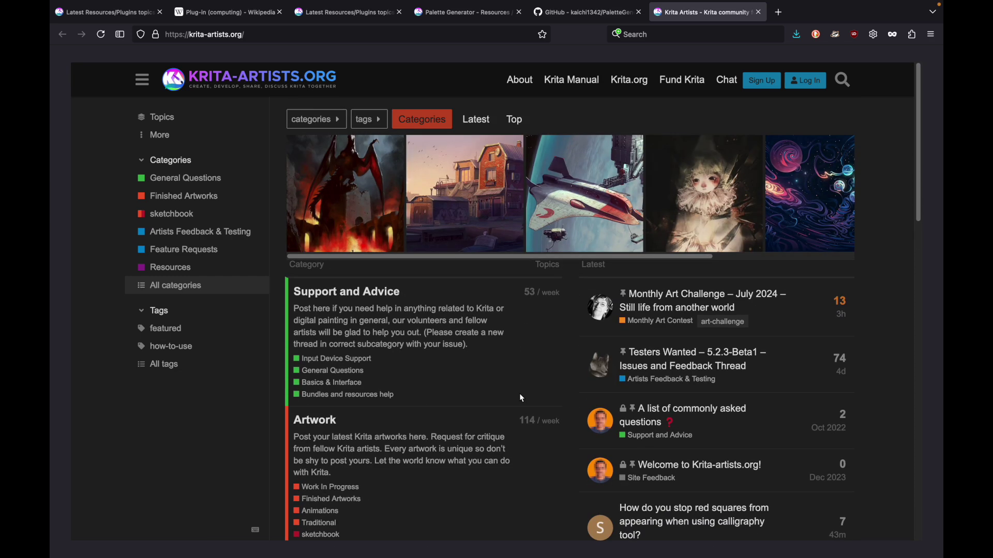